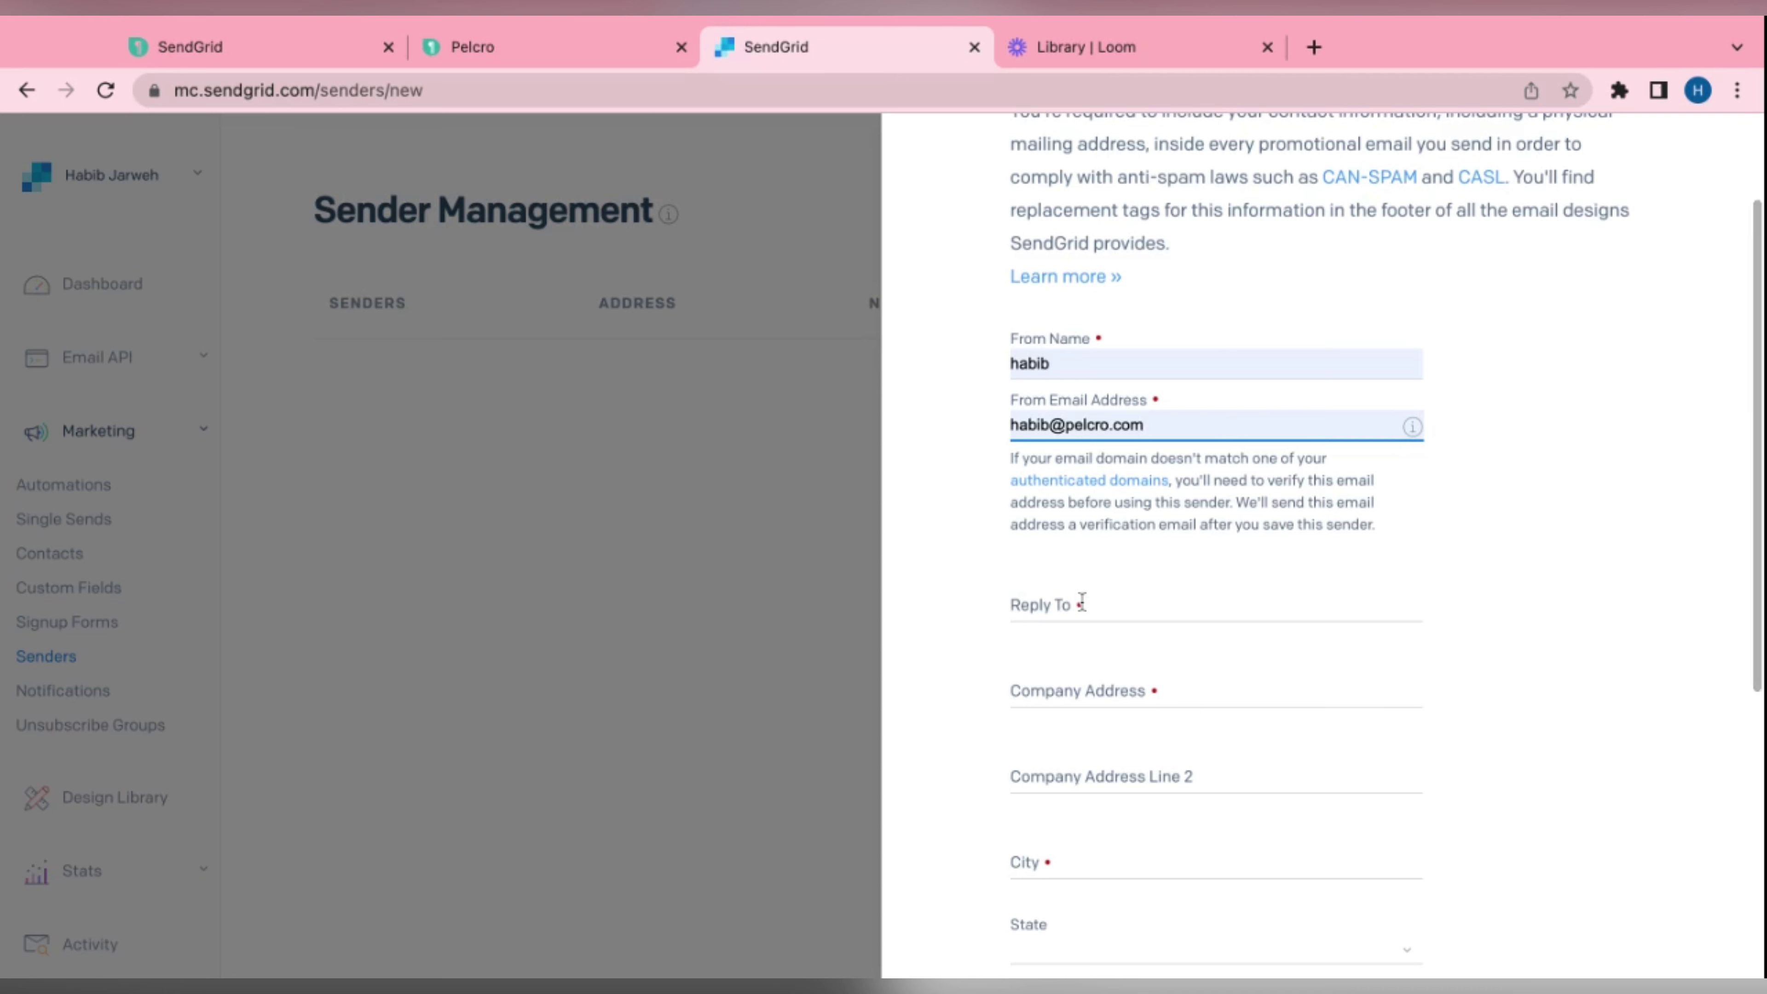
# Fill in the sender's reply-to address, company street address and city
pyautogui.click(1085, 609)
pyautogui.click(1132, 636)
pyautogui.click(1140, 686)
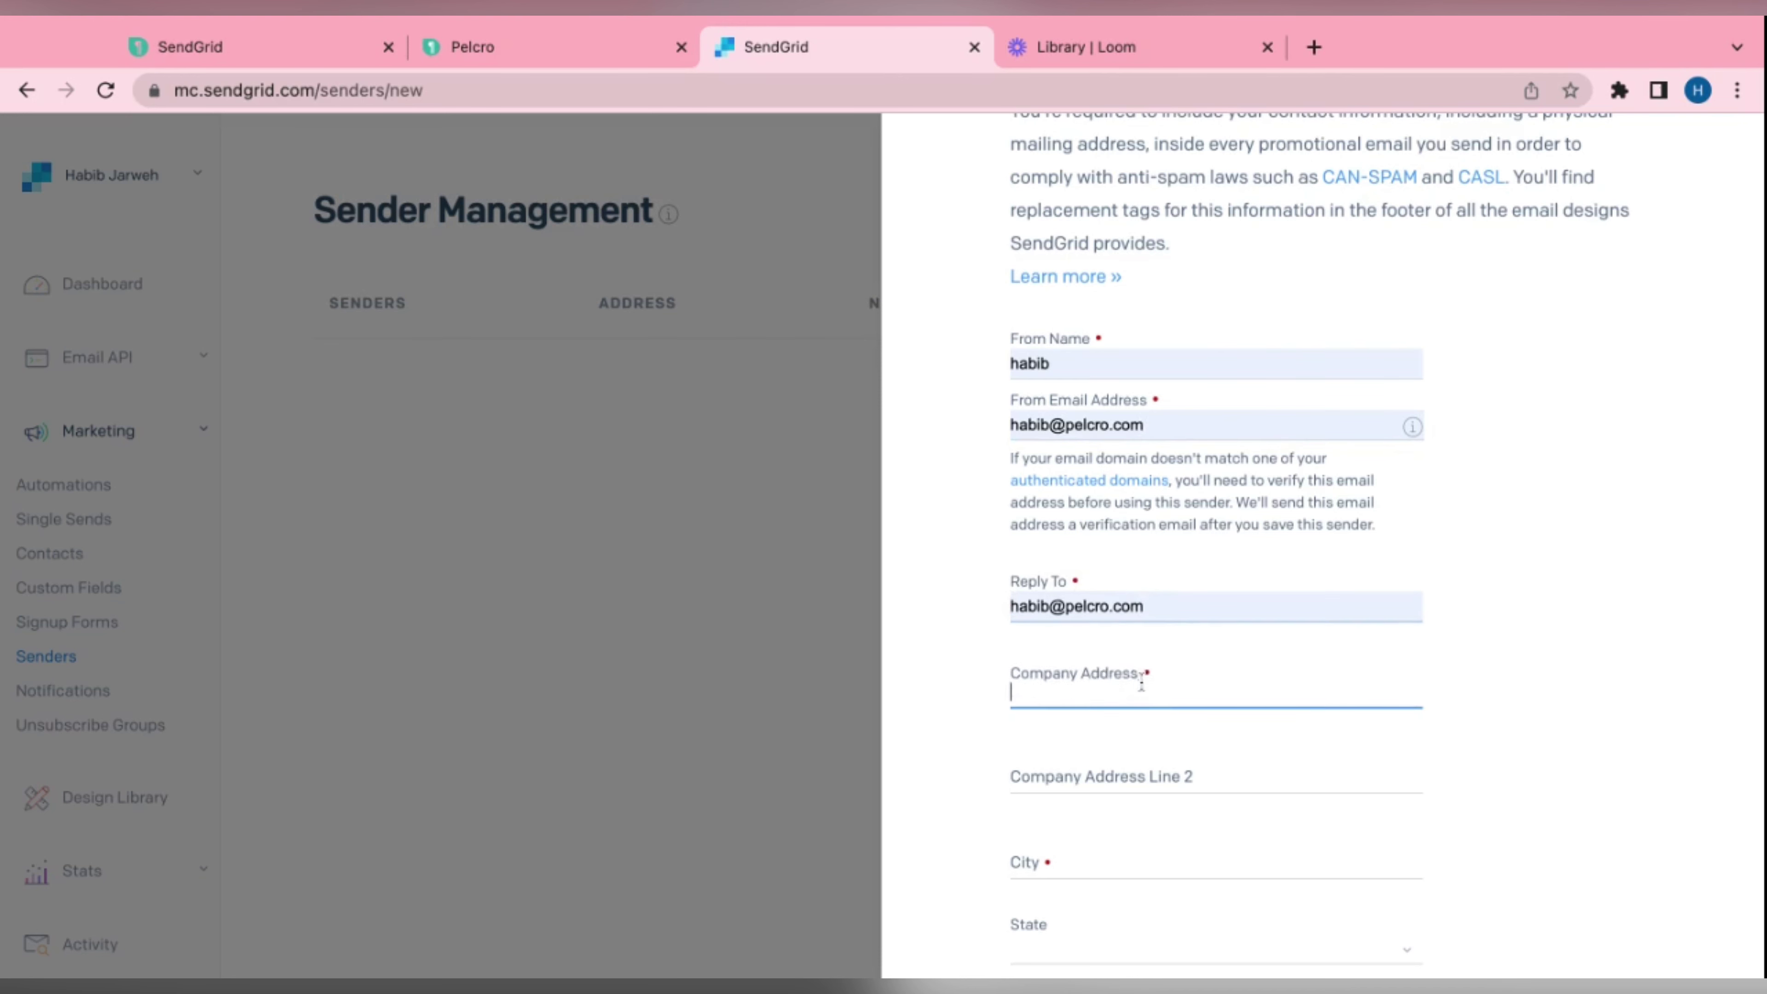
pyautogui.click(1203, 729)
pyautogui.scroll(-2, 1160, 779)
pyautogui.click(1118, 732)
pyautogui.write('Montreal')
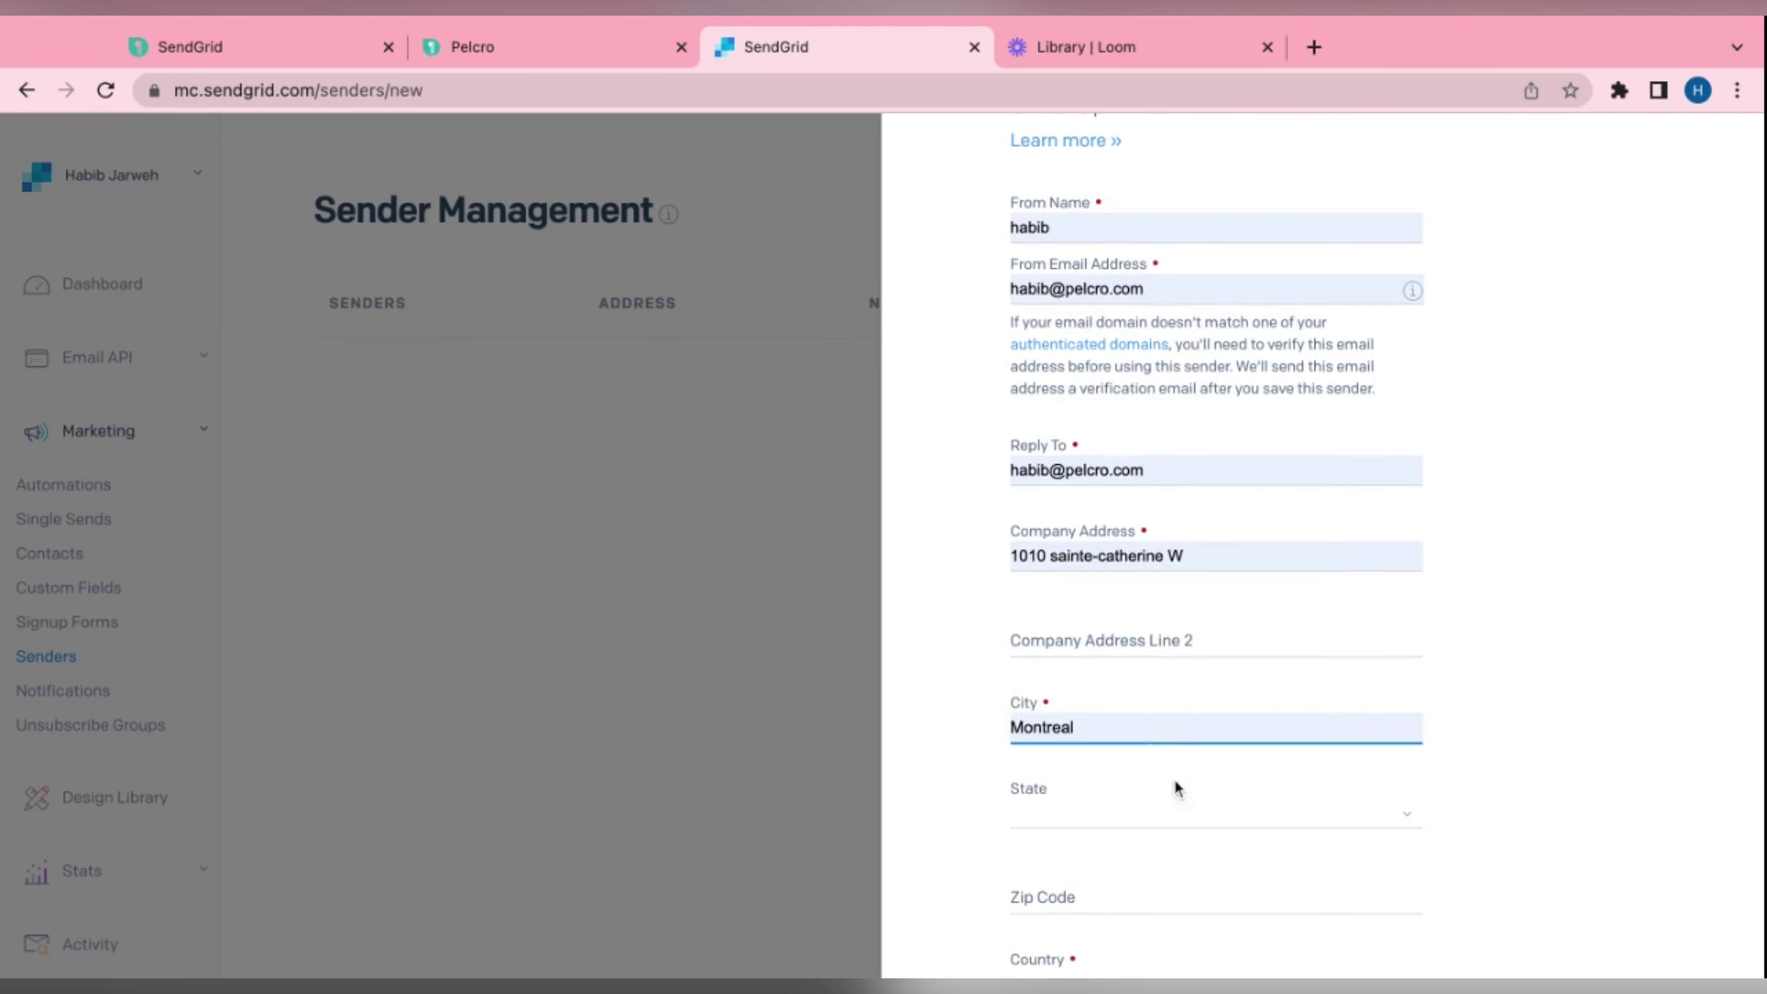
pyautogui.scroll(-2, 1085, 856)
# Choose Canada as the country, set the nickname to 'Pelcro test', and save the sender
pyautogui.click(1094, 847)
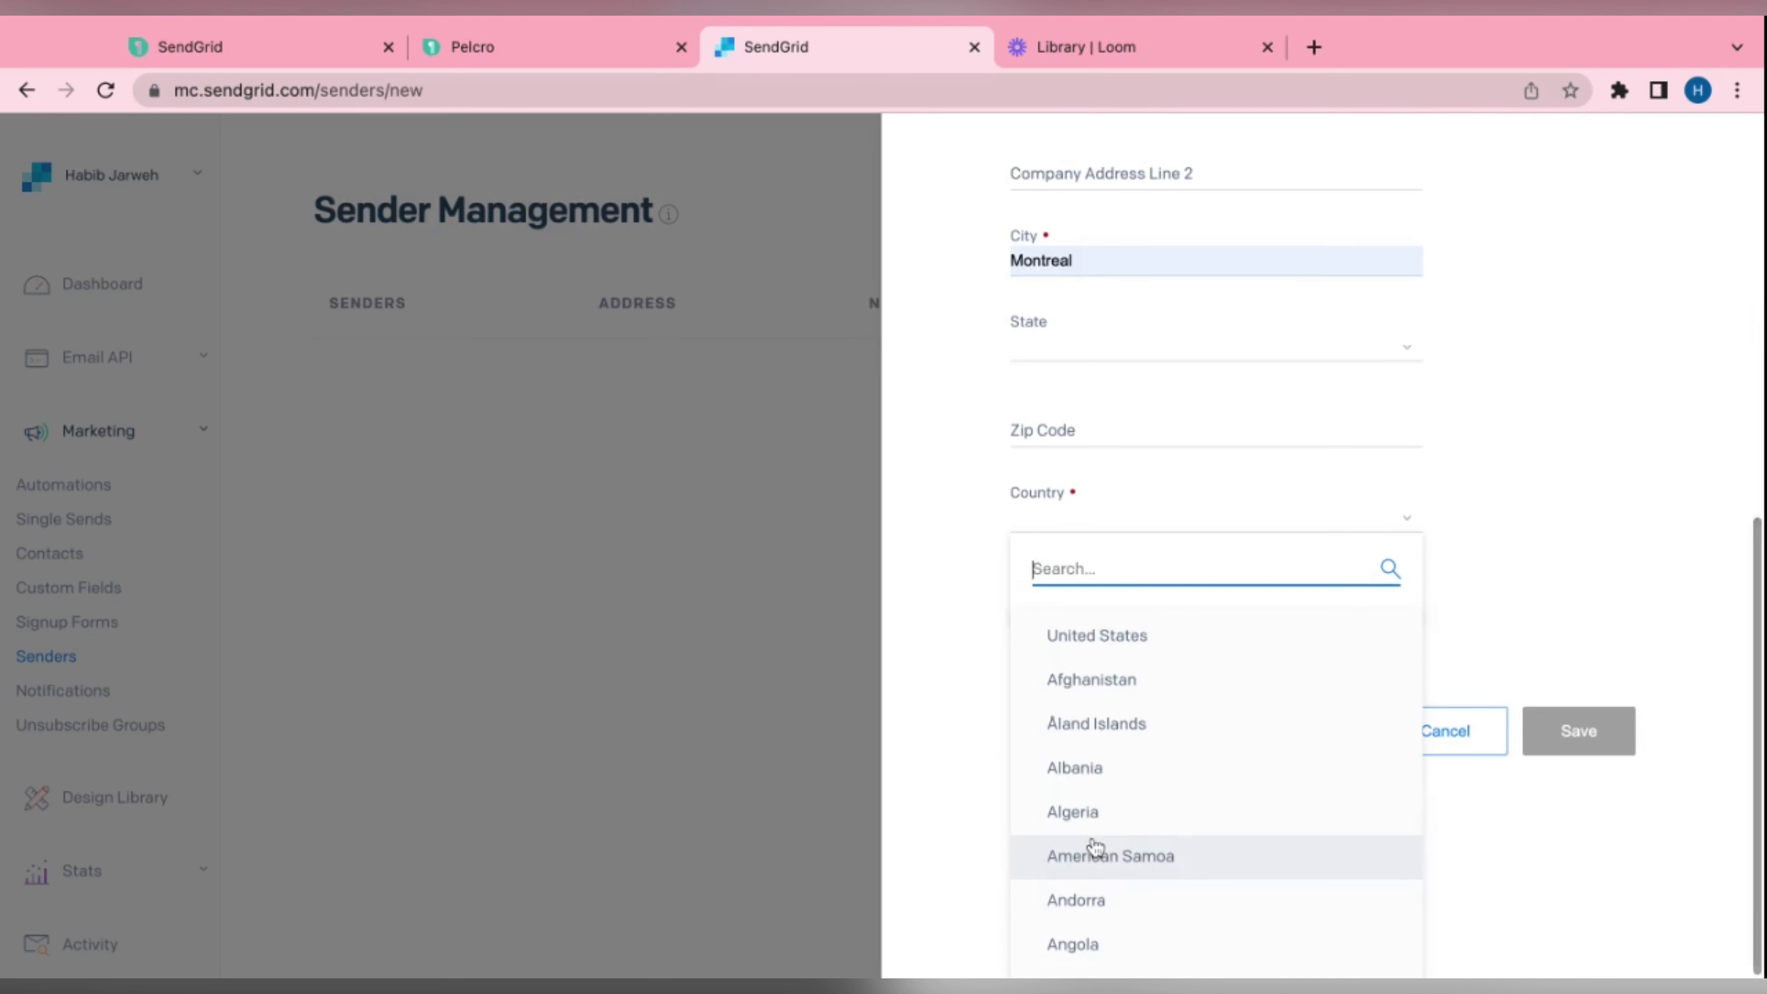
pyautogui.write('canada')
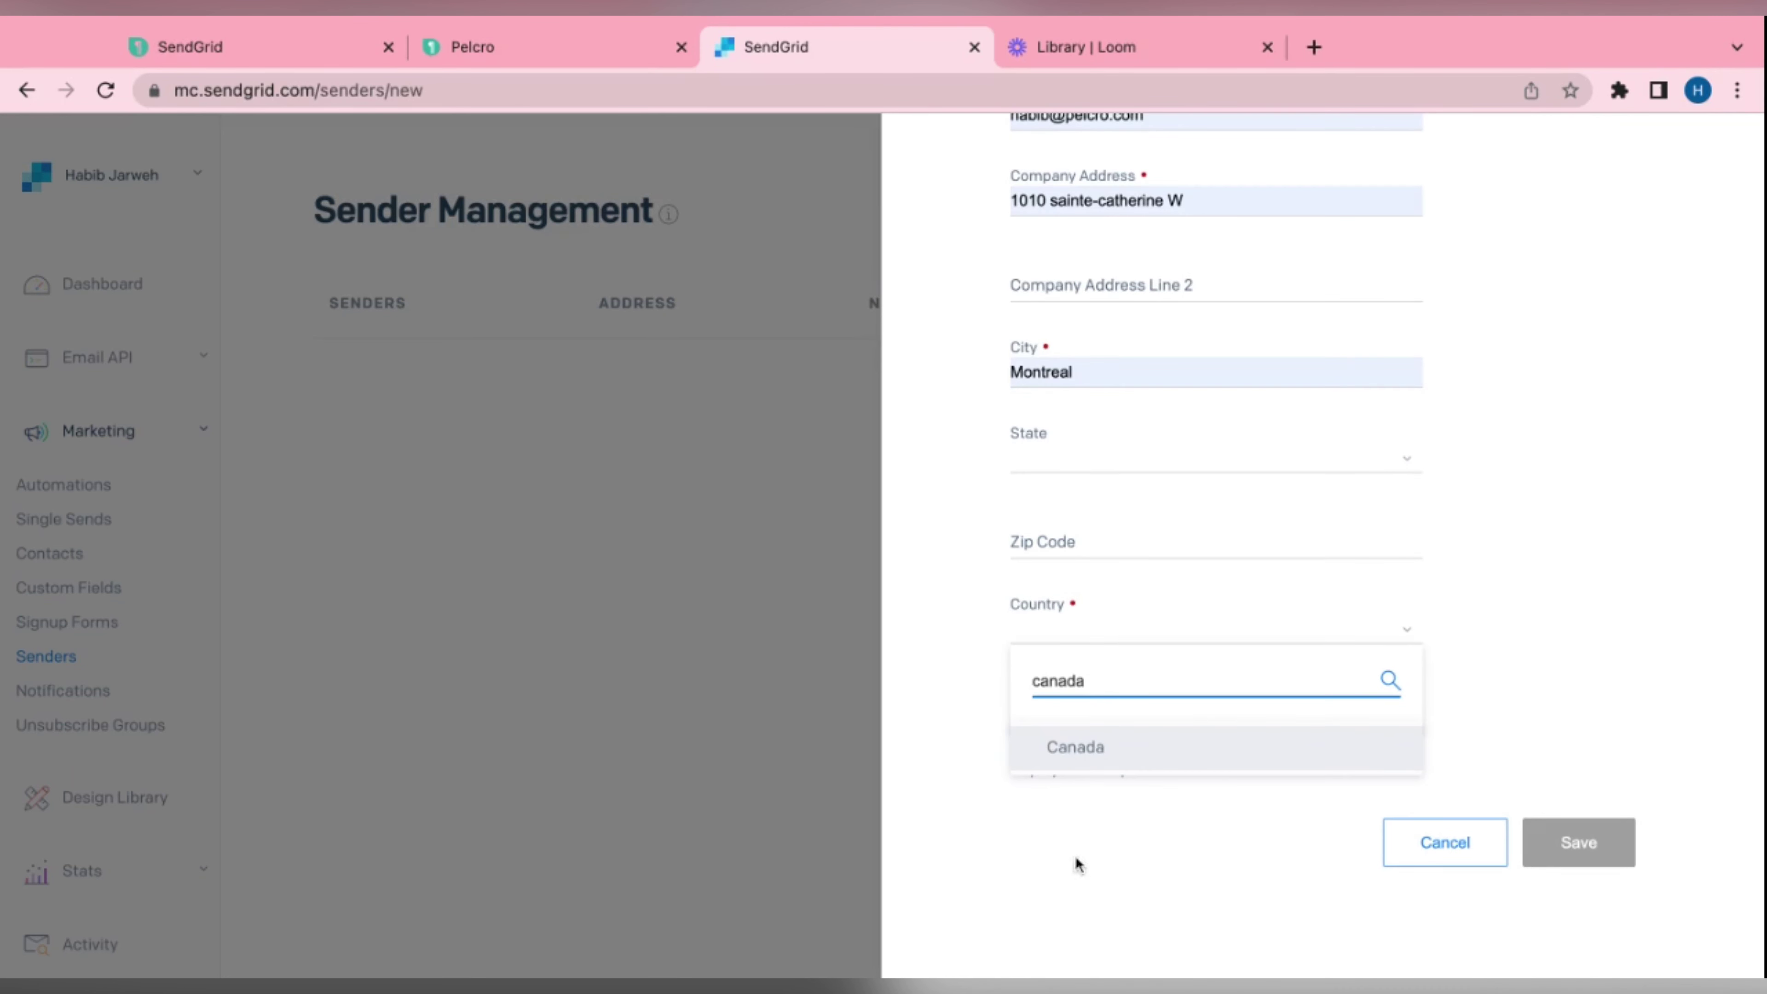
pyautogui.click(1111, 750)
pyautogui.click(1158, 717)
pyautogui.write('DSN Monthly')
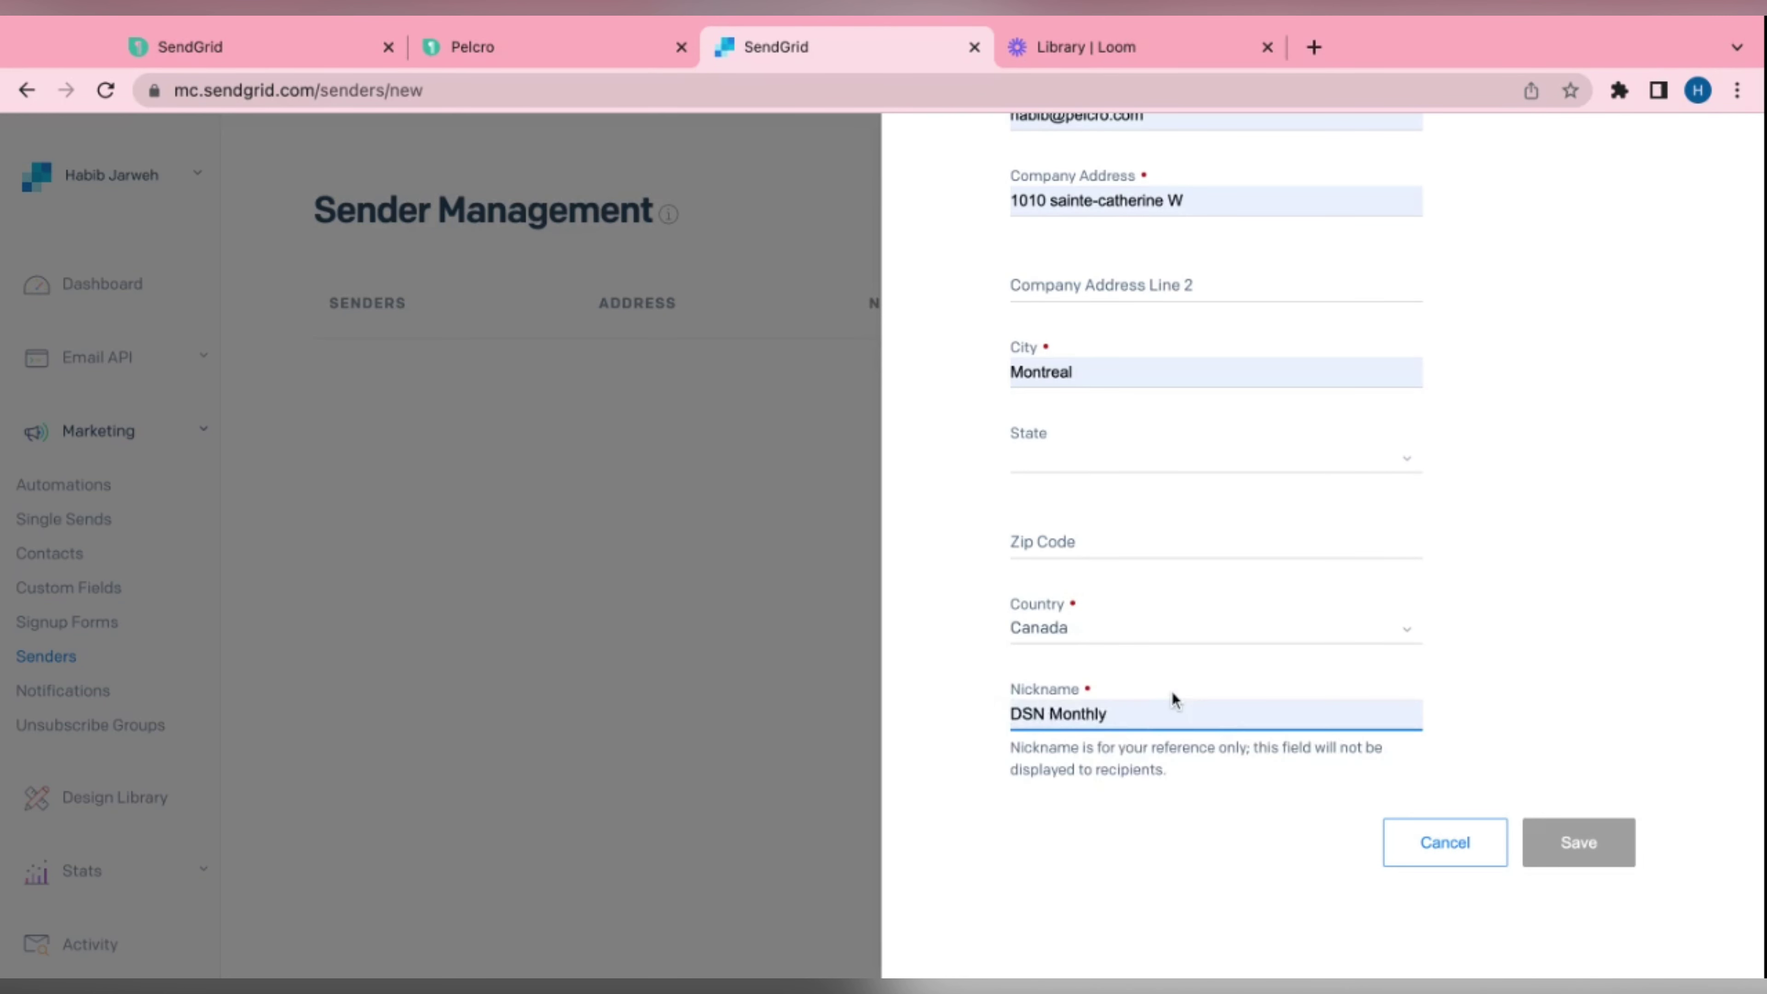
pyautogui.hotkey('ctrl', 'a')
pyautogui.write('Pelcro test')
pyautogui.click(1575, 842)
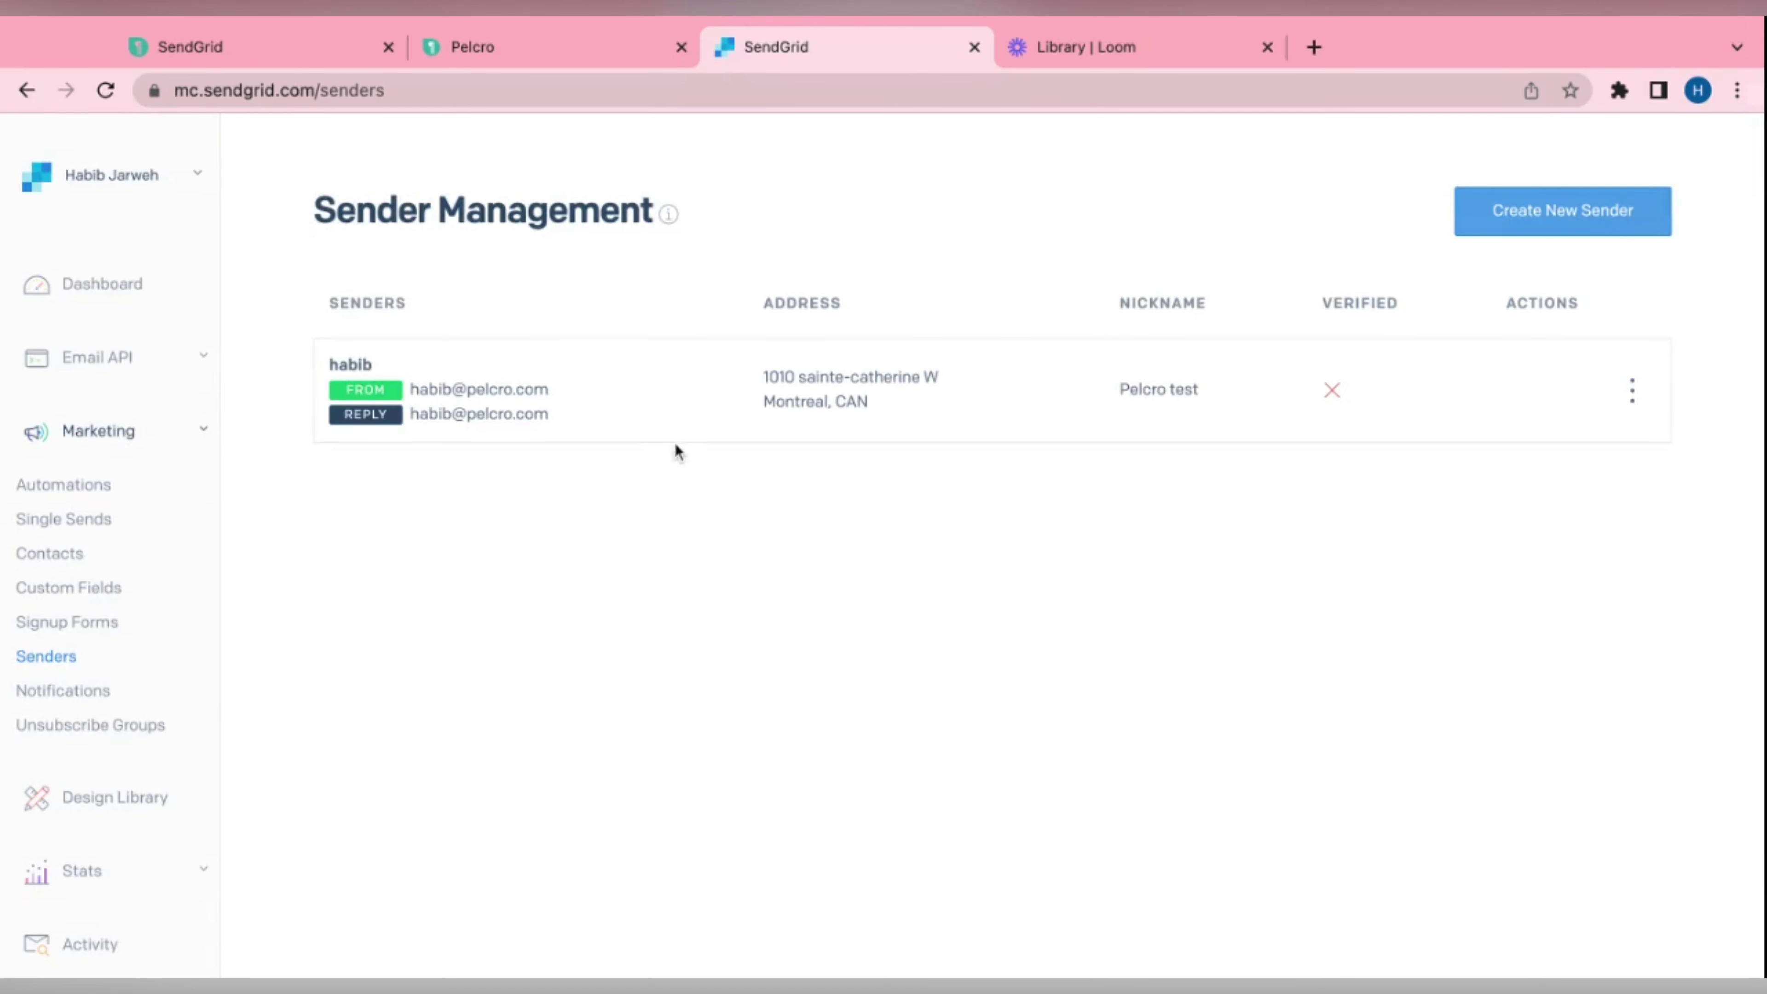
# Refresh the Senders page, then go to Settings > API Keys
pyautogui.click(106, 91)
pyautogui.scroll(-6, 169, 724)
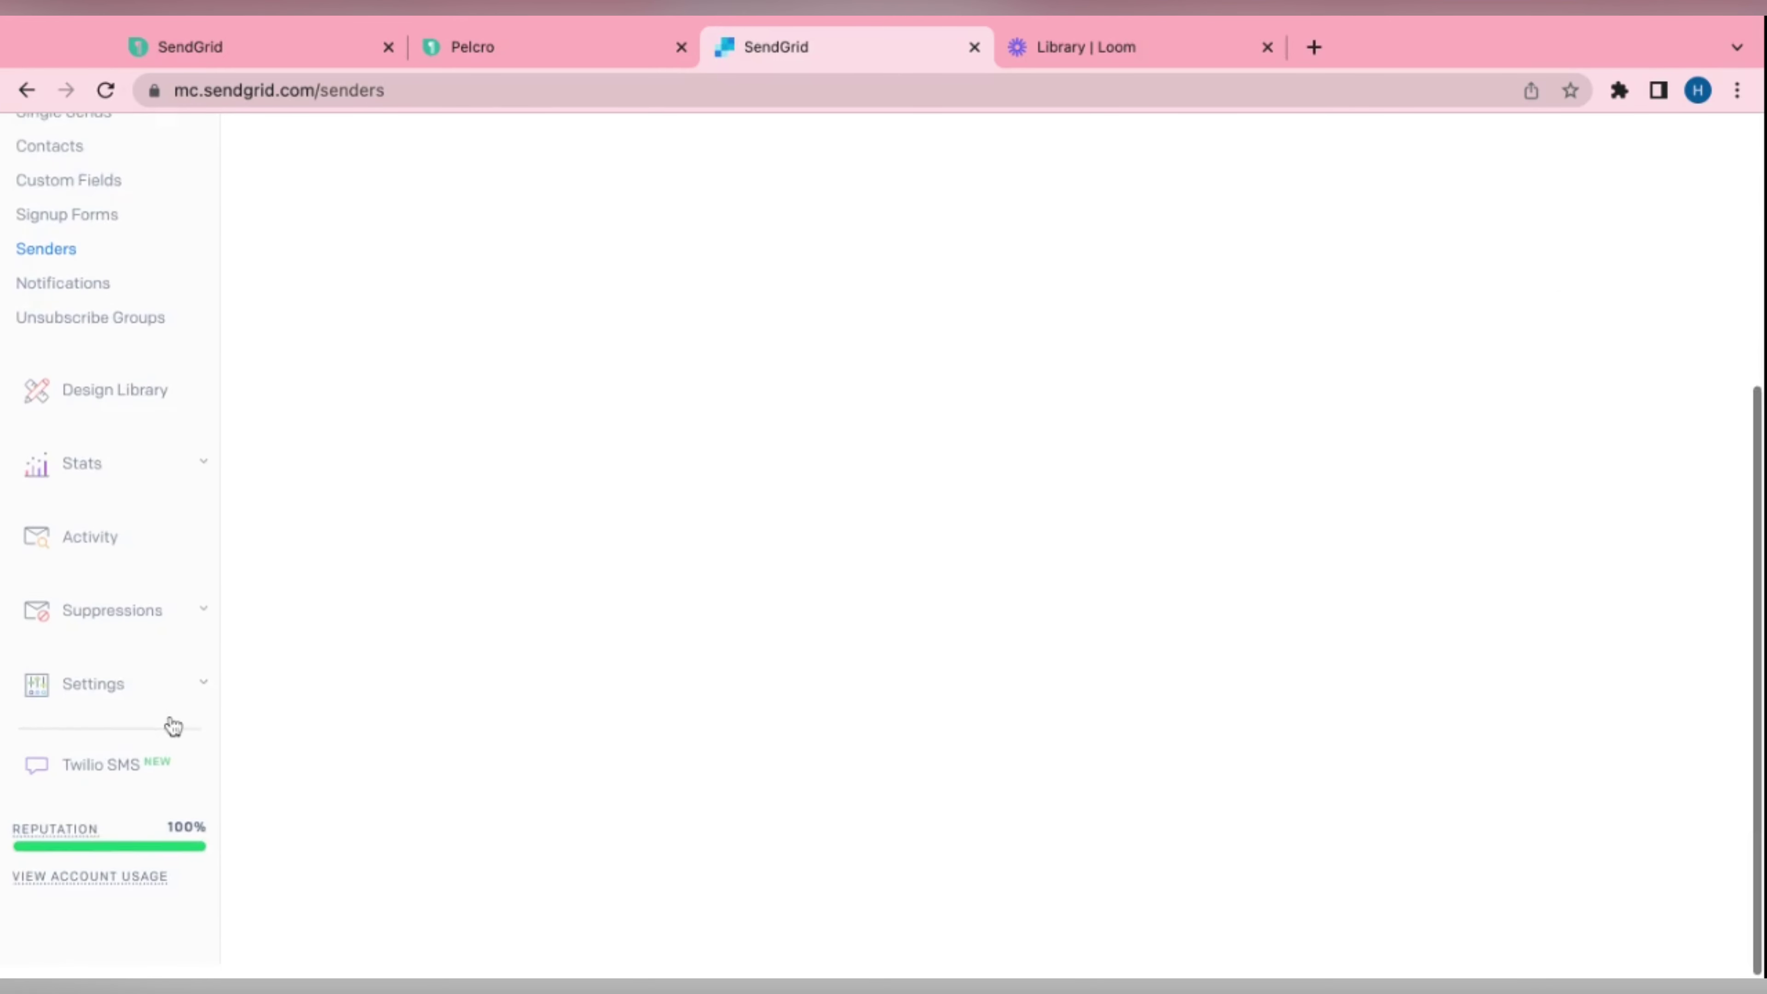
pyautogui.click(110, 711)
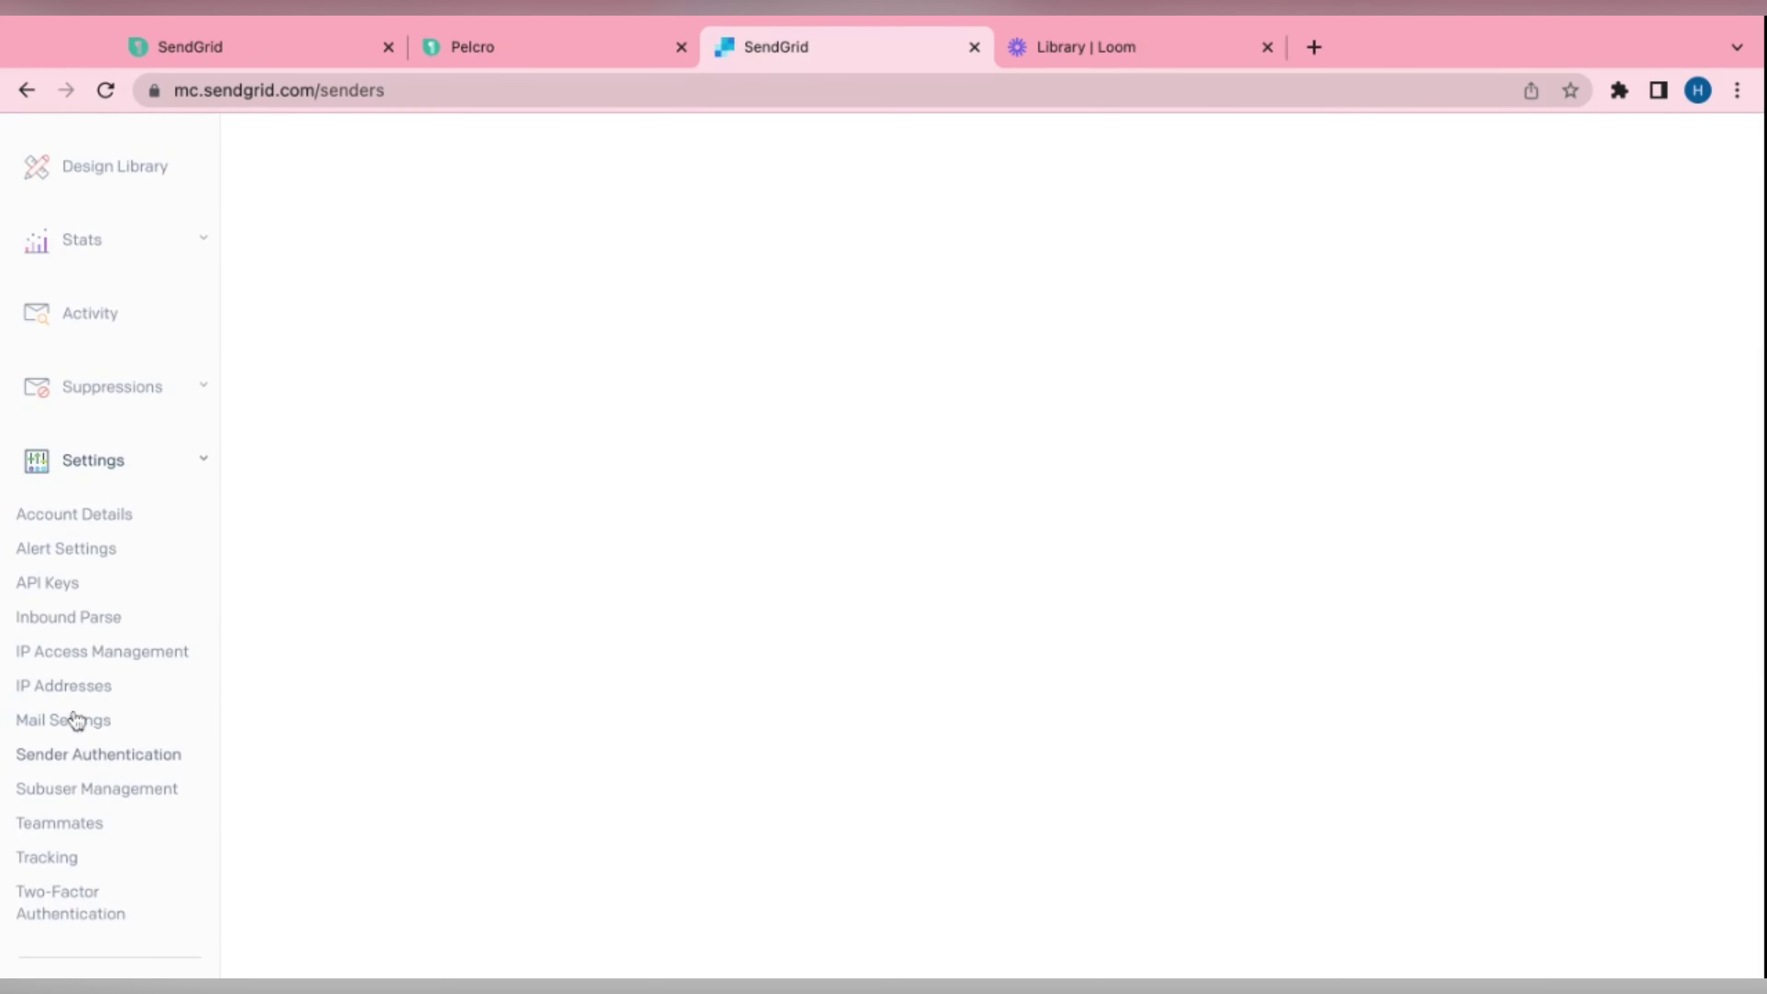
pyautogui.click(63, 584)
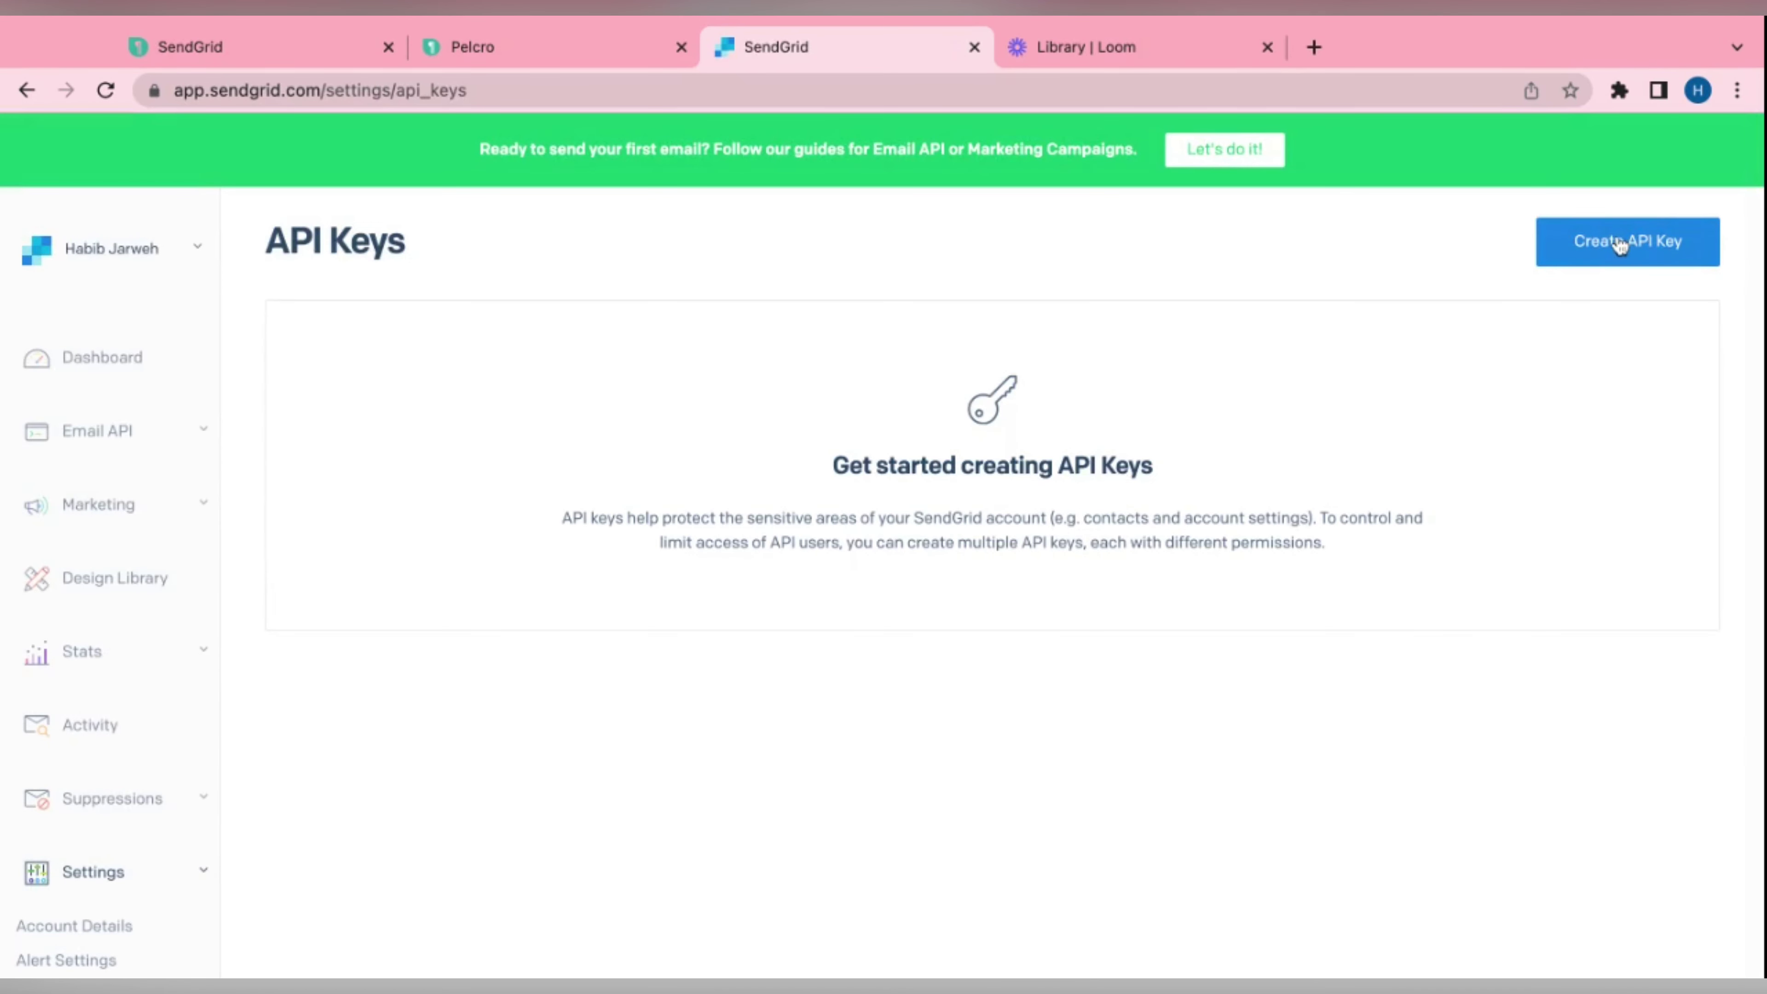
# Create a full-access API key named key1, copy its value, and switch to Pelcro admin
pyautogui.click(1621, 245)
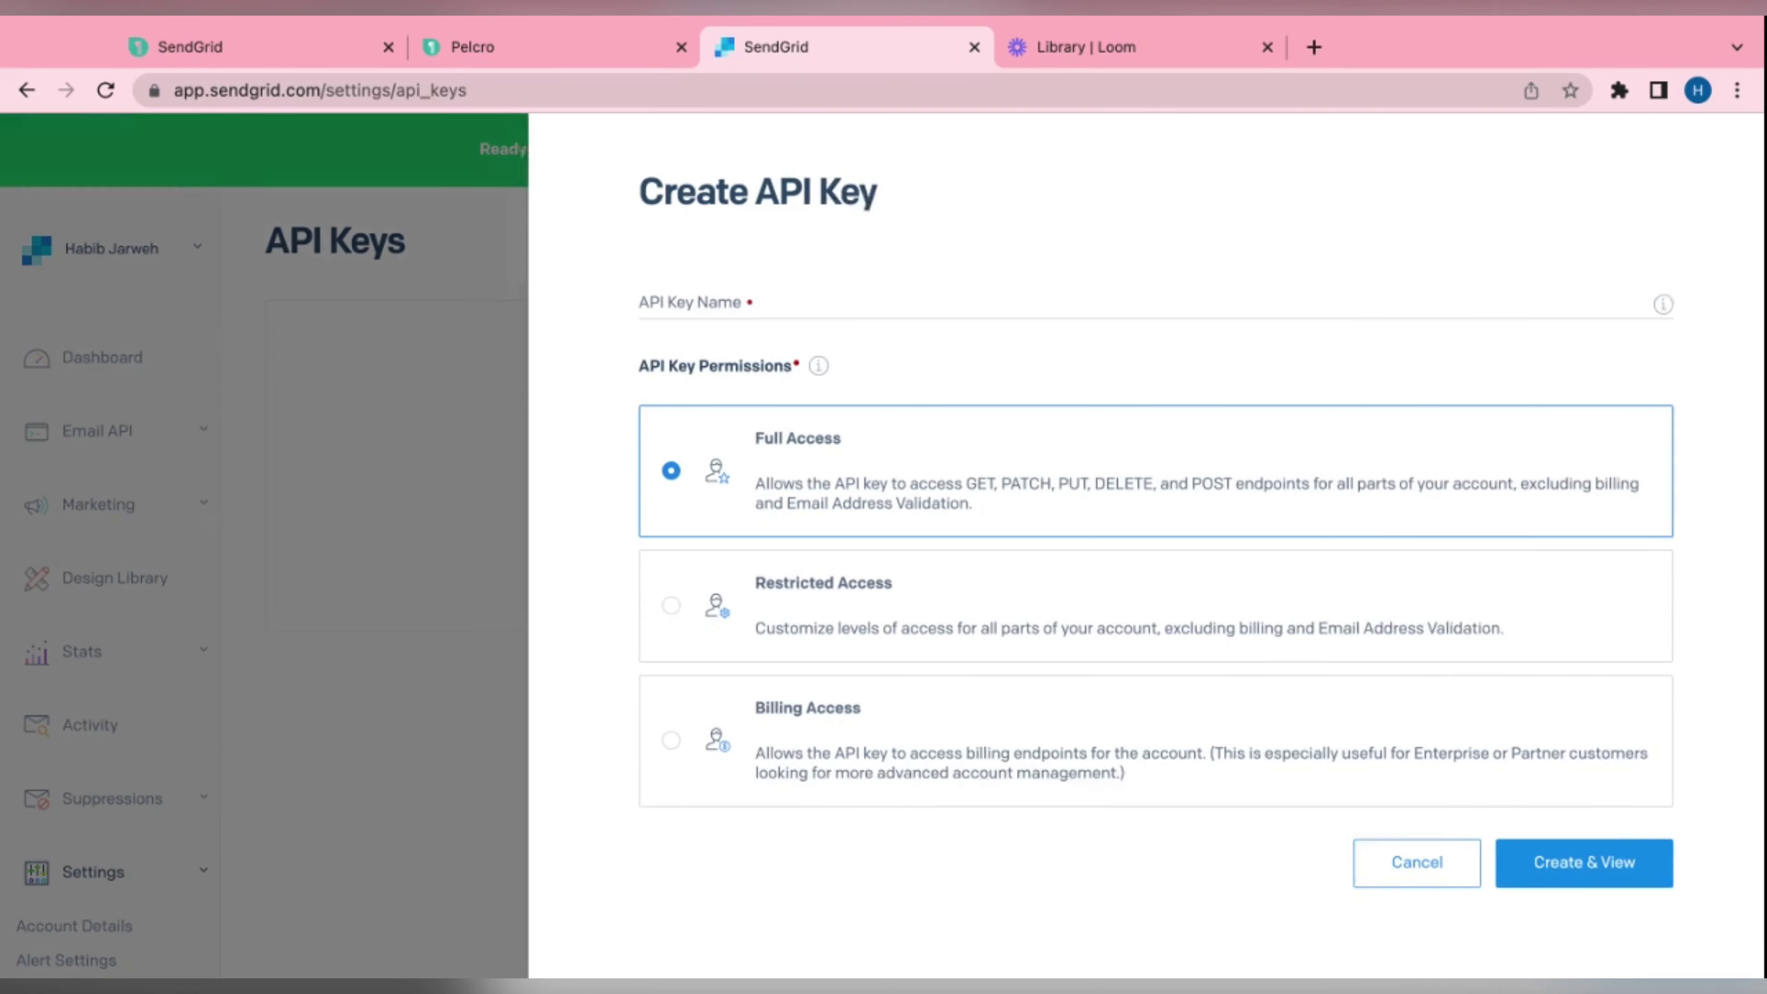
pyautogui.click(953, 293)
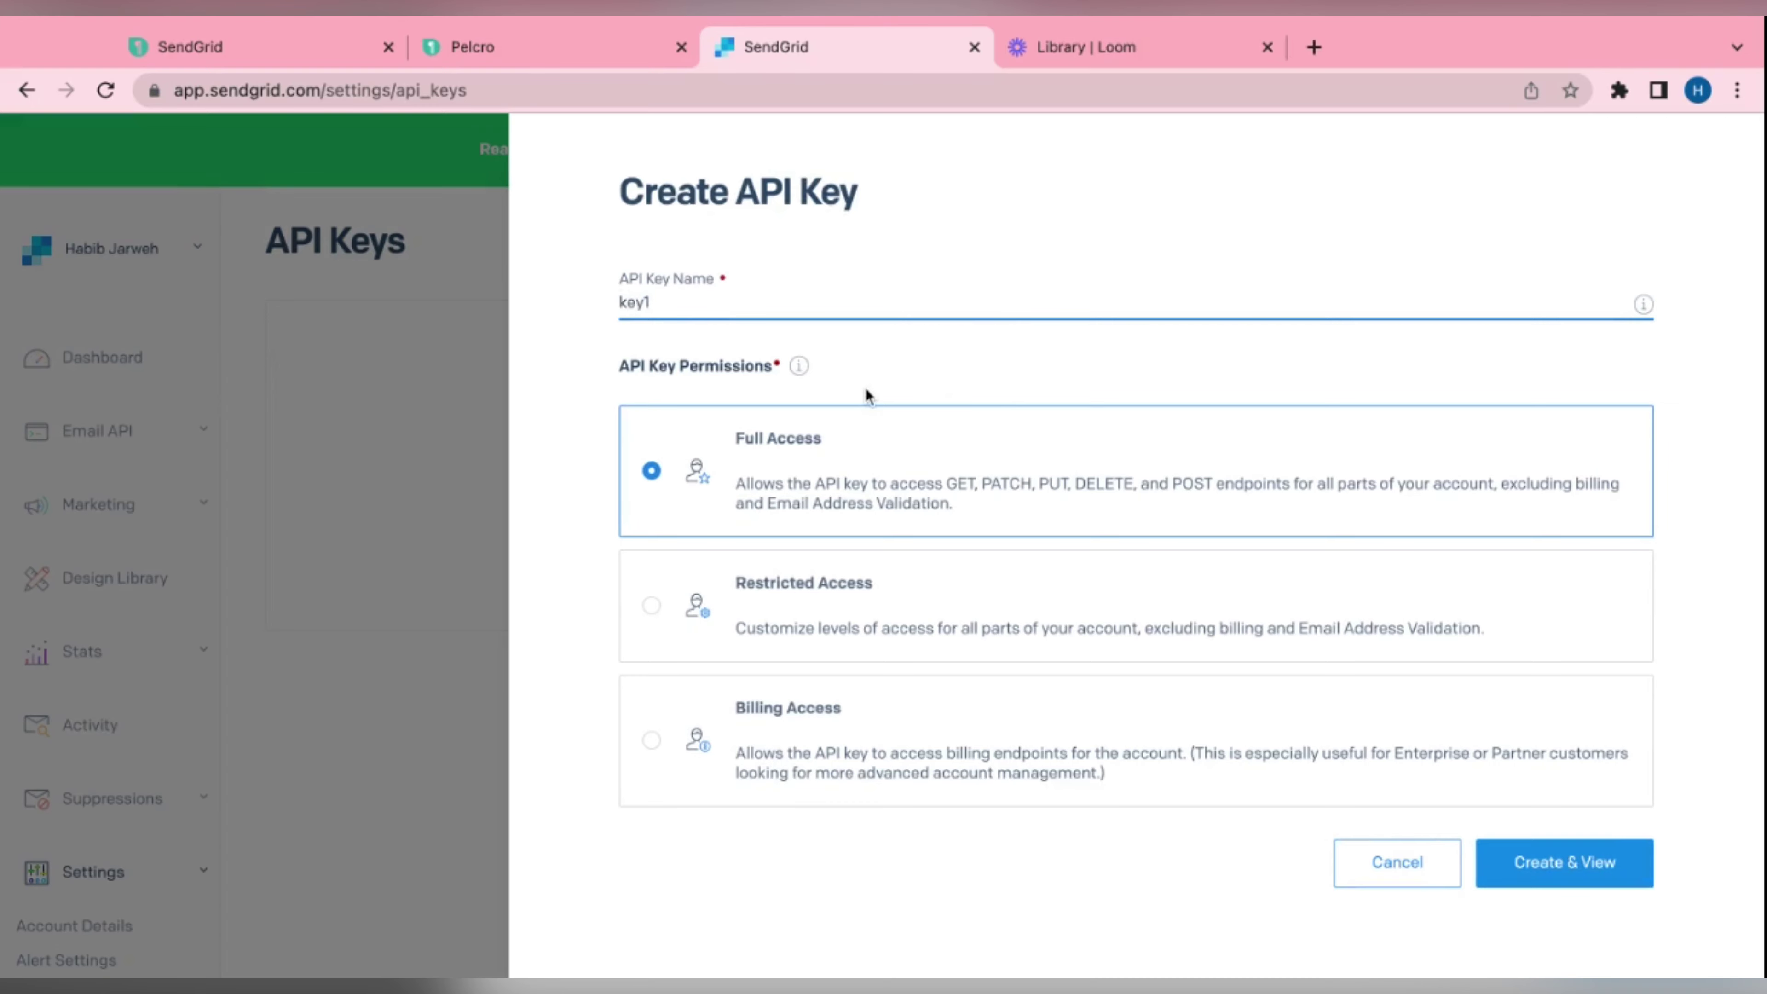
pyautogui.click(1540, 864)
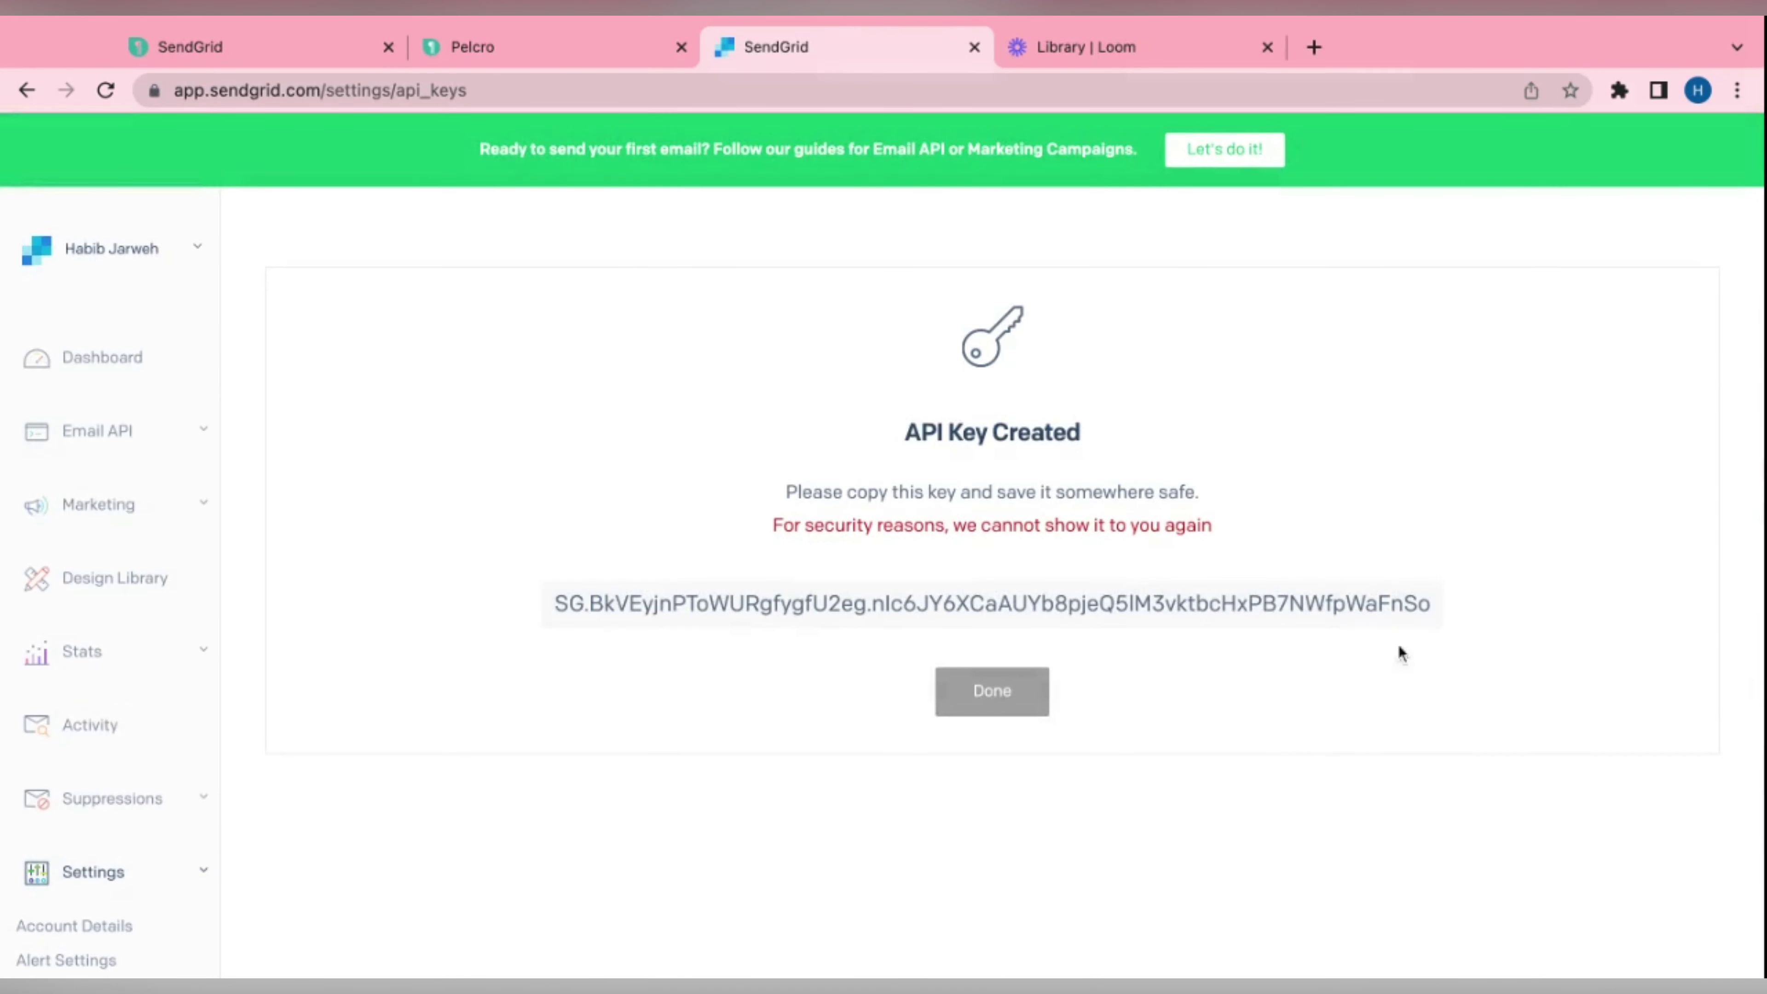
pyautogui.click(1432, 615)
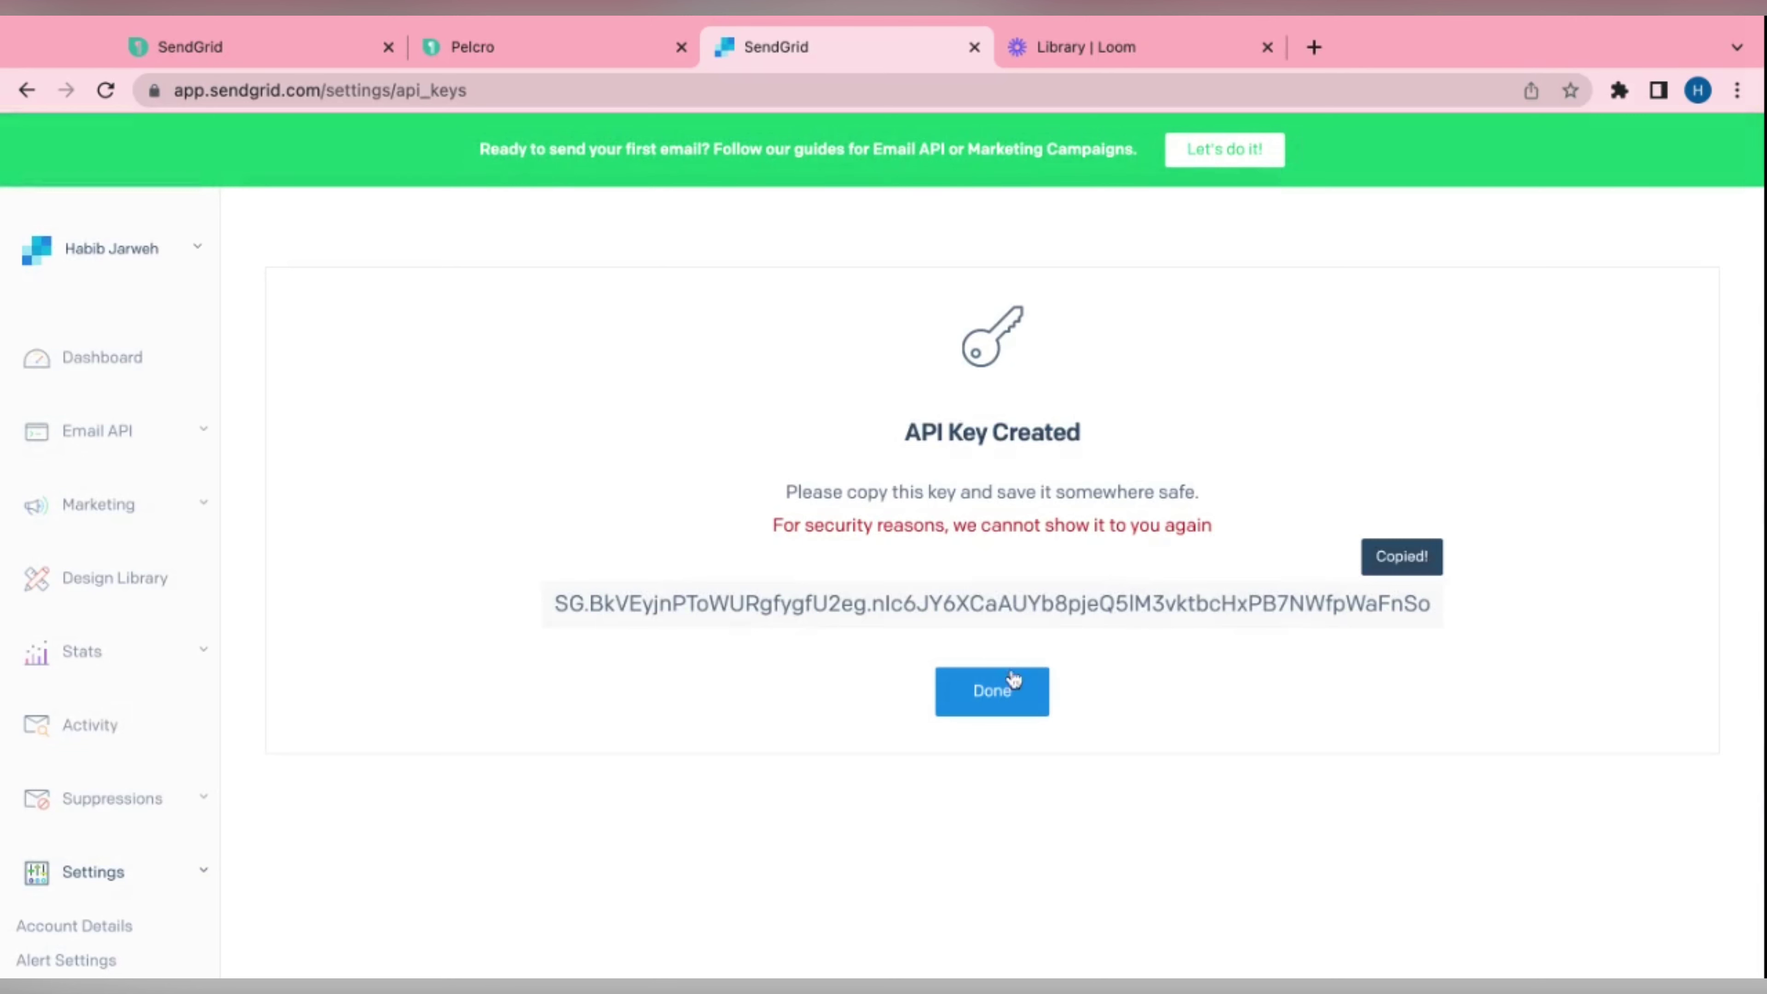
pyautogui.click(996, 705)
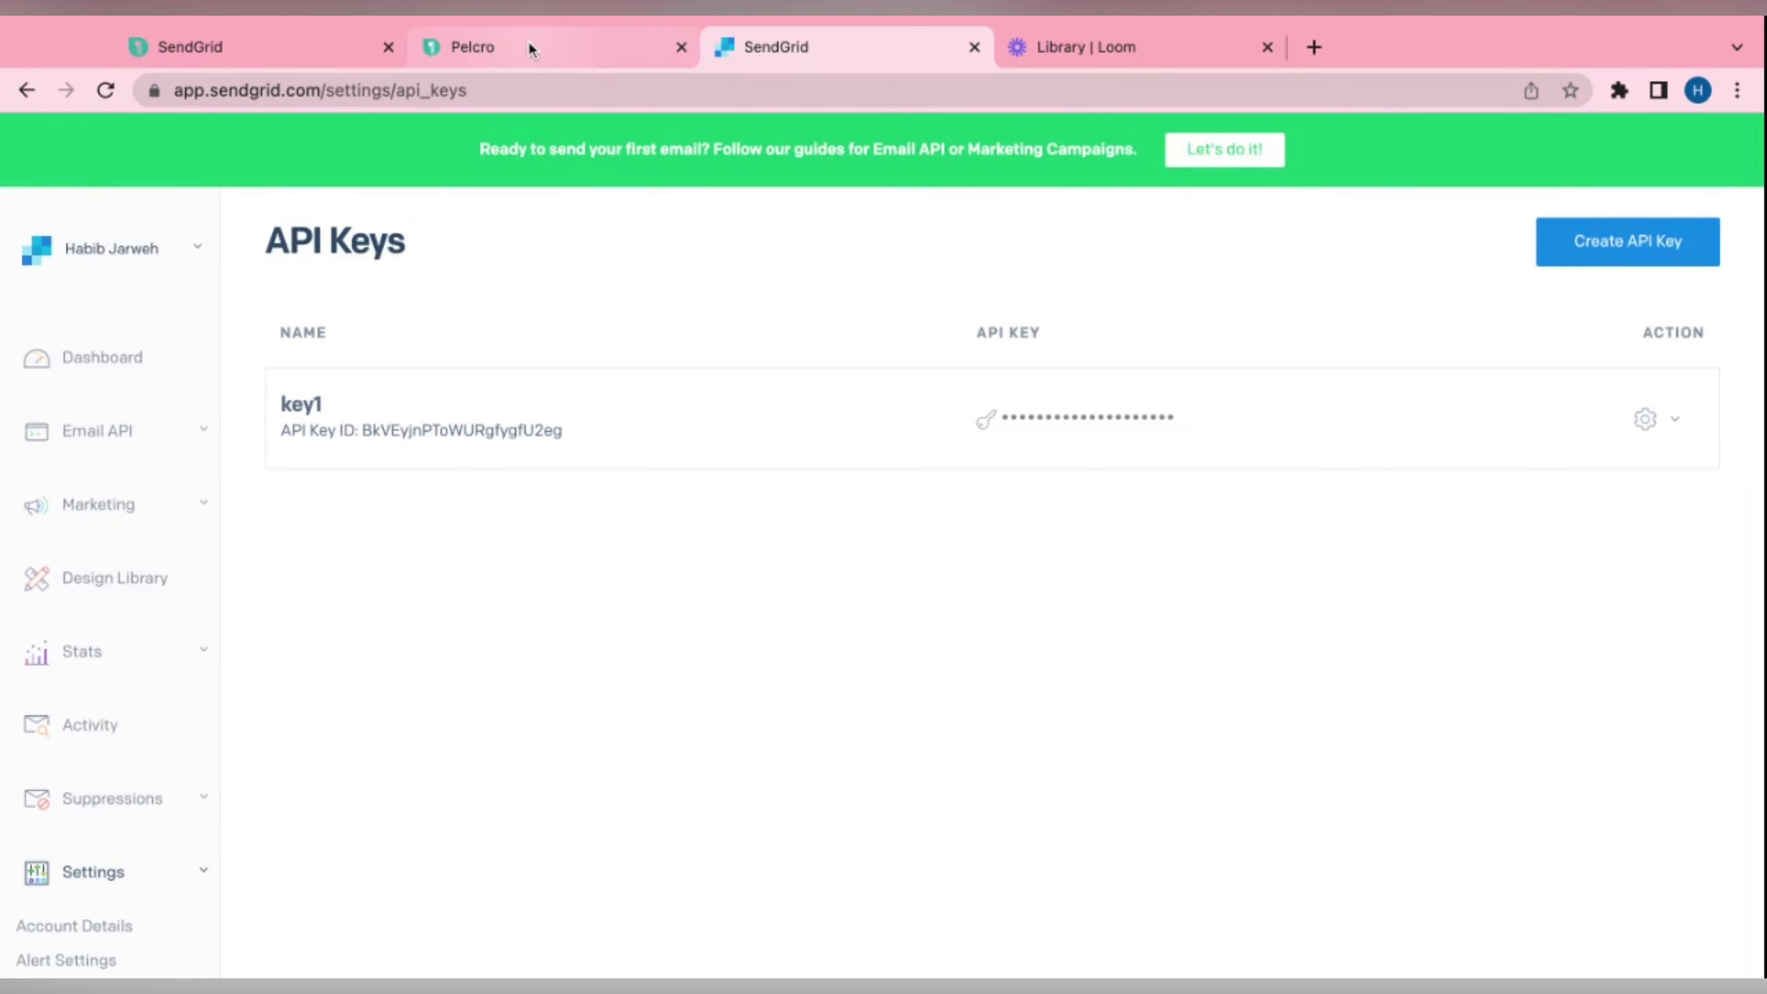
pyautogui.click(529, 46)
# In Pelcro's SendGrid integration settings, paste the copied API key and enable the integration
pyautogui.moveTo(48, 490)
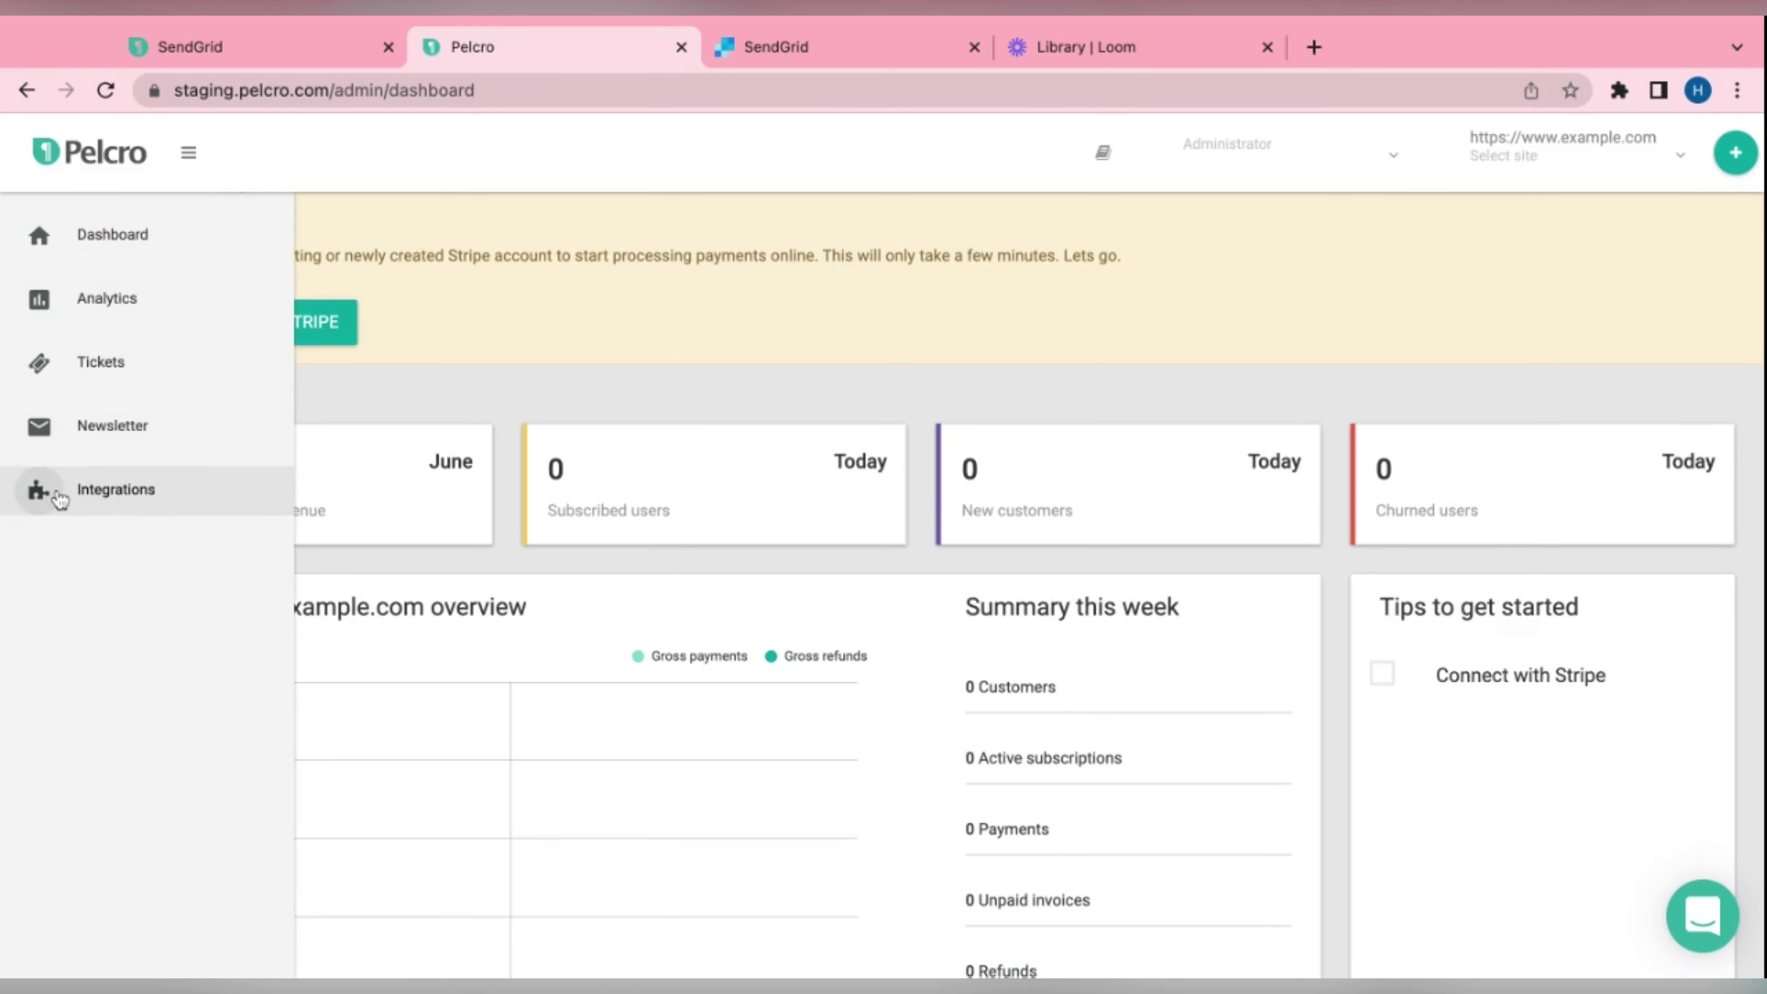
pyautogui.click(40, 494)
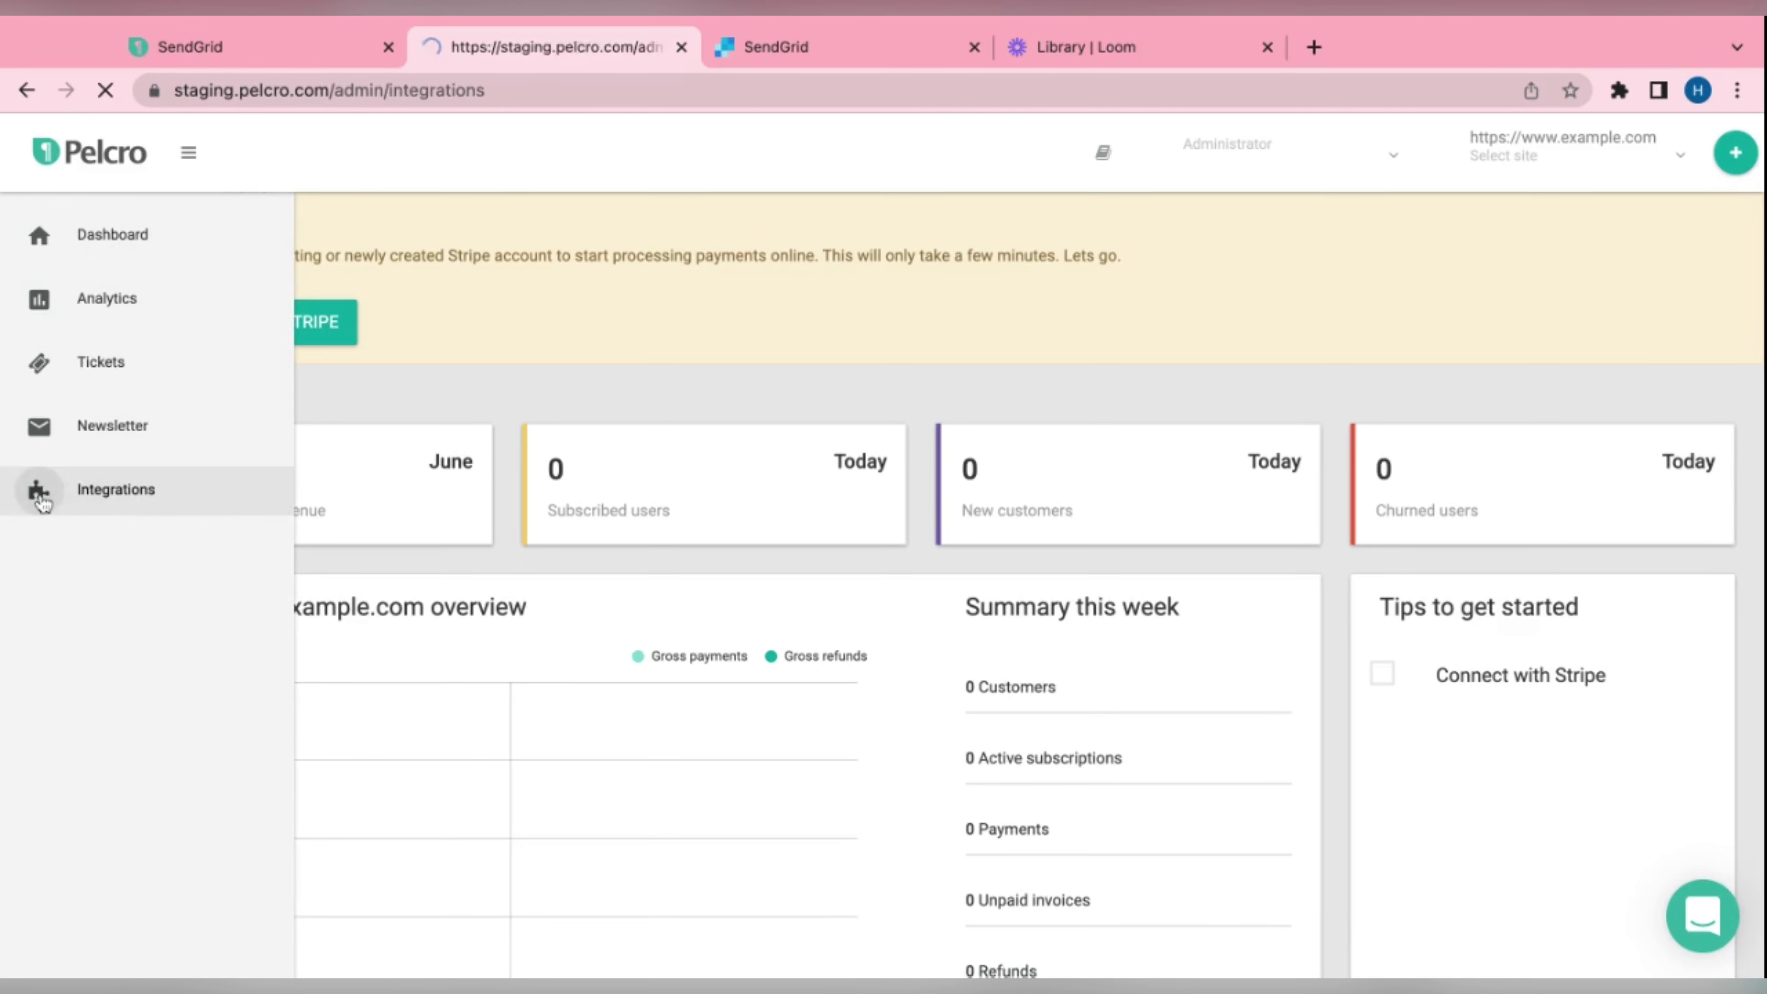
pyautogui.scroll(-5, 460, 612)
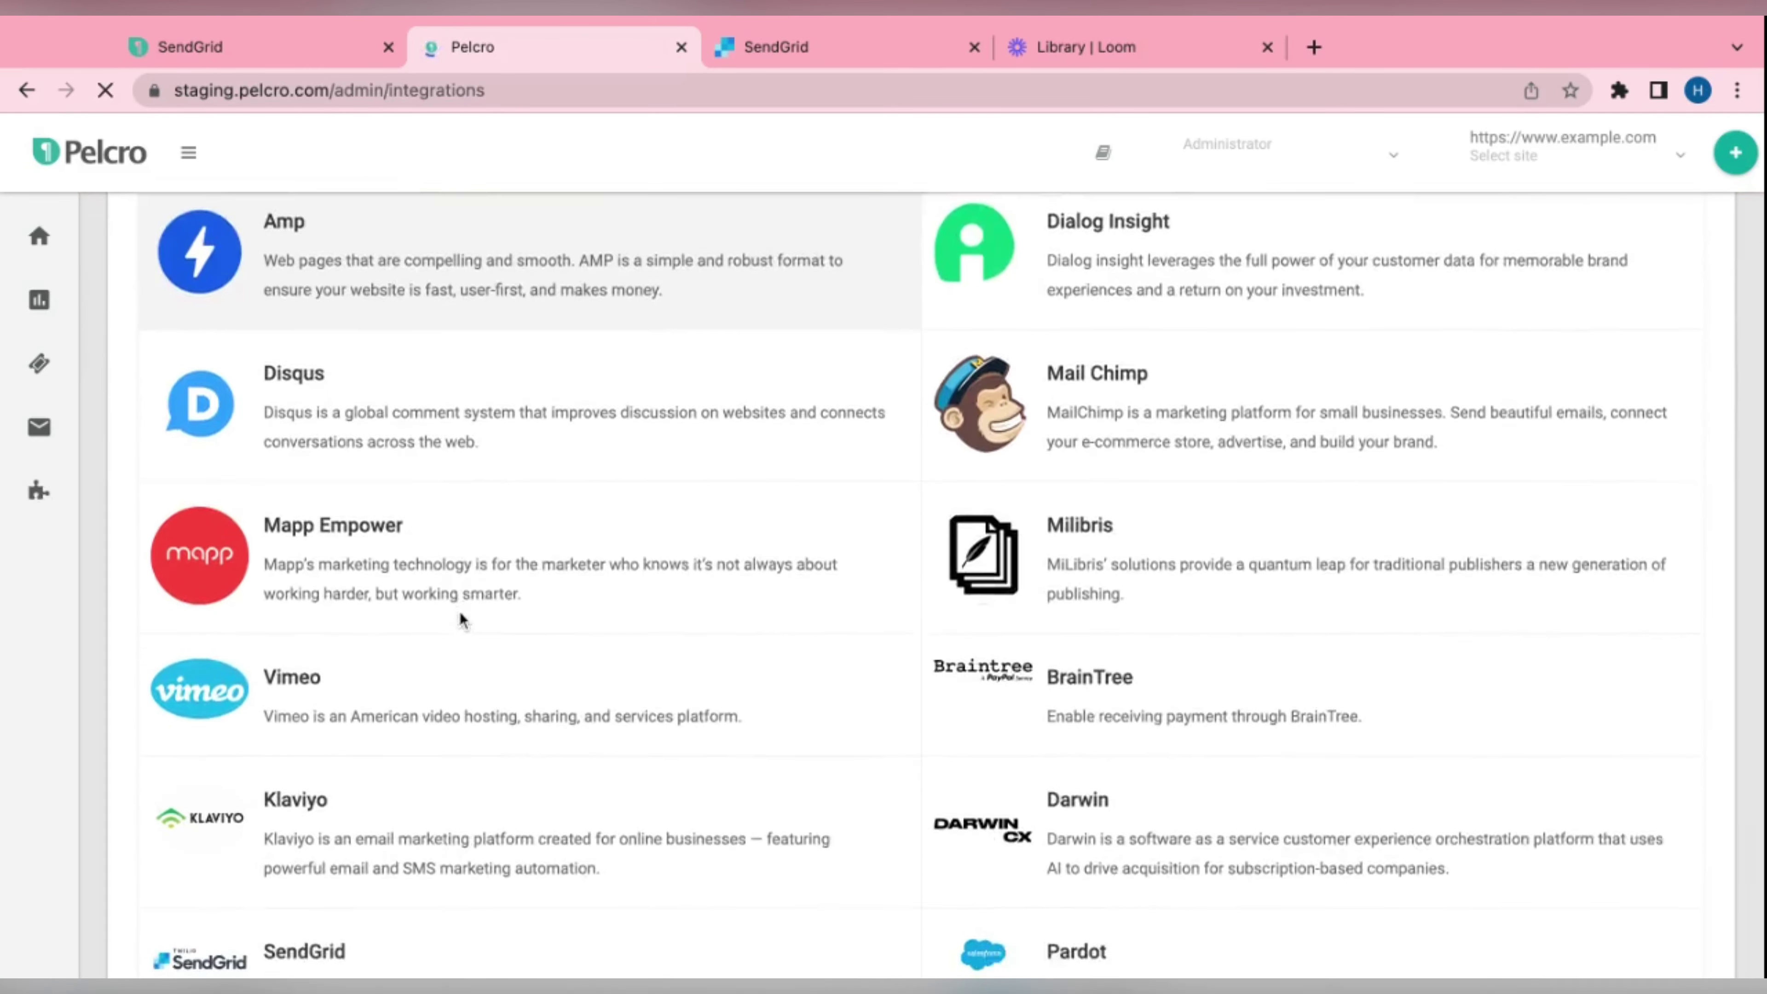
pyautogui.scroll(-4, 460, 617)
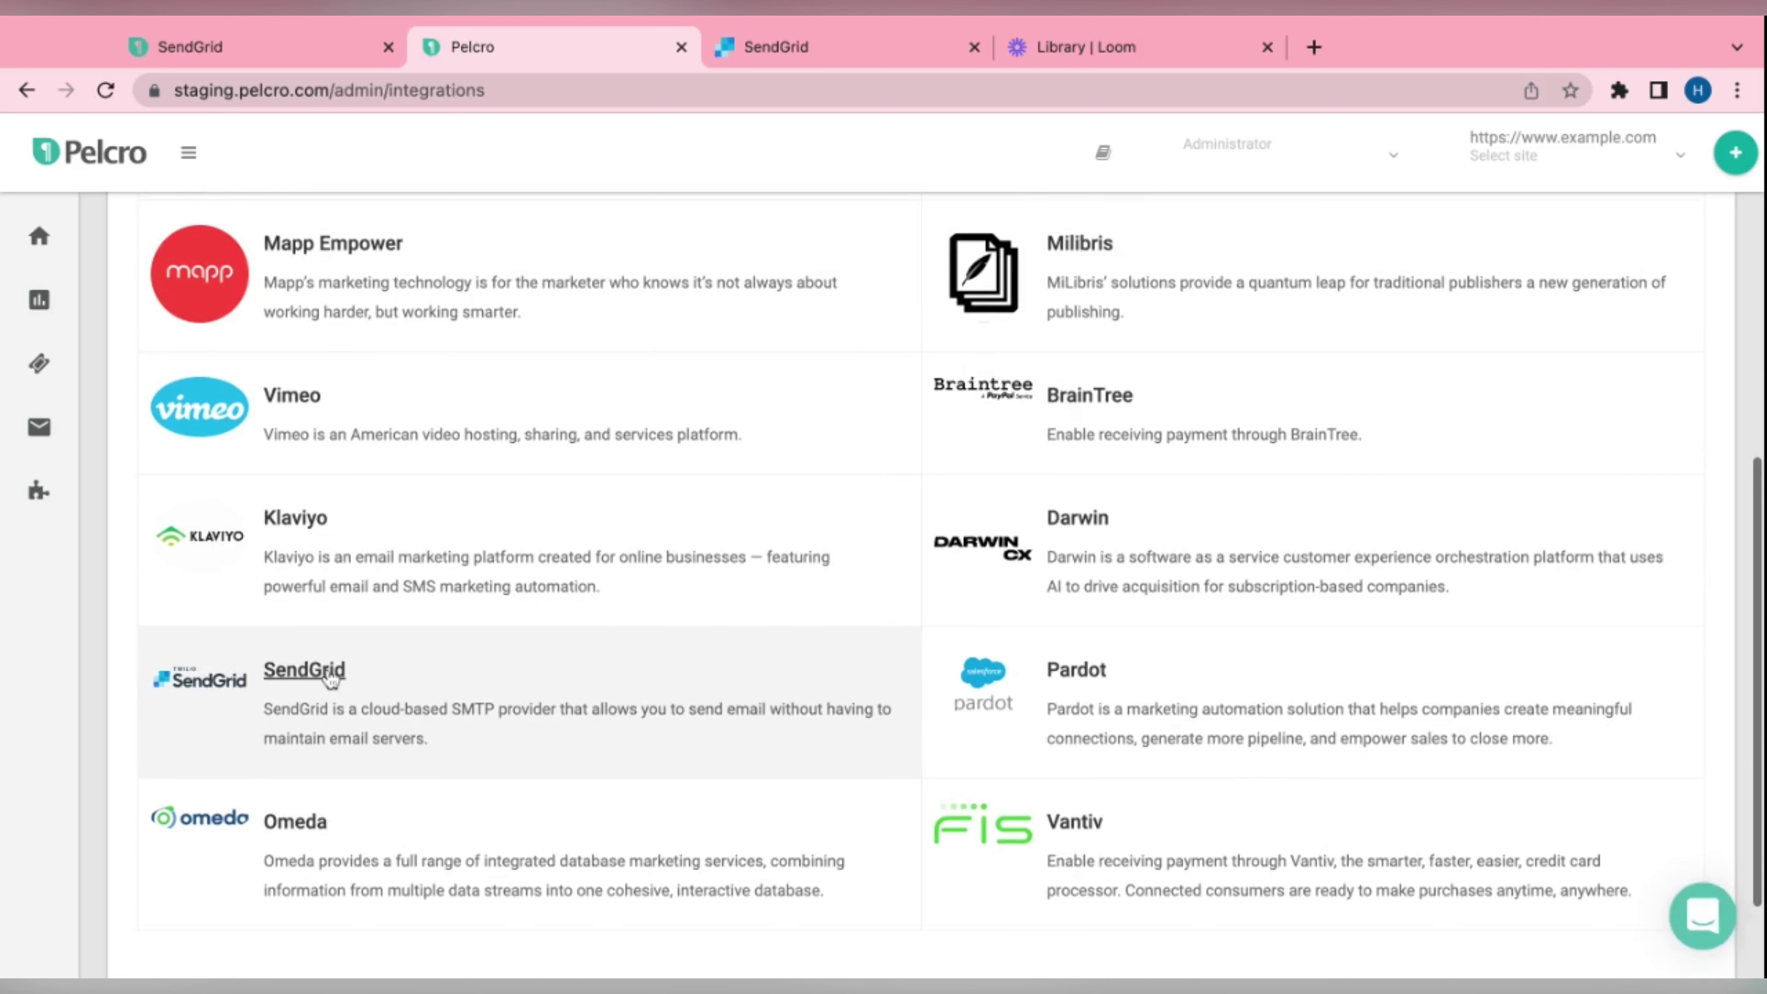
pyautogui.click(330, 679)
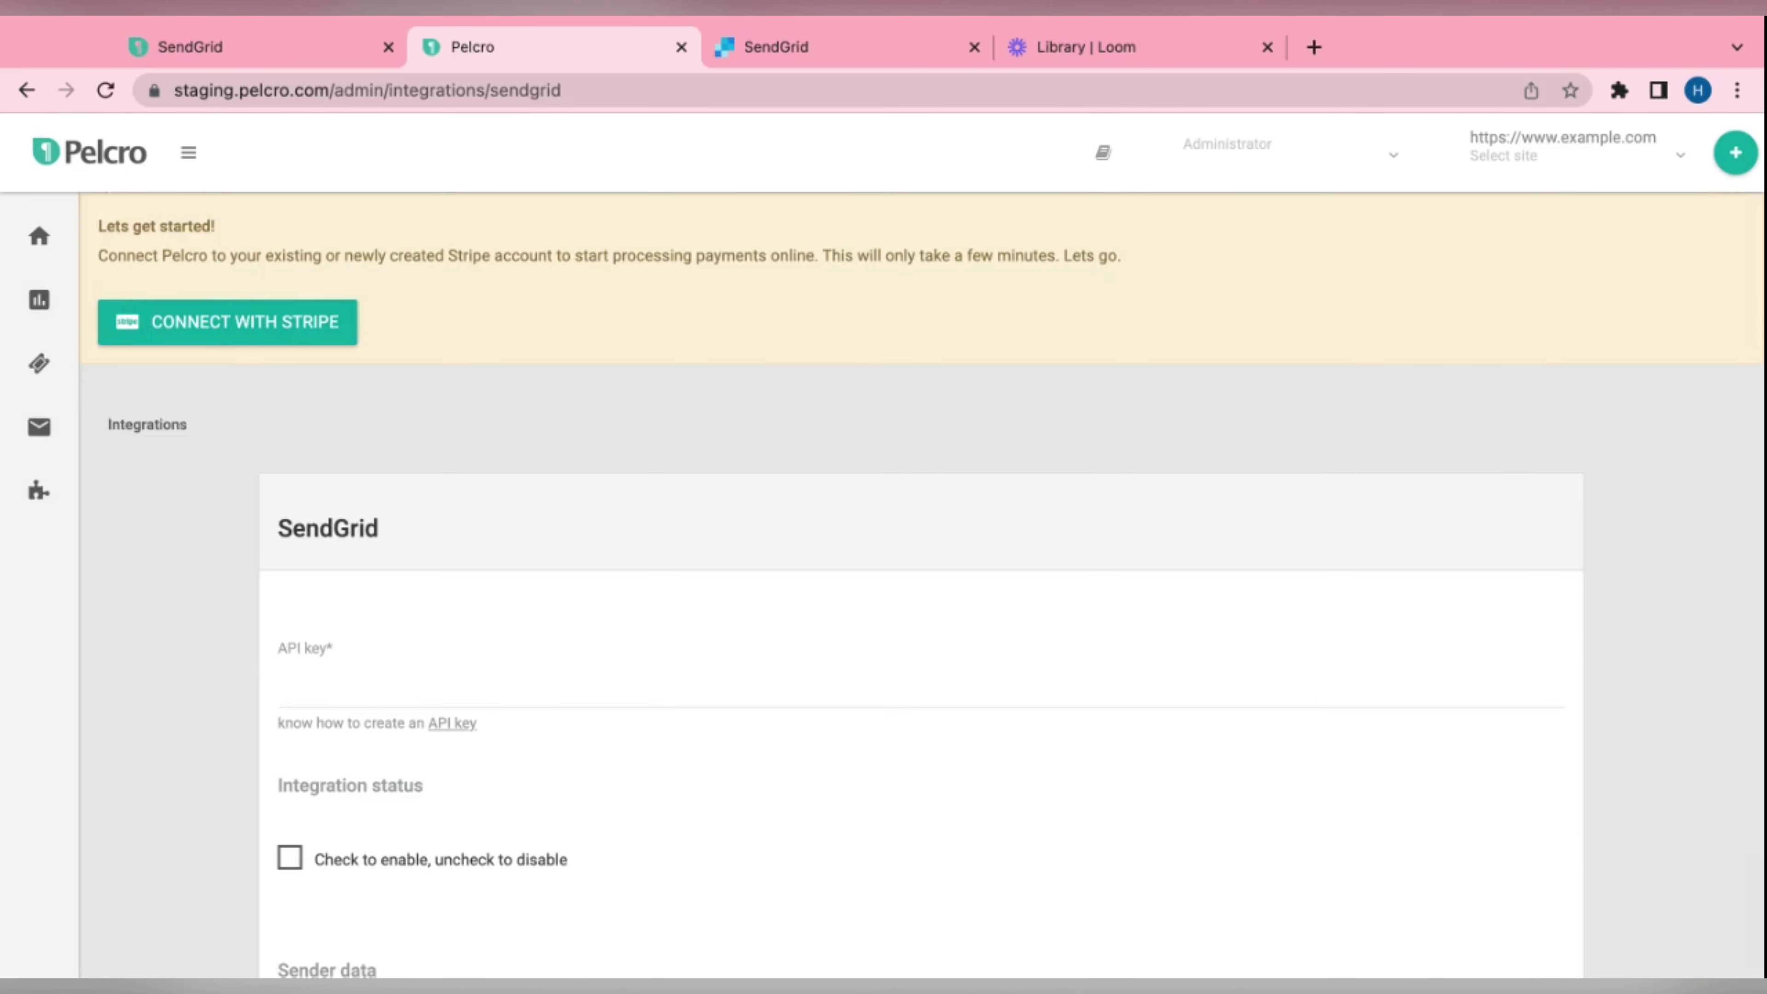
pyautogui.scroll(-1, 347, 671)
pyautogui.click(359, 649)
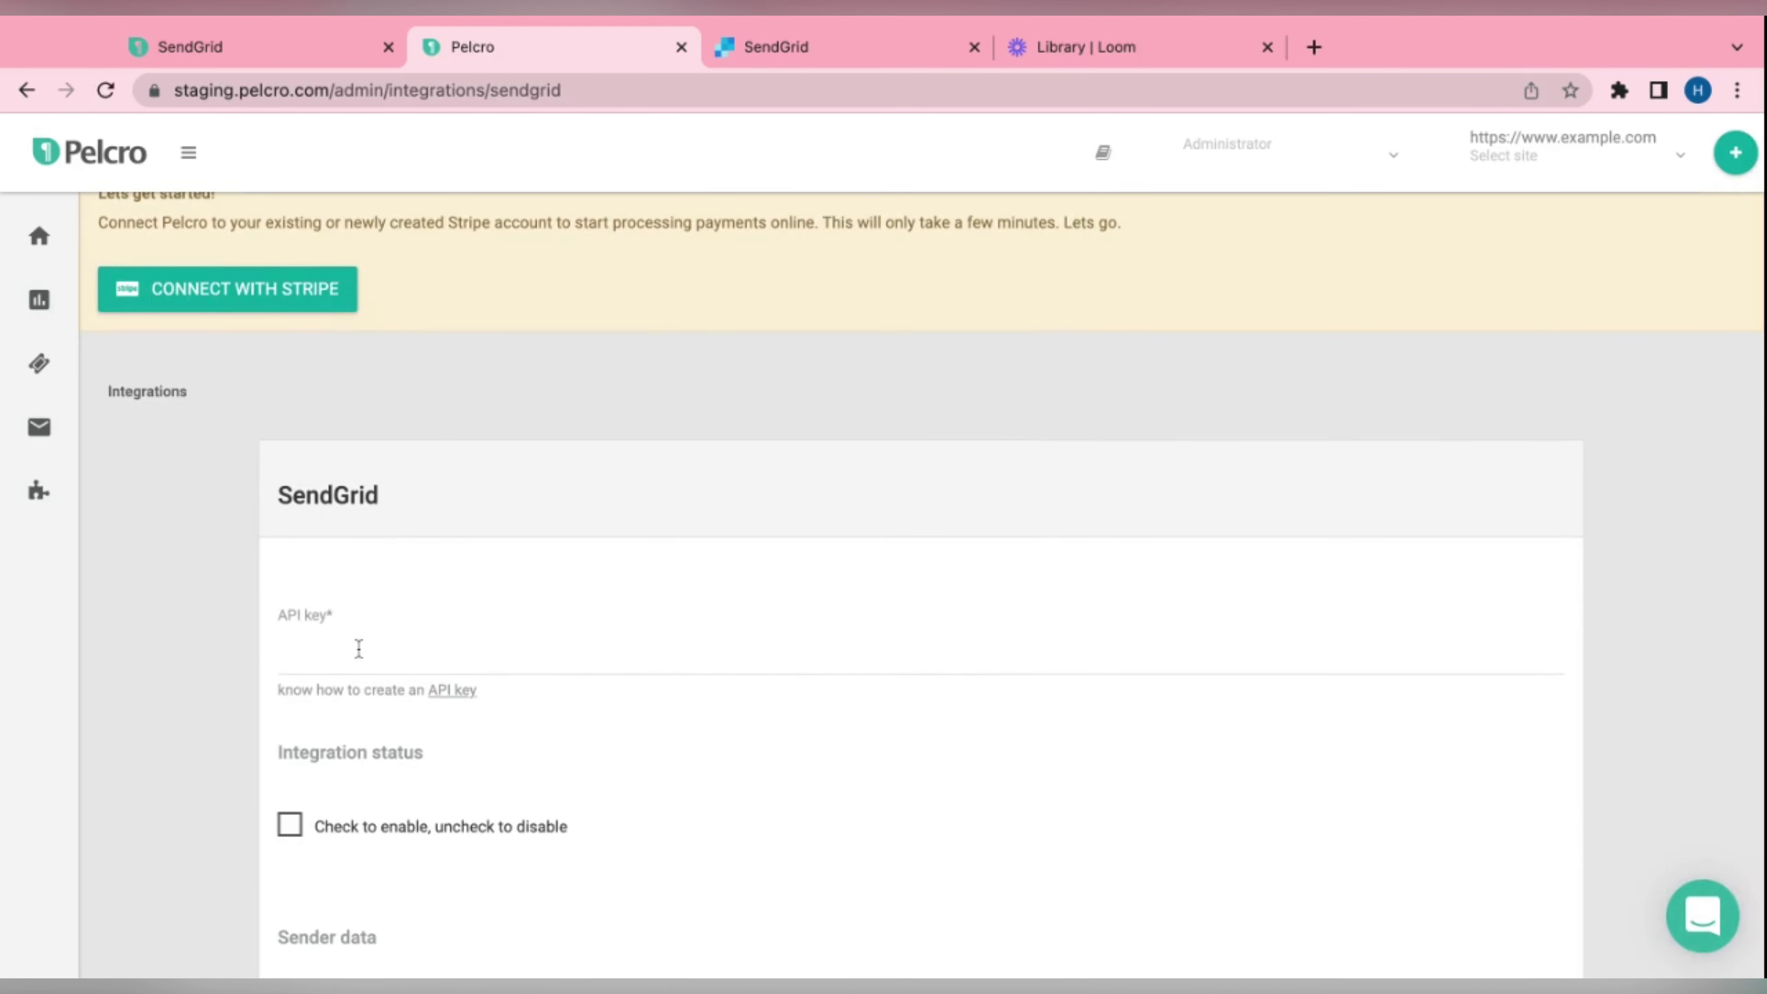
pyautogui.press('super+v')
pyautogui.scroll(-3, 466, 777)
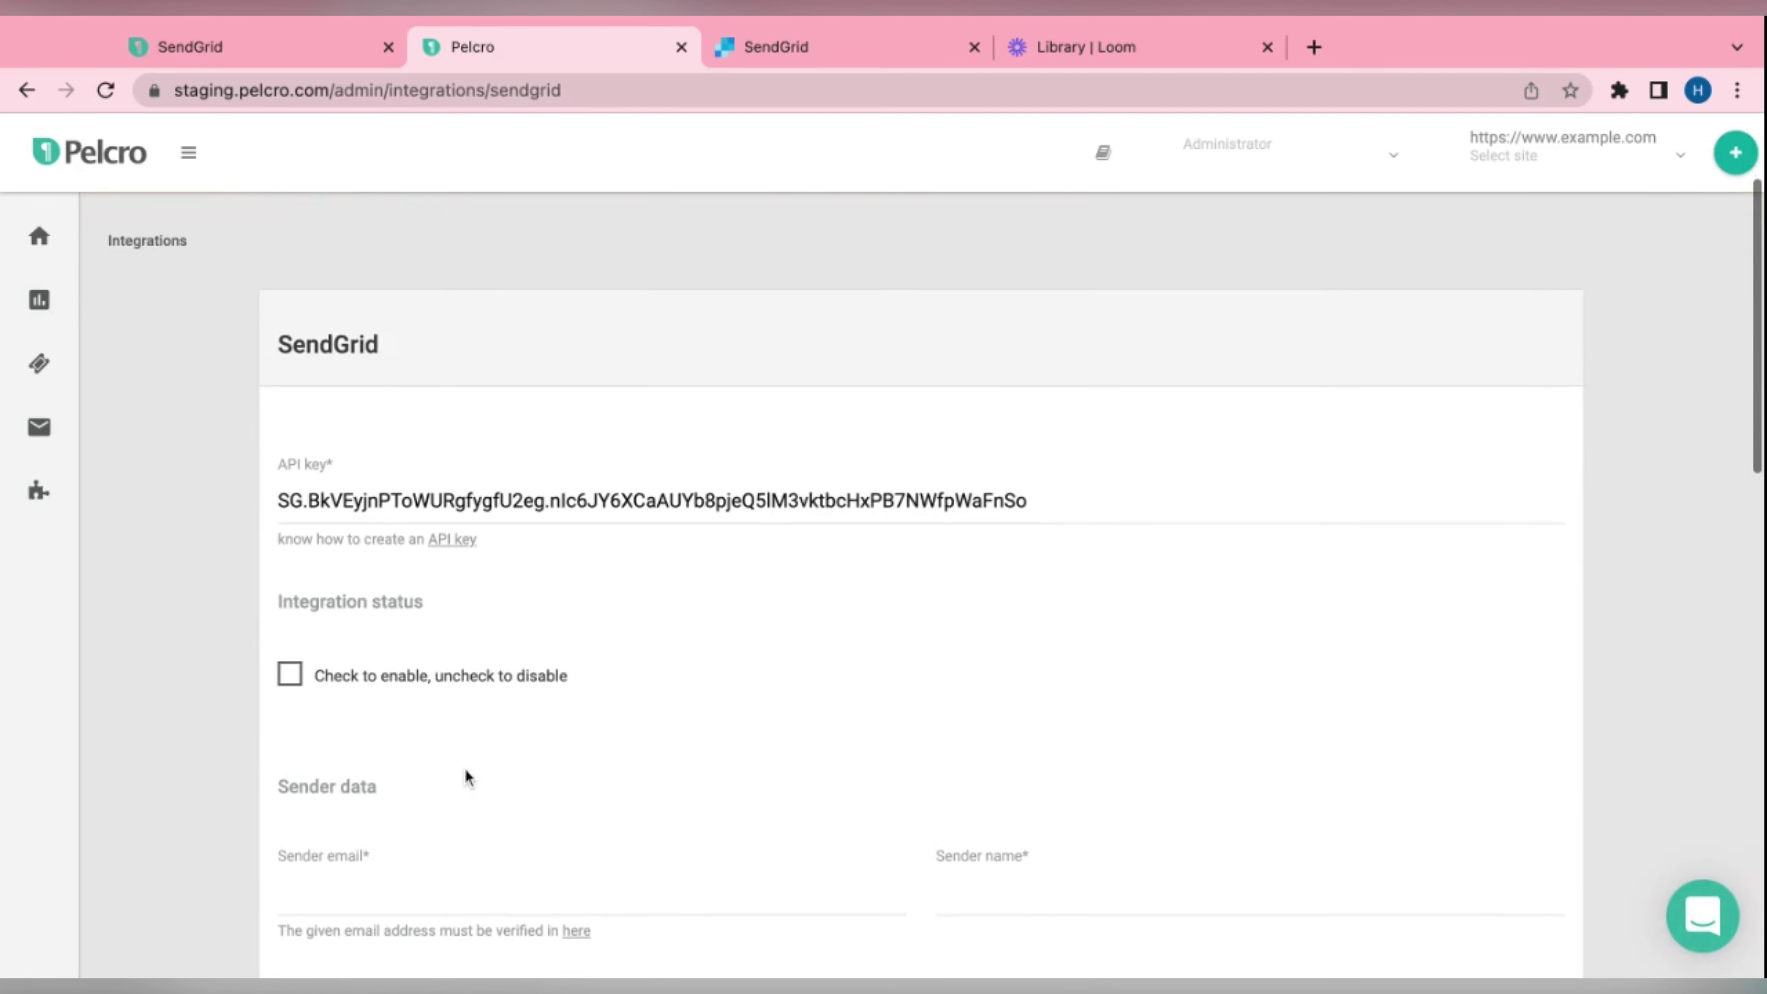
pyautogui.click(290, 675)
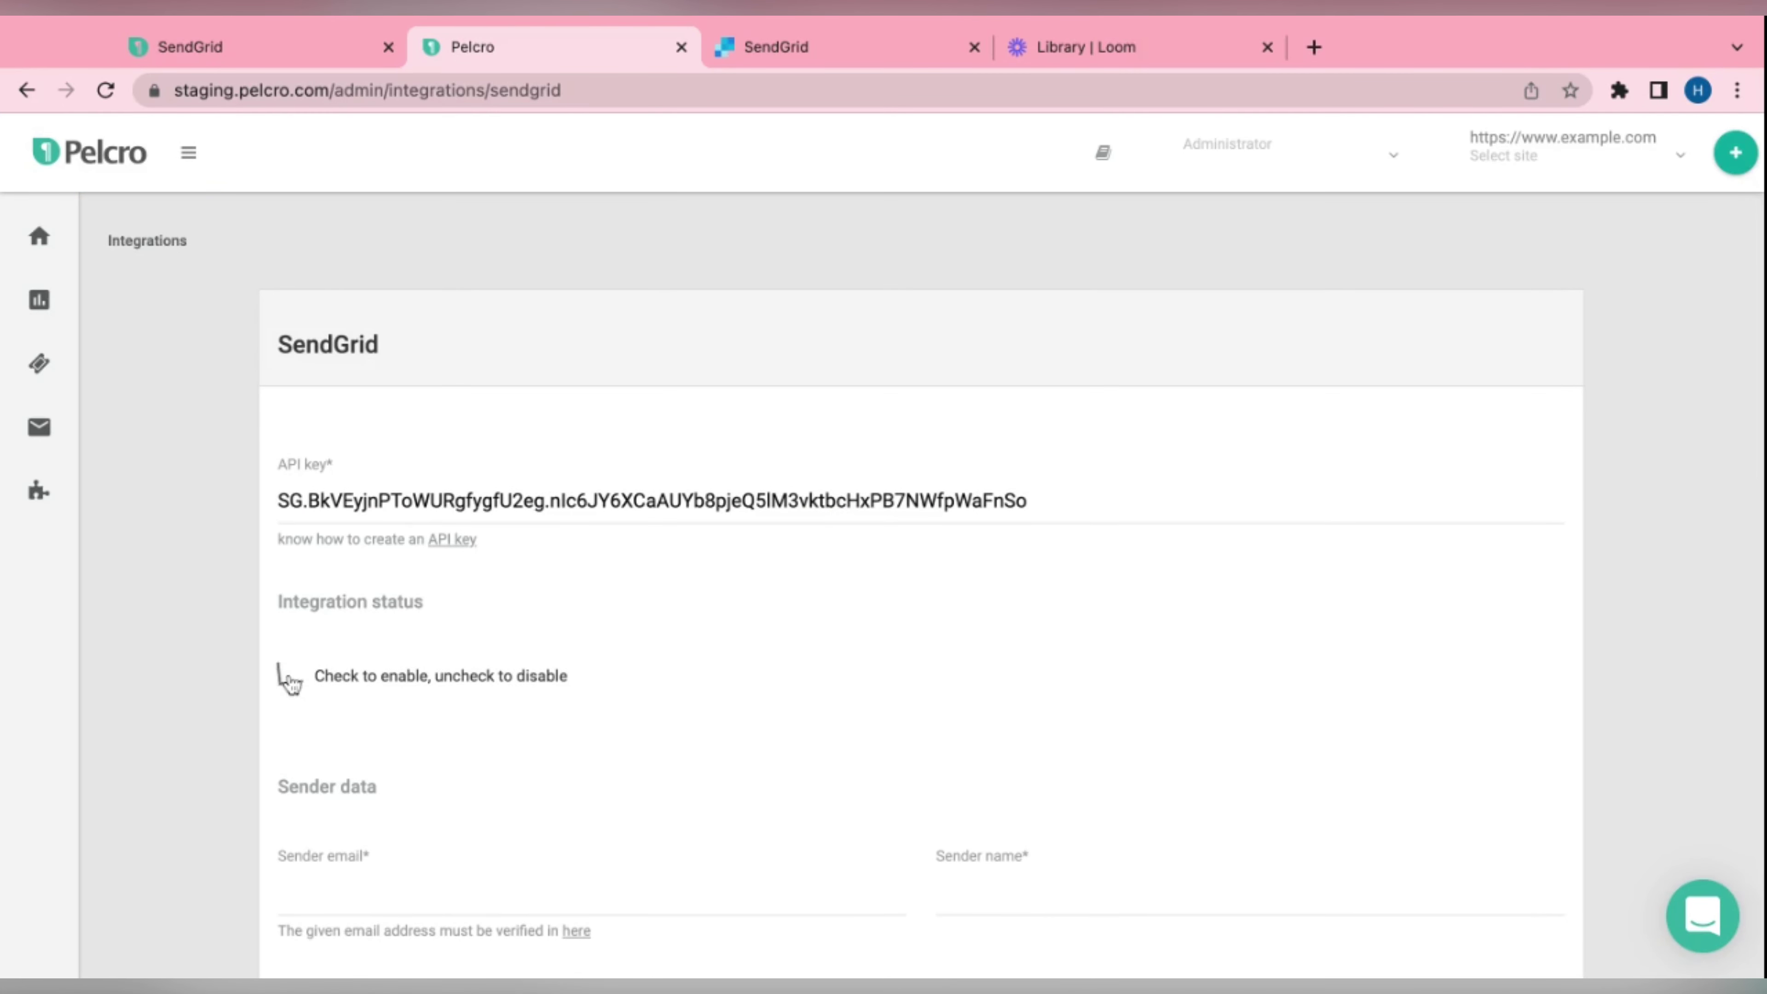
pyautogui.scroll(-2, 430, 777)
# Fill in the sender email and sender name using the autofill suggestions
pyautogui.click(408, 785)
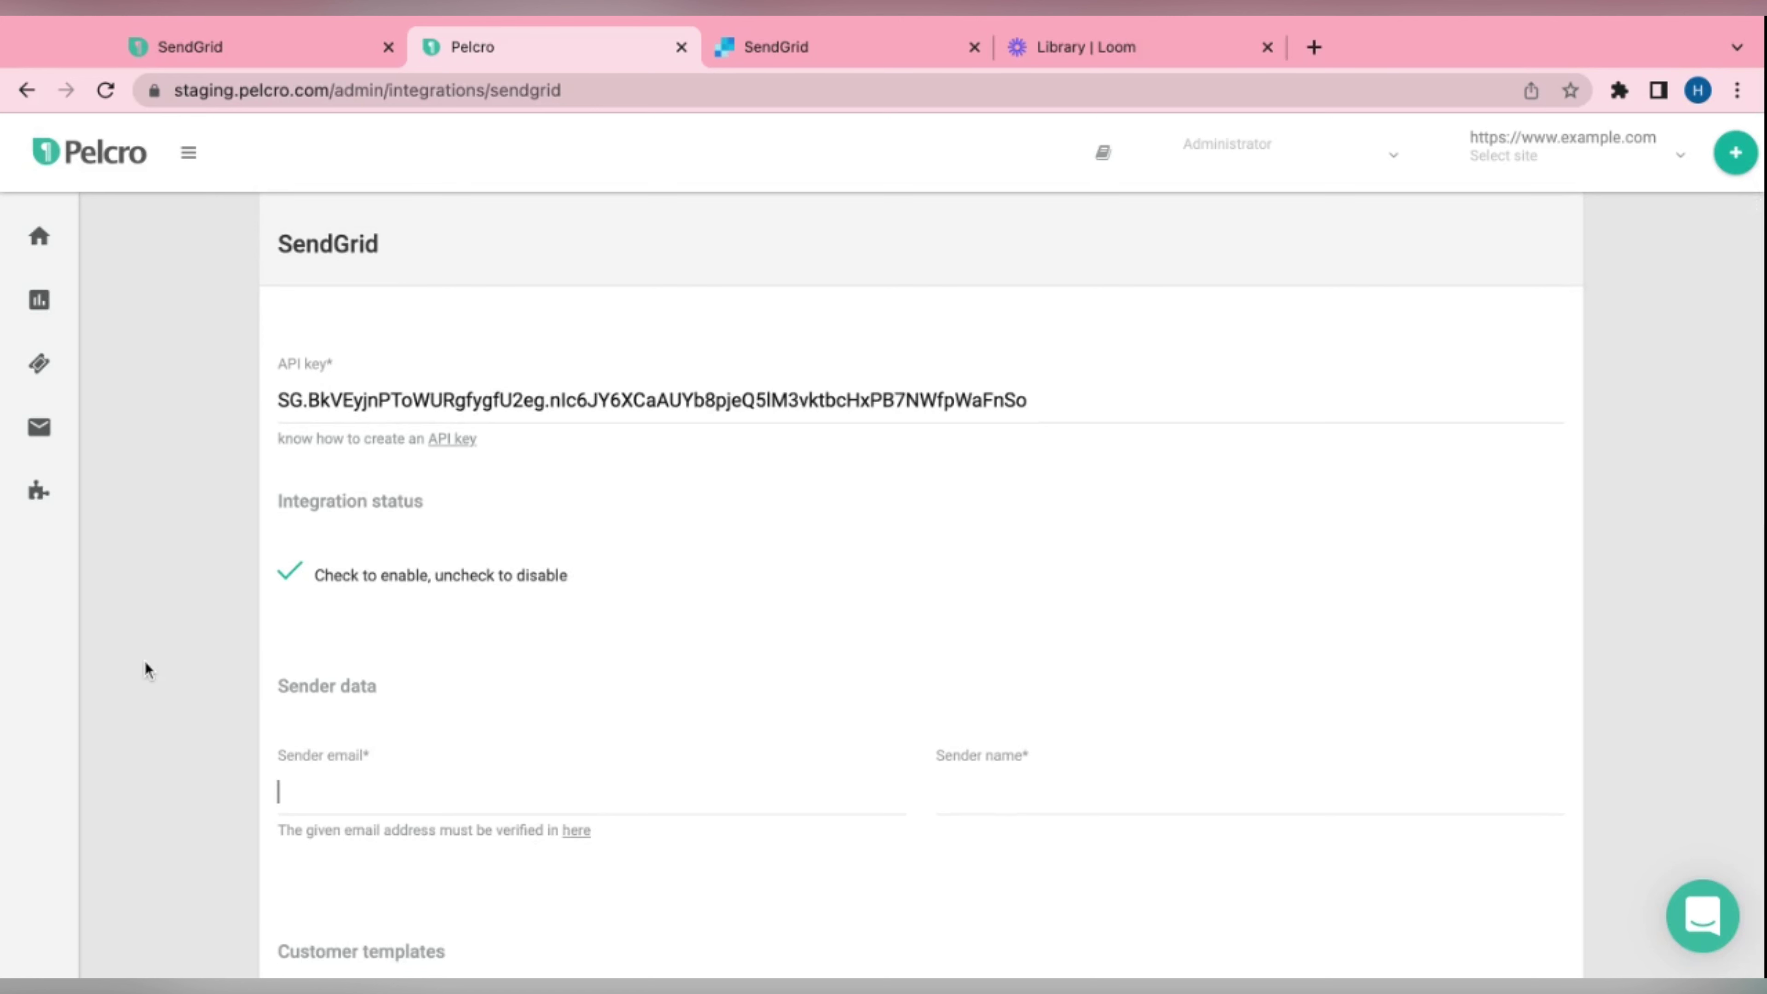
pyautogui.click(426, 815)
pyautogui.click(1025, 786)
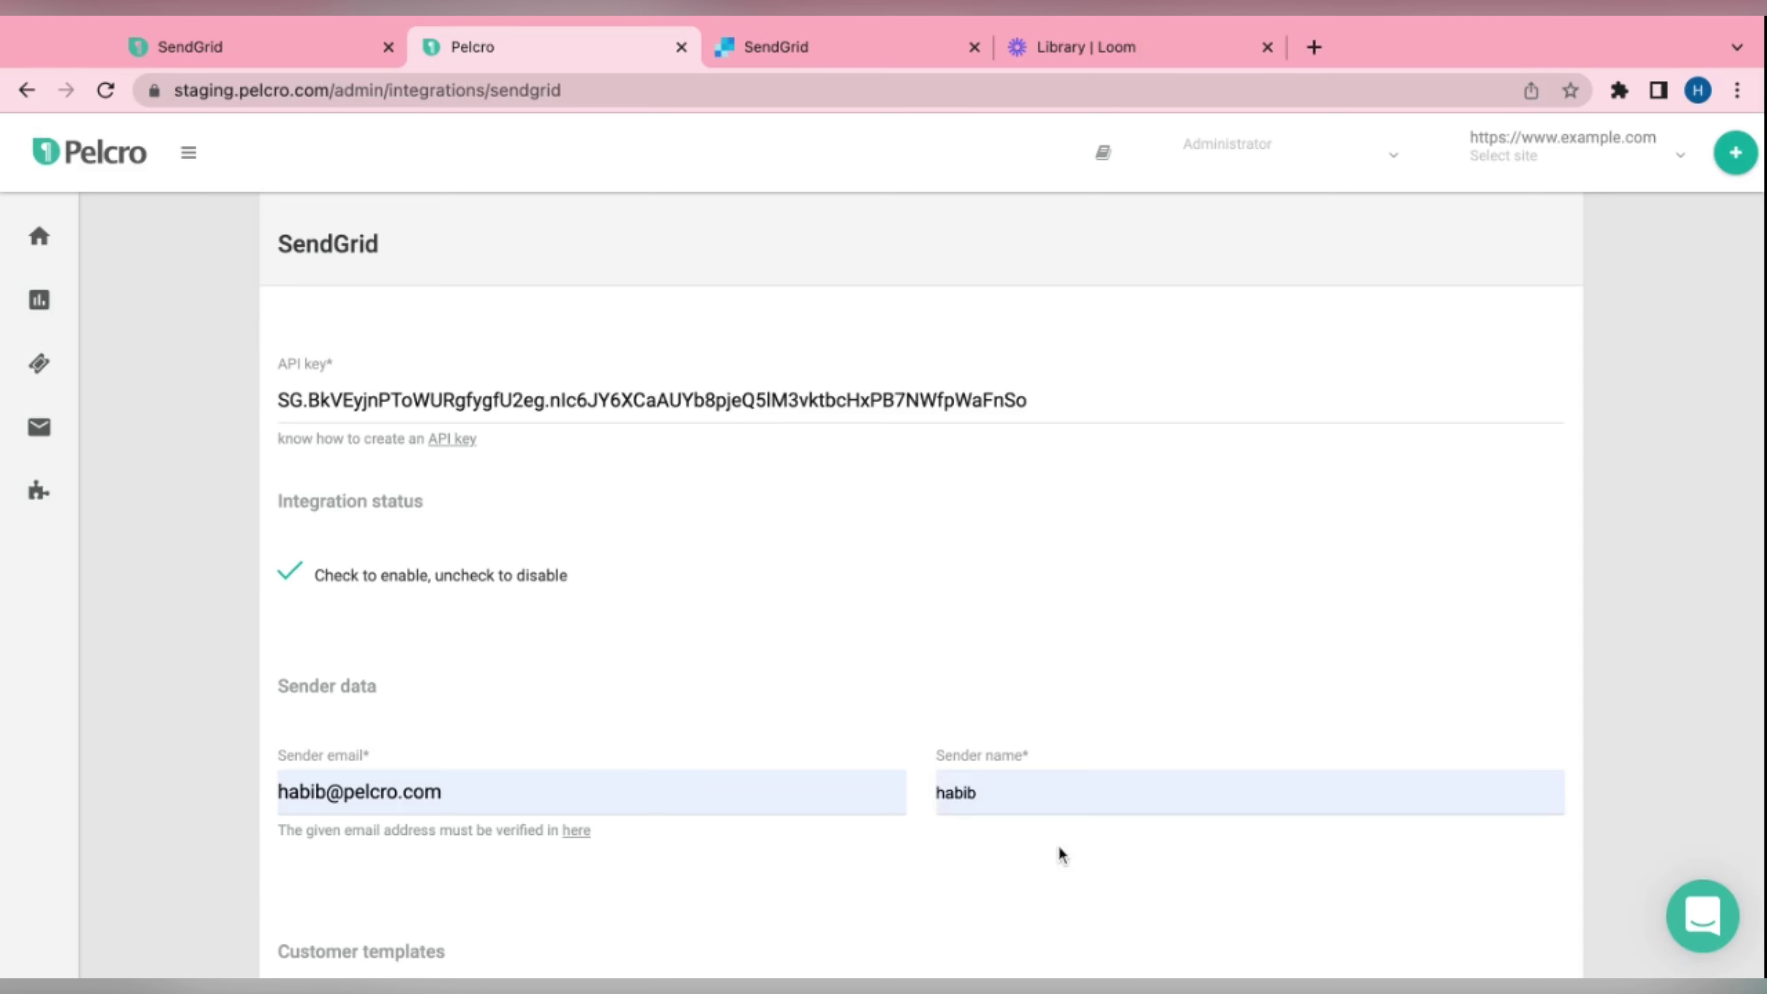
pyautogui.click(1058, 843)
pyautogui.scroll(-7, 930, 830)
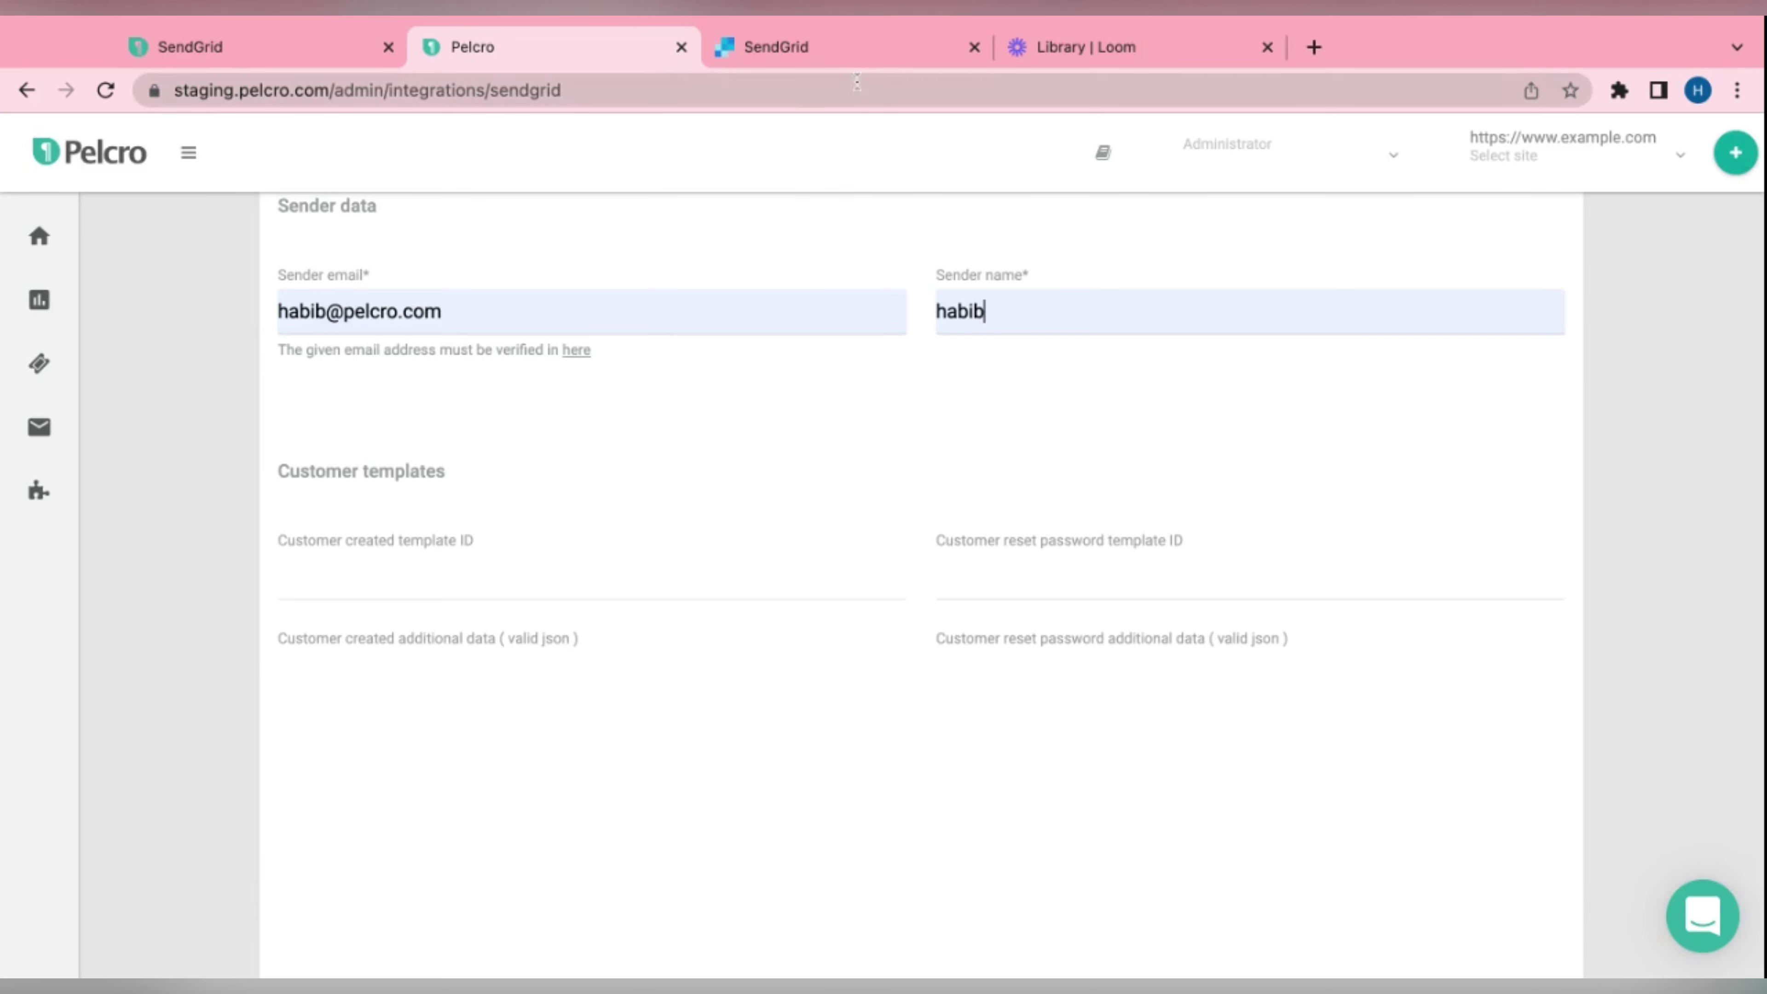
# Return to the SendGrid tab showing the API Keys page
pyautogui.click(848, 56)
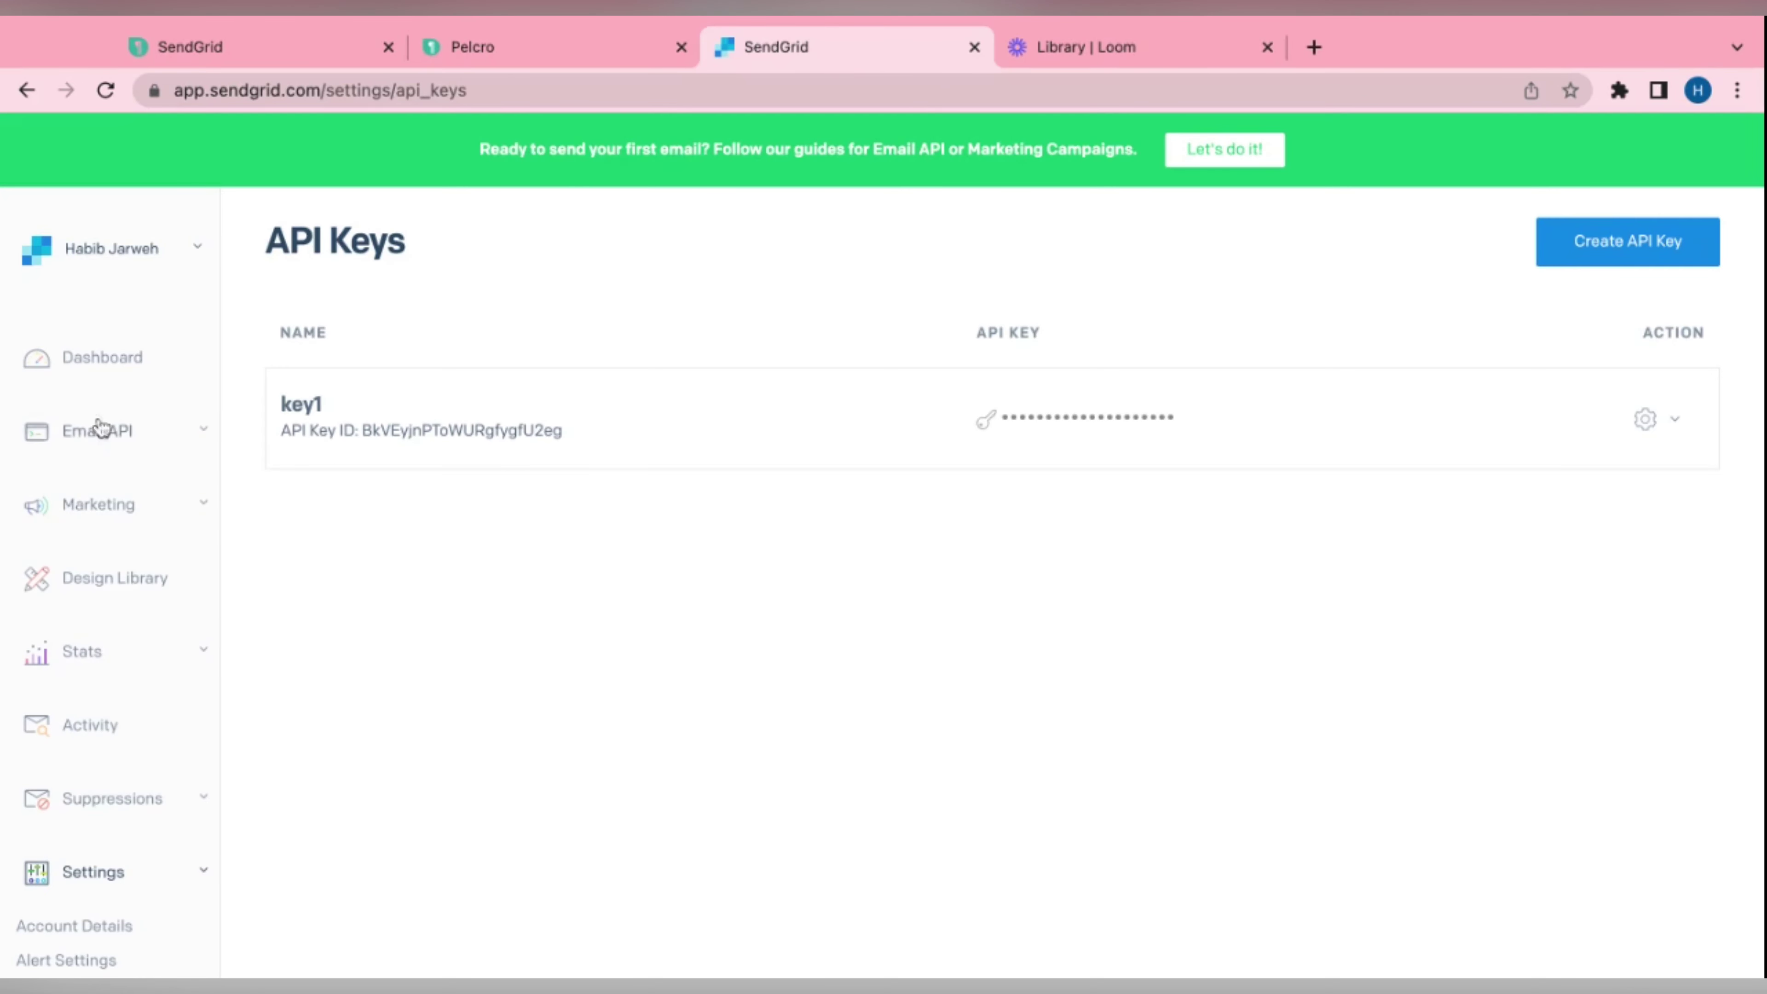
# Create a new dynamic template named 'template1' under Email API > Dynamic Templates
pyautogui.click(130, 440)
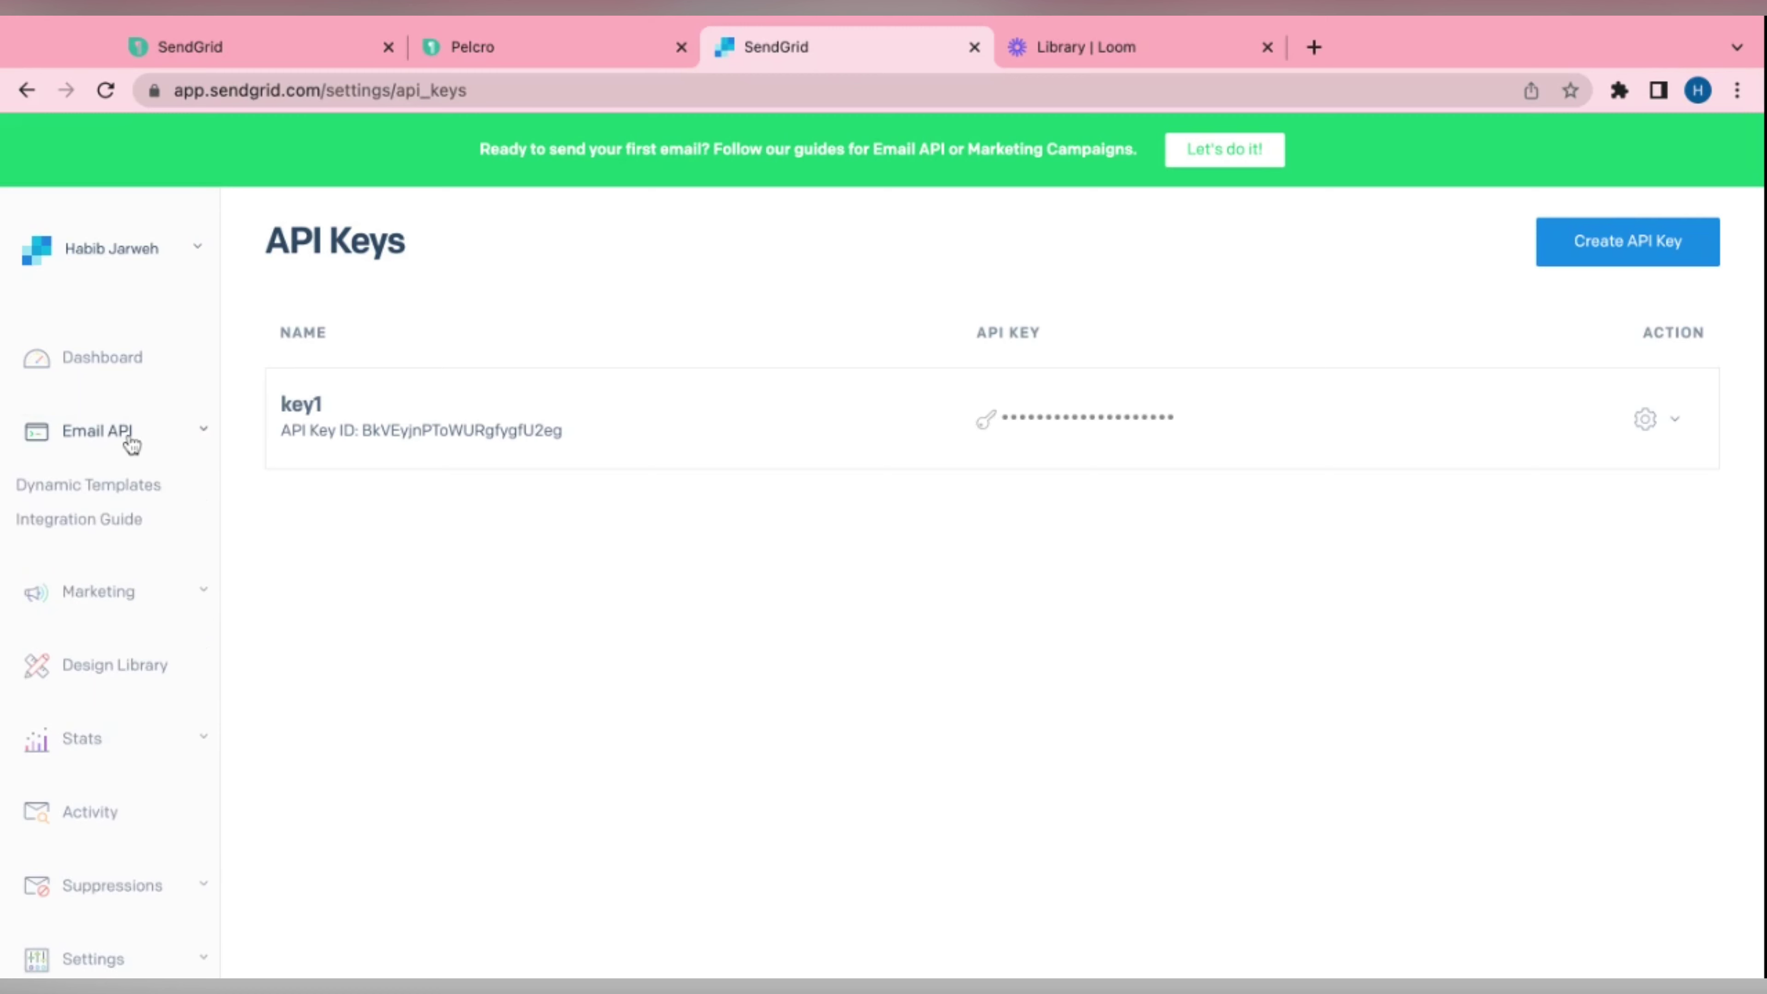
pyautogui.click(148, 492)
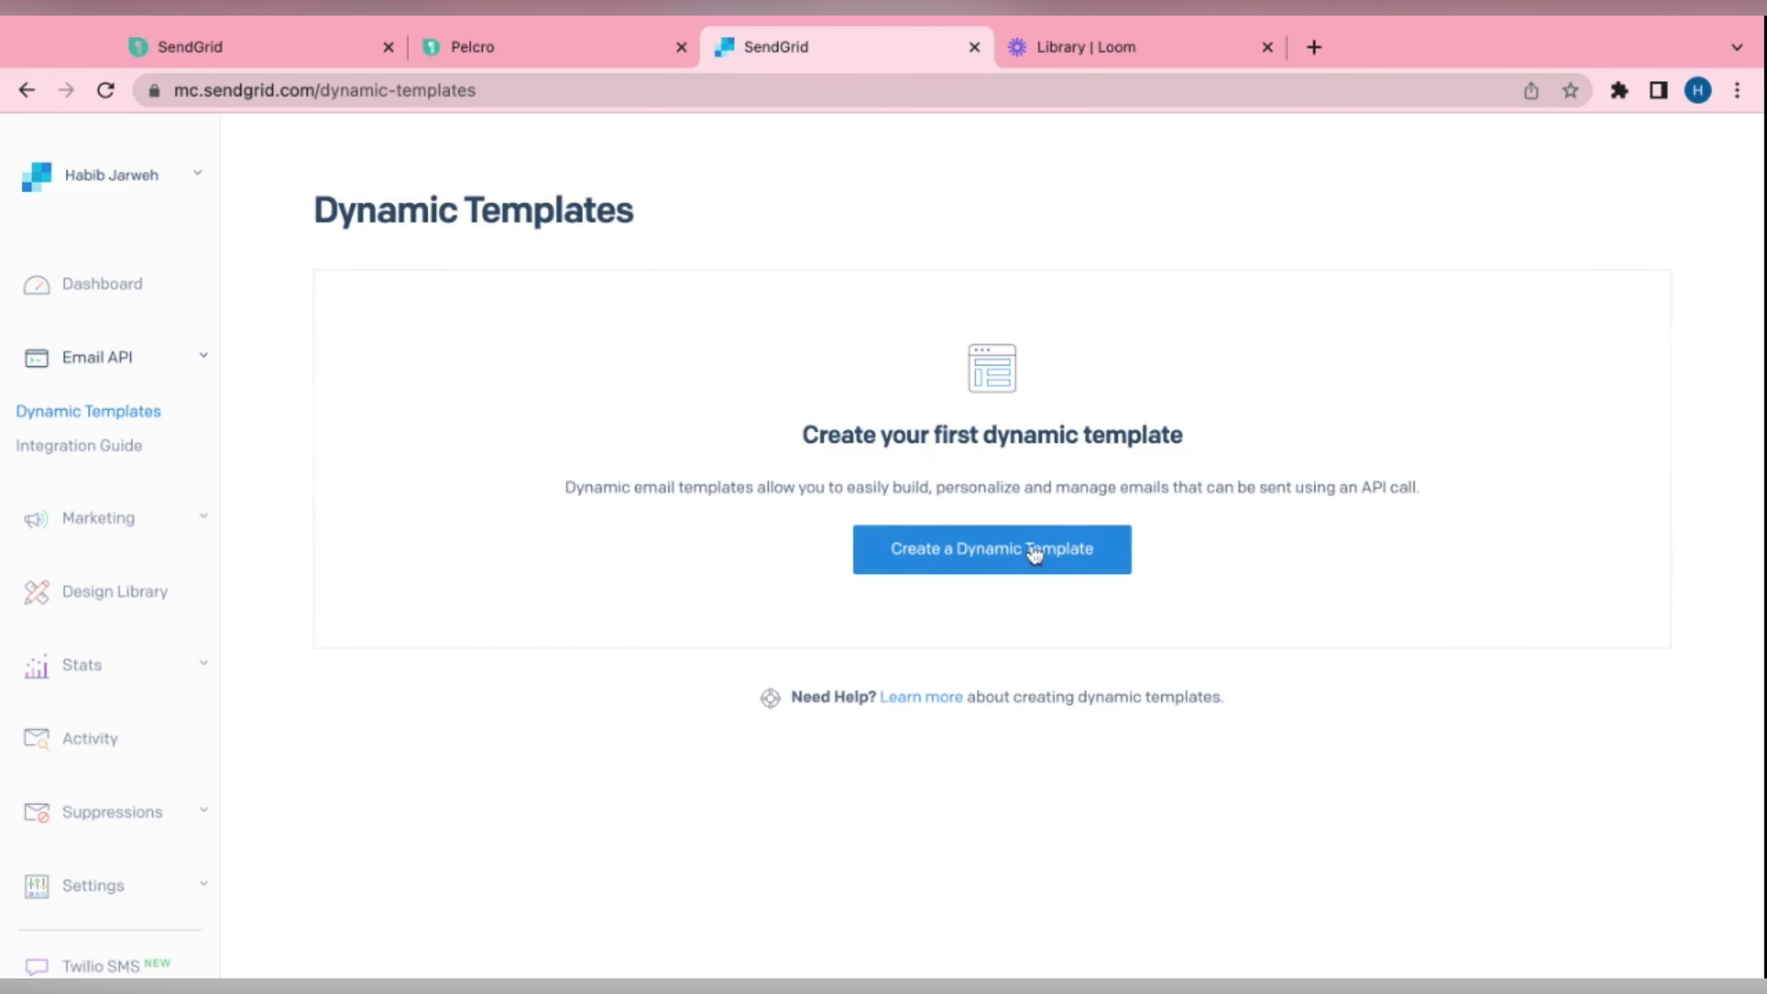
pyautogui.click(1007, 554)
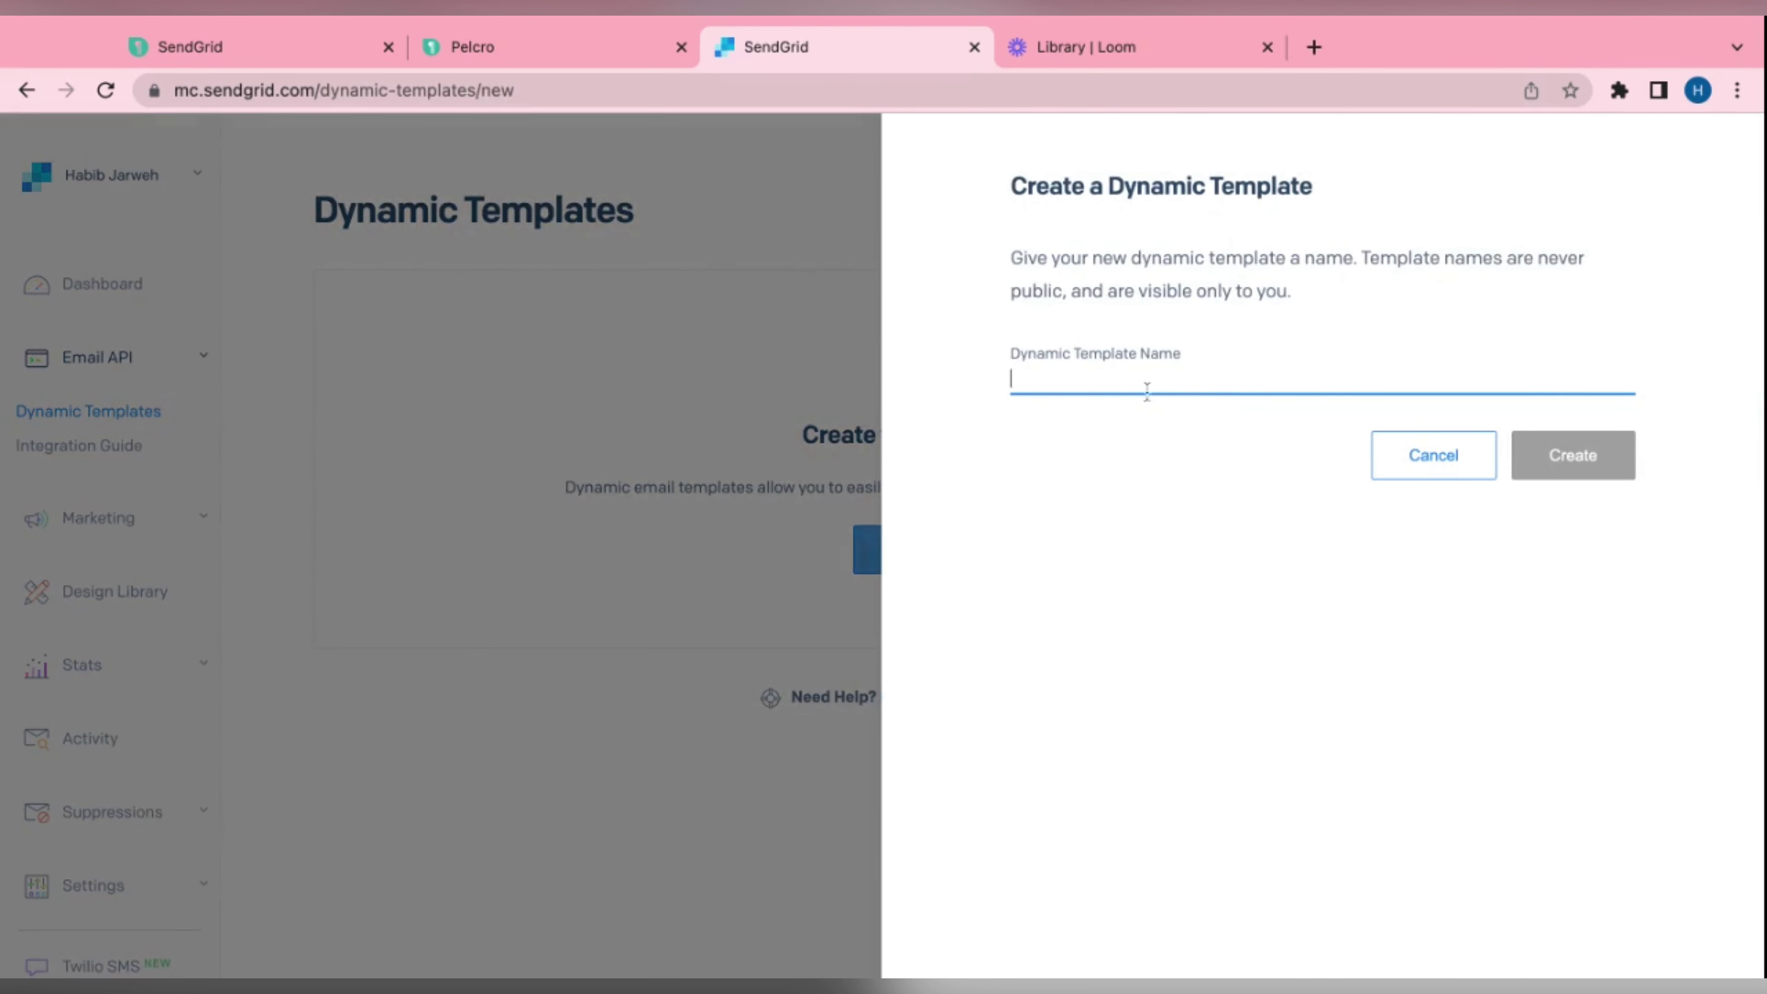
pyautogui.write('template1')
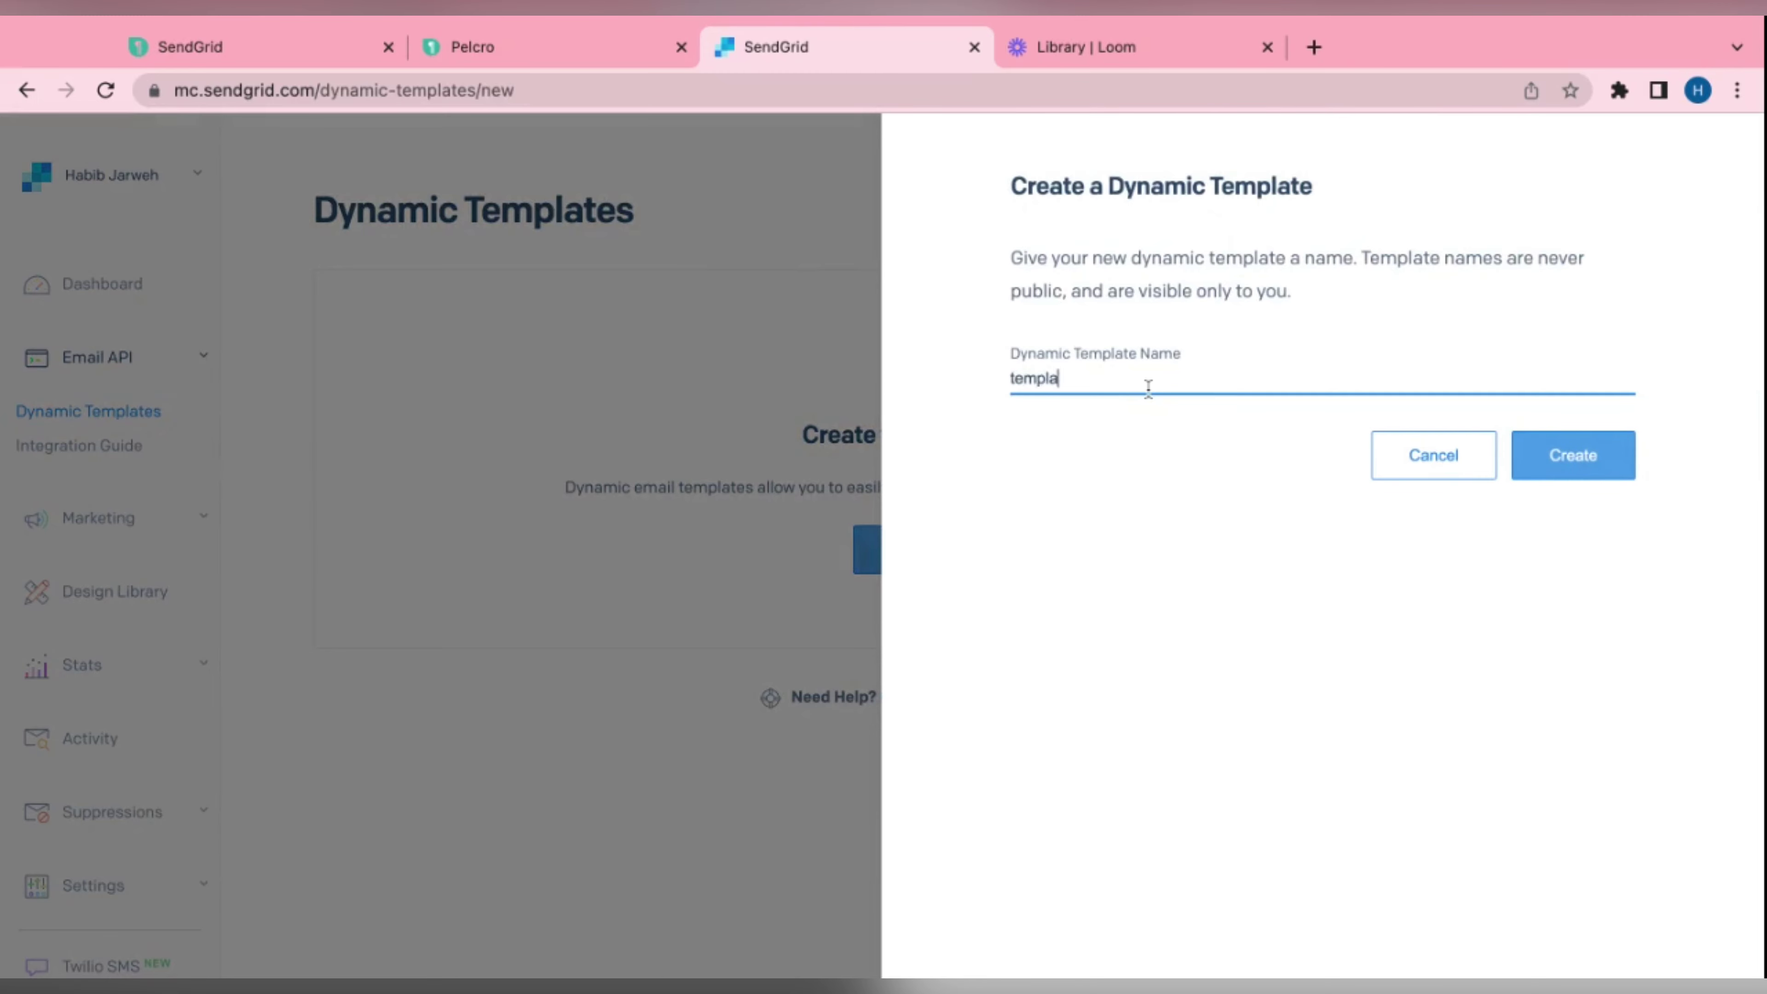
pyautogui.click(1521, 451)
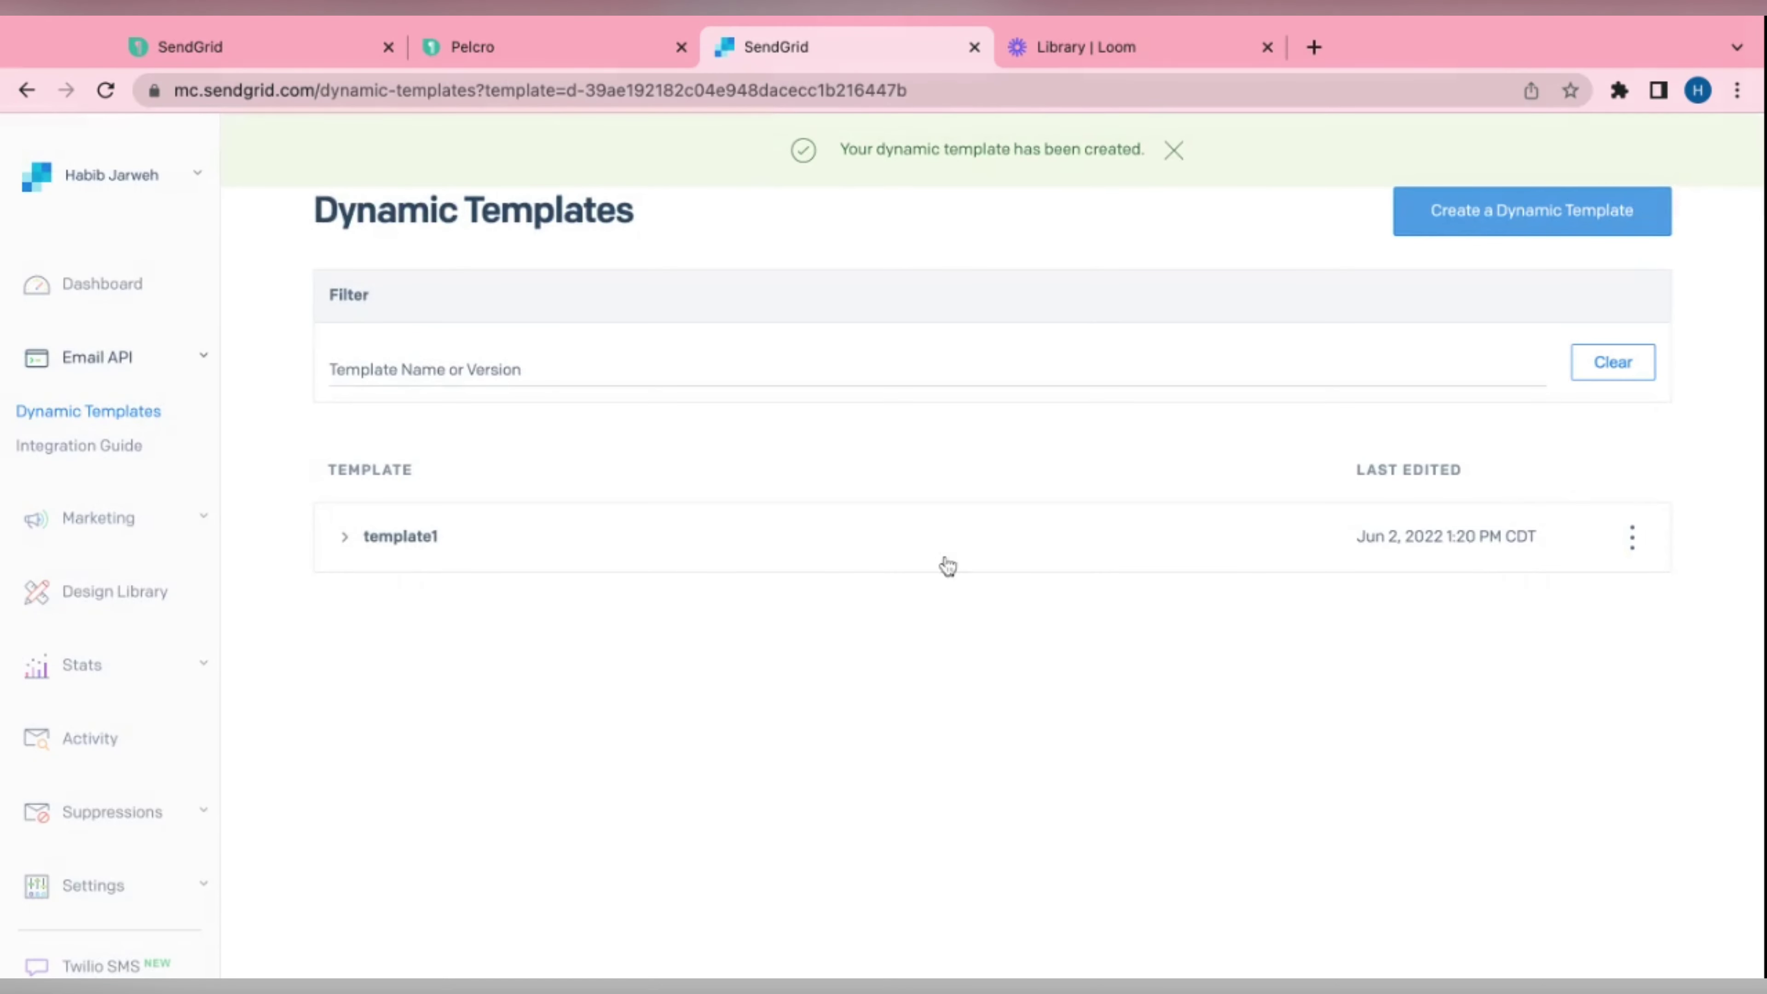
# Add a blank version to template1 using the Design Editor
pyautogui.click(345, 537)
pyautogui.scroll(-2, 609, 611)
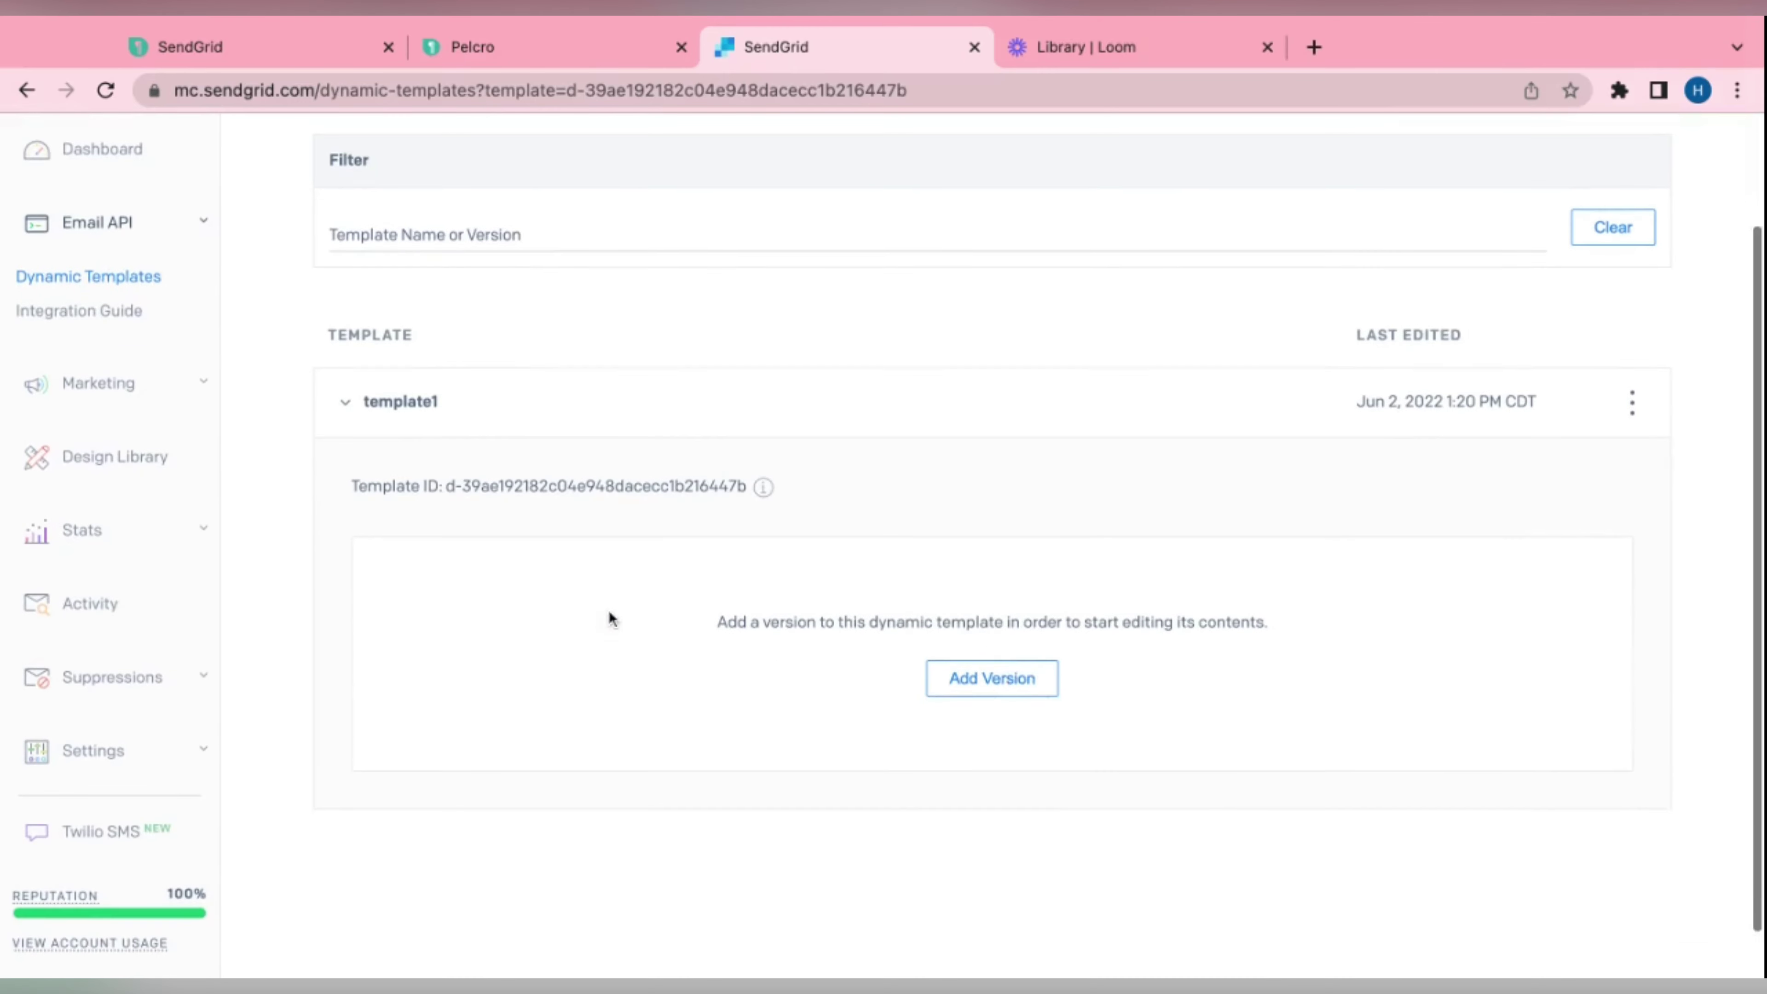
pyautogui.click(1008, 676)
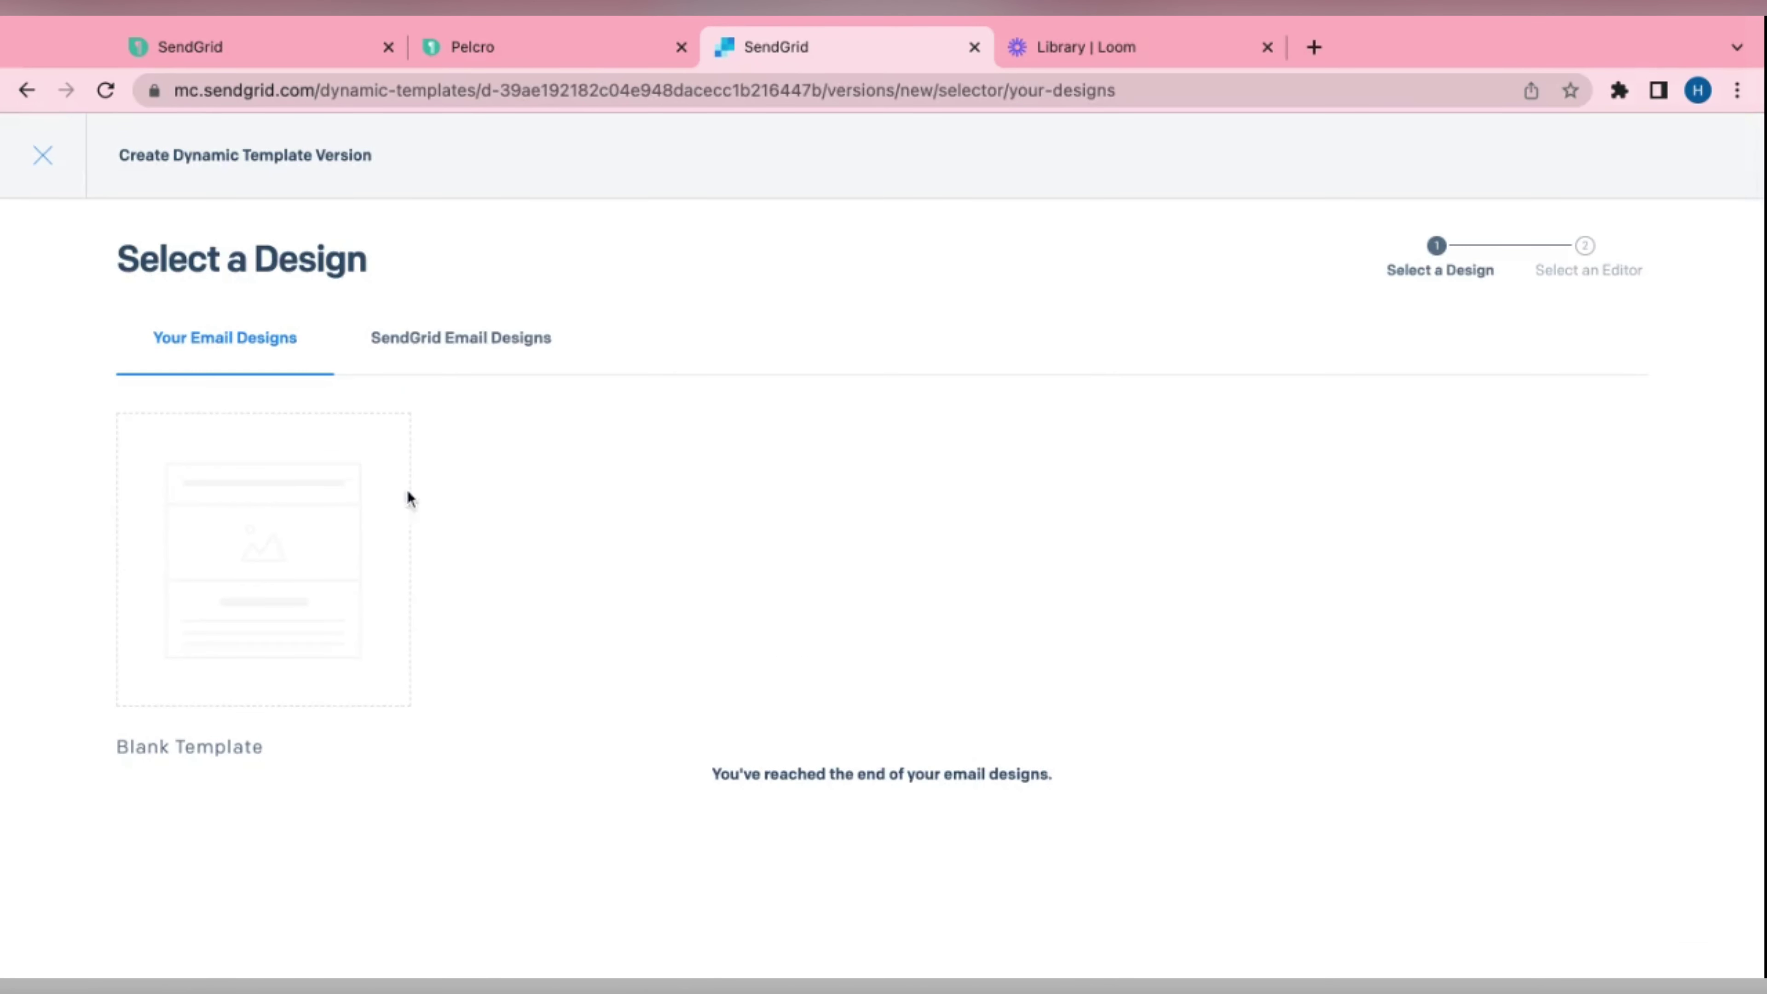
pyautogui.moveTo(243, 612)
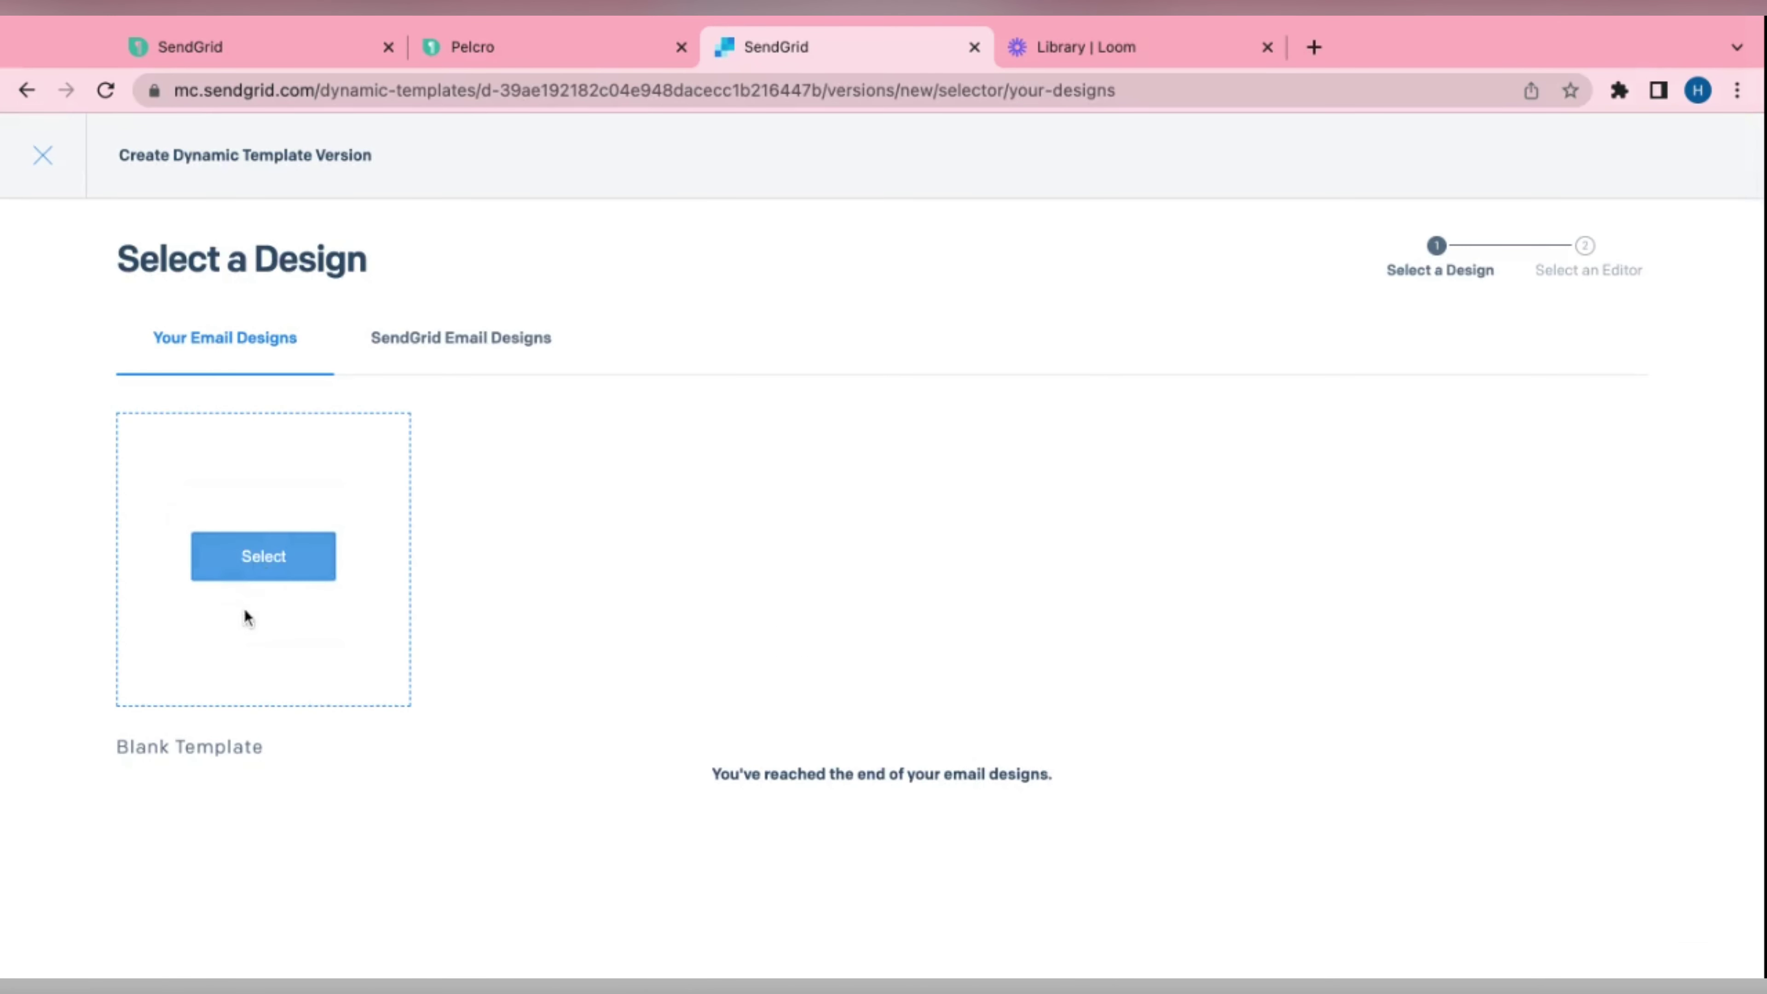
pyautogui.click(272, 565)
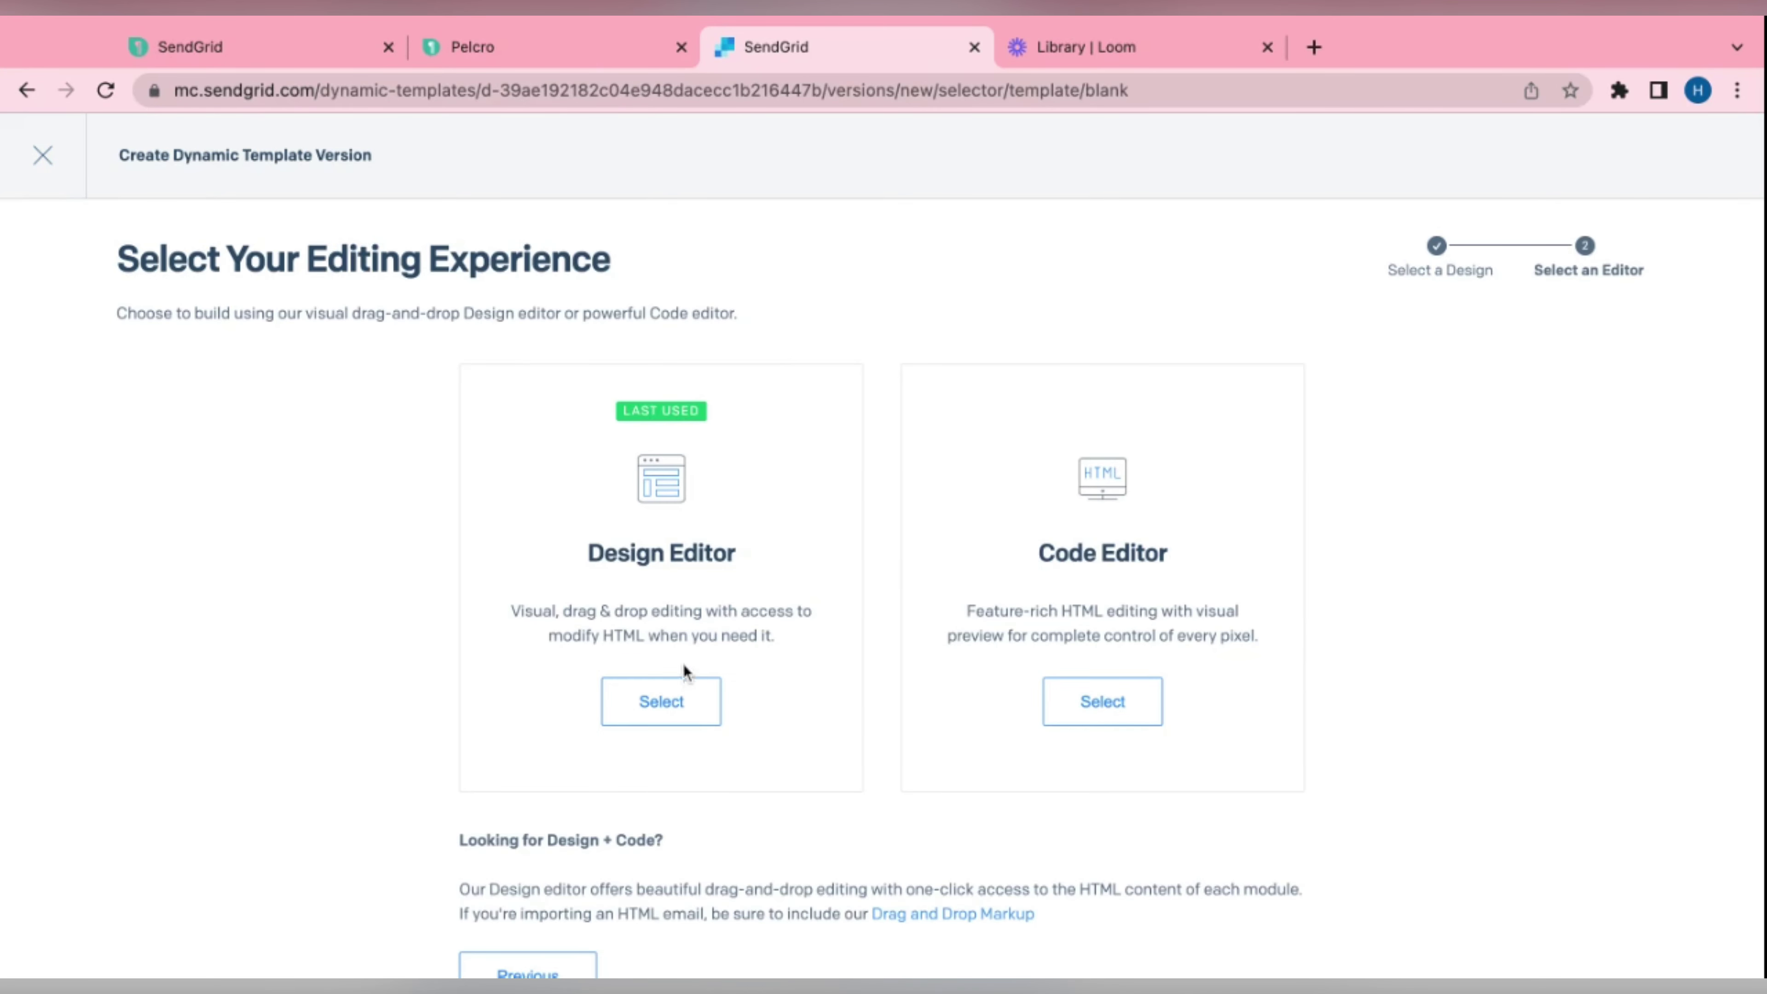
pyautogui.click(675, 707)
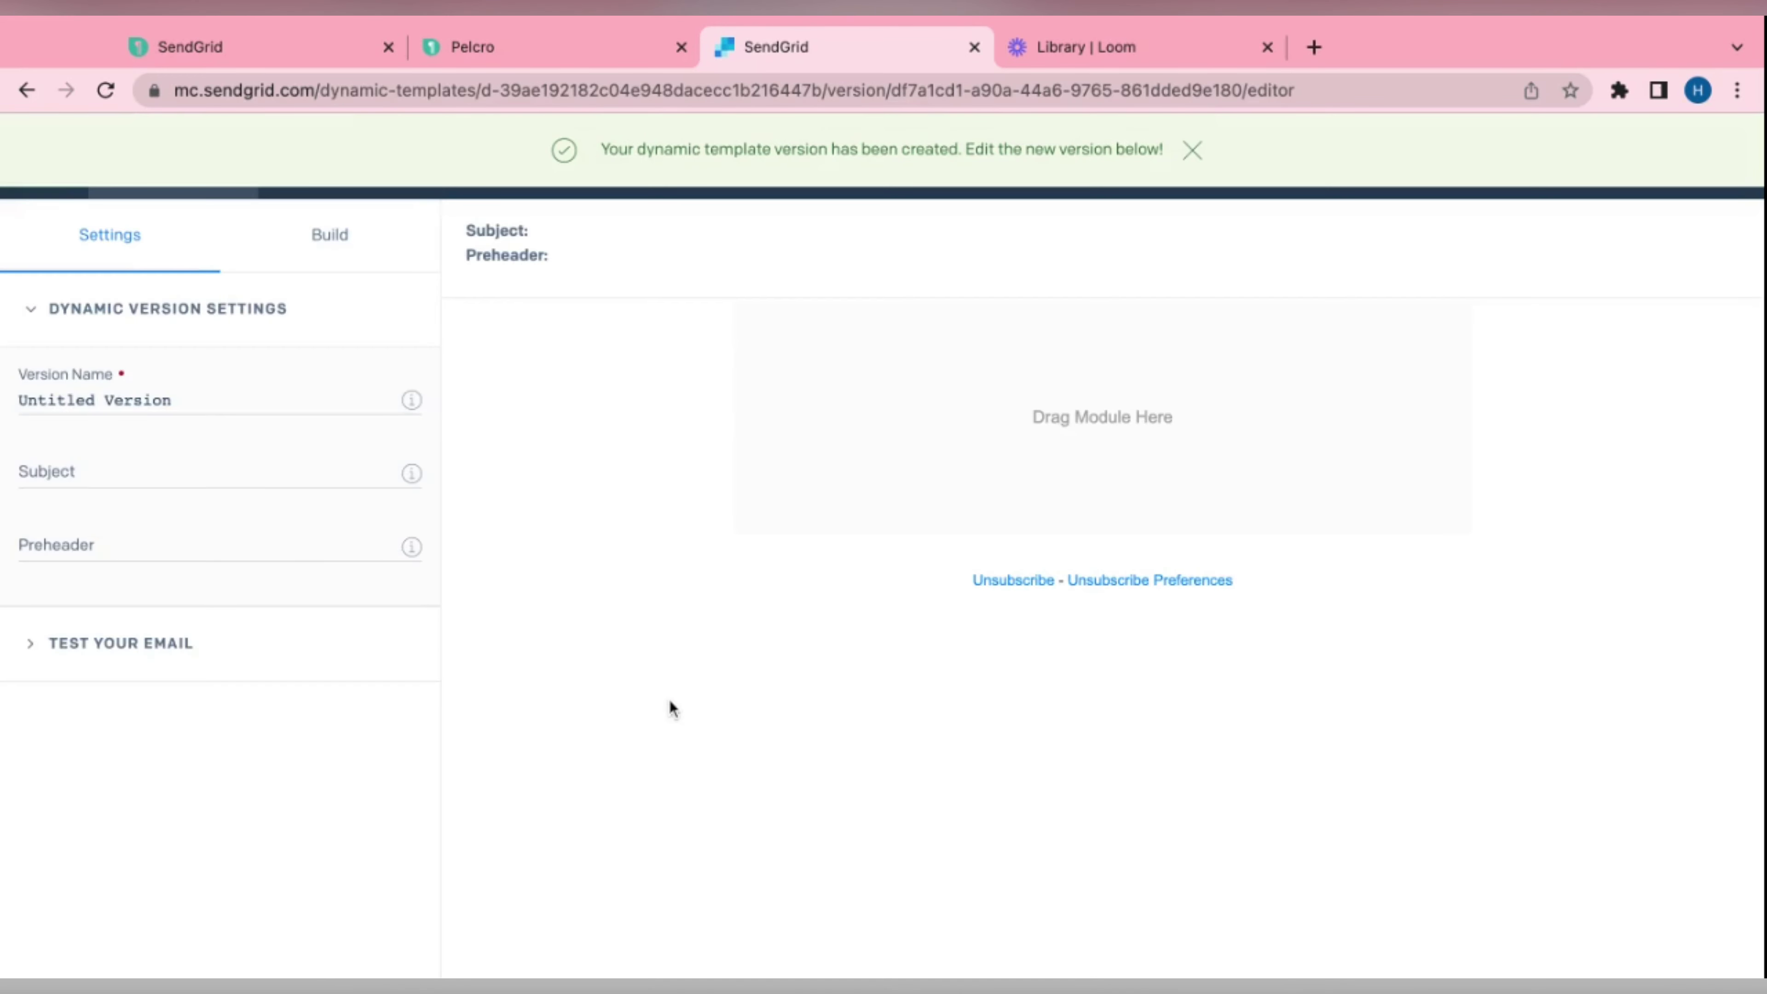
# Add a text block reading 'Welcome Customer!' to the version, save it, and go back to Dynamic Templates
pyautogui.click(331, 252)
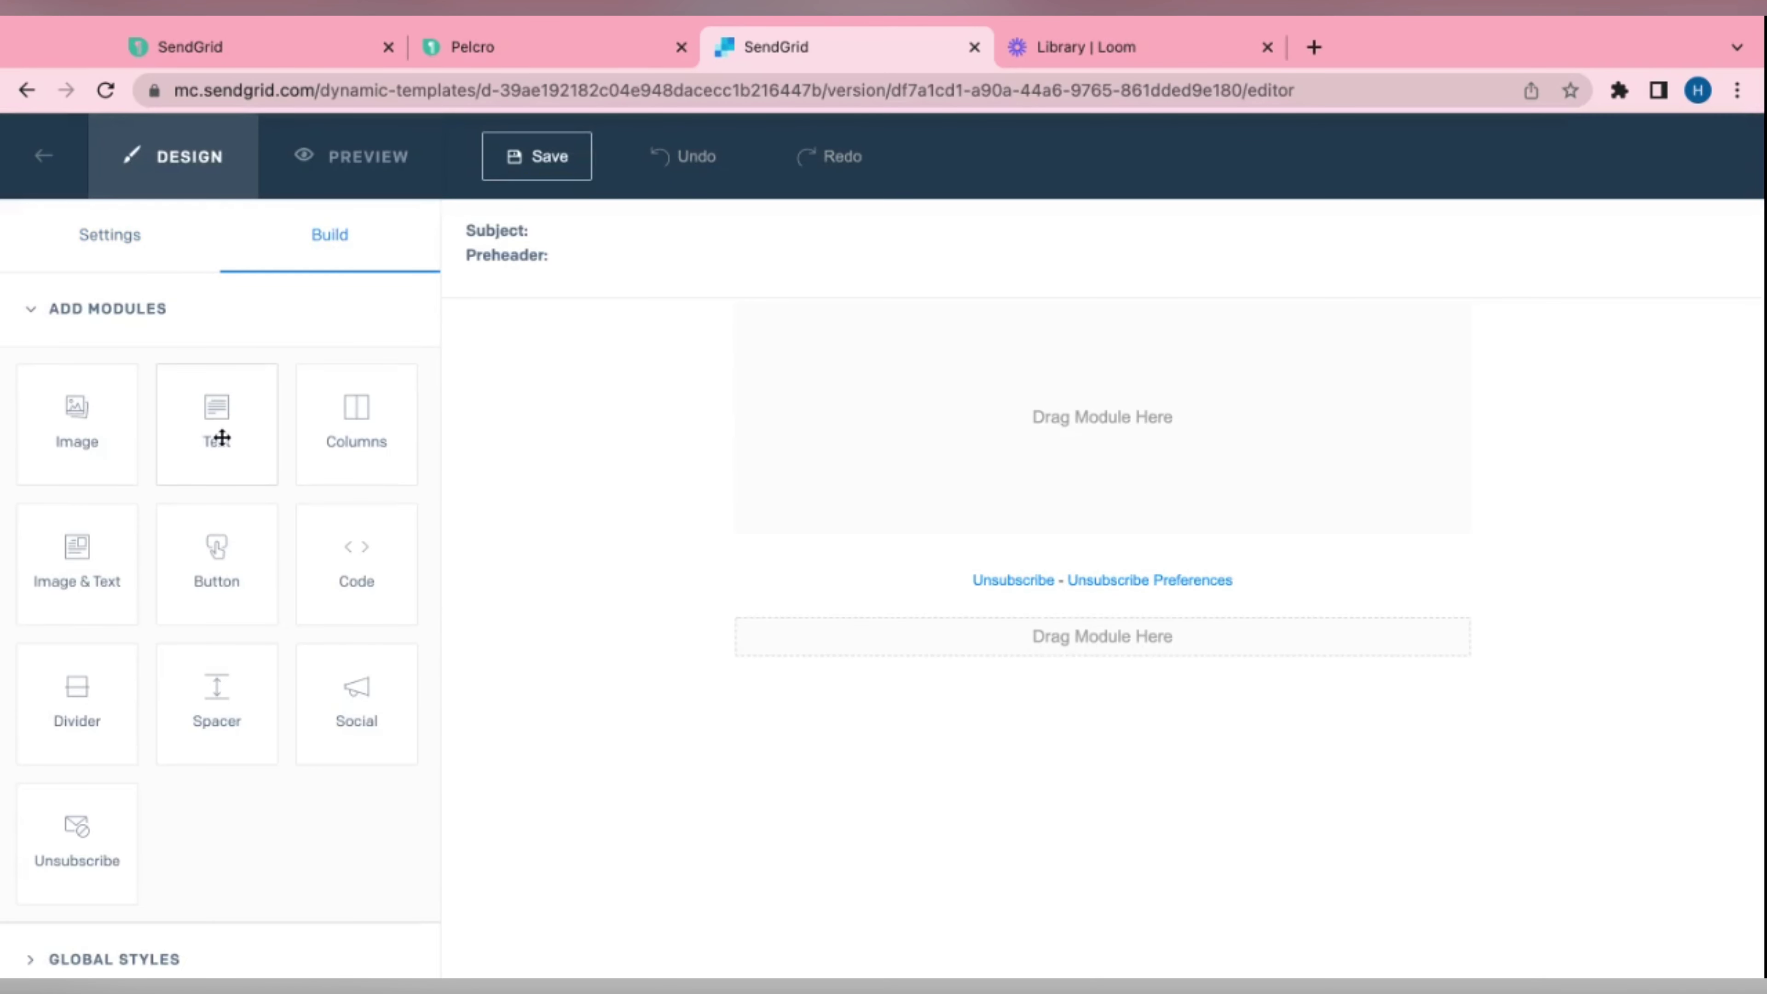
pyautogui.moveTo(221, 437); pyautogui.dragTo(936, 376)
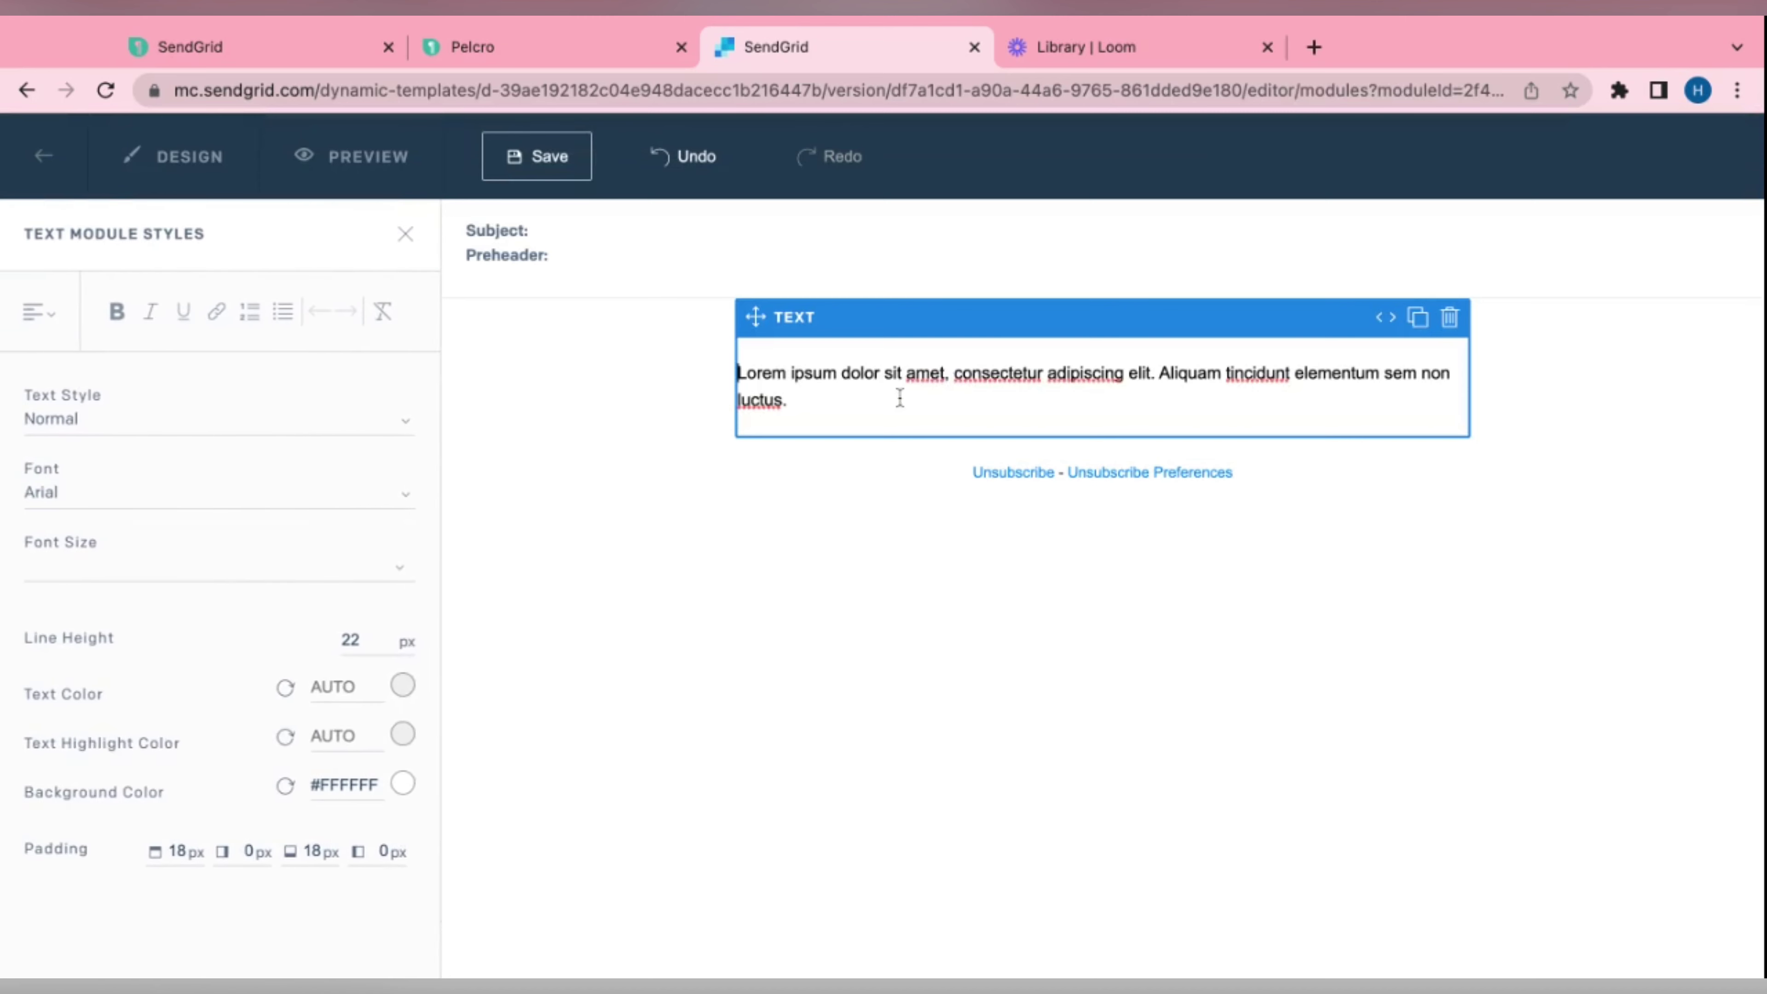
pyautogui.tripleClick(828, 405)
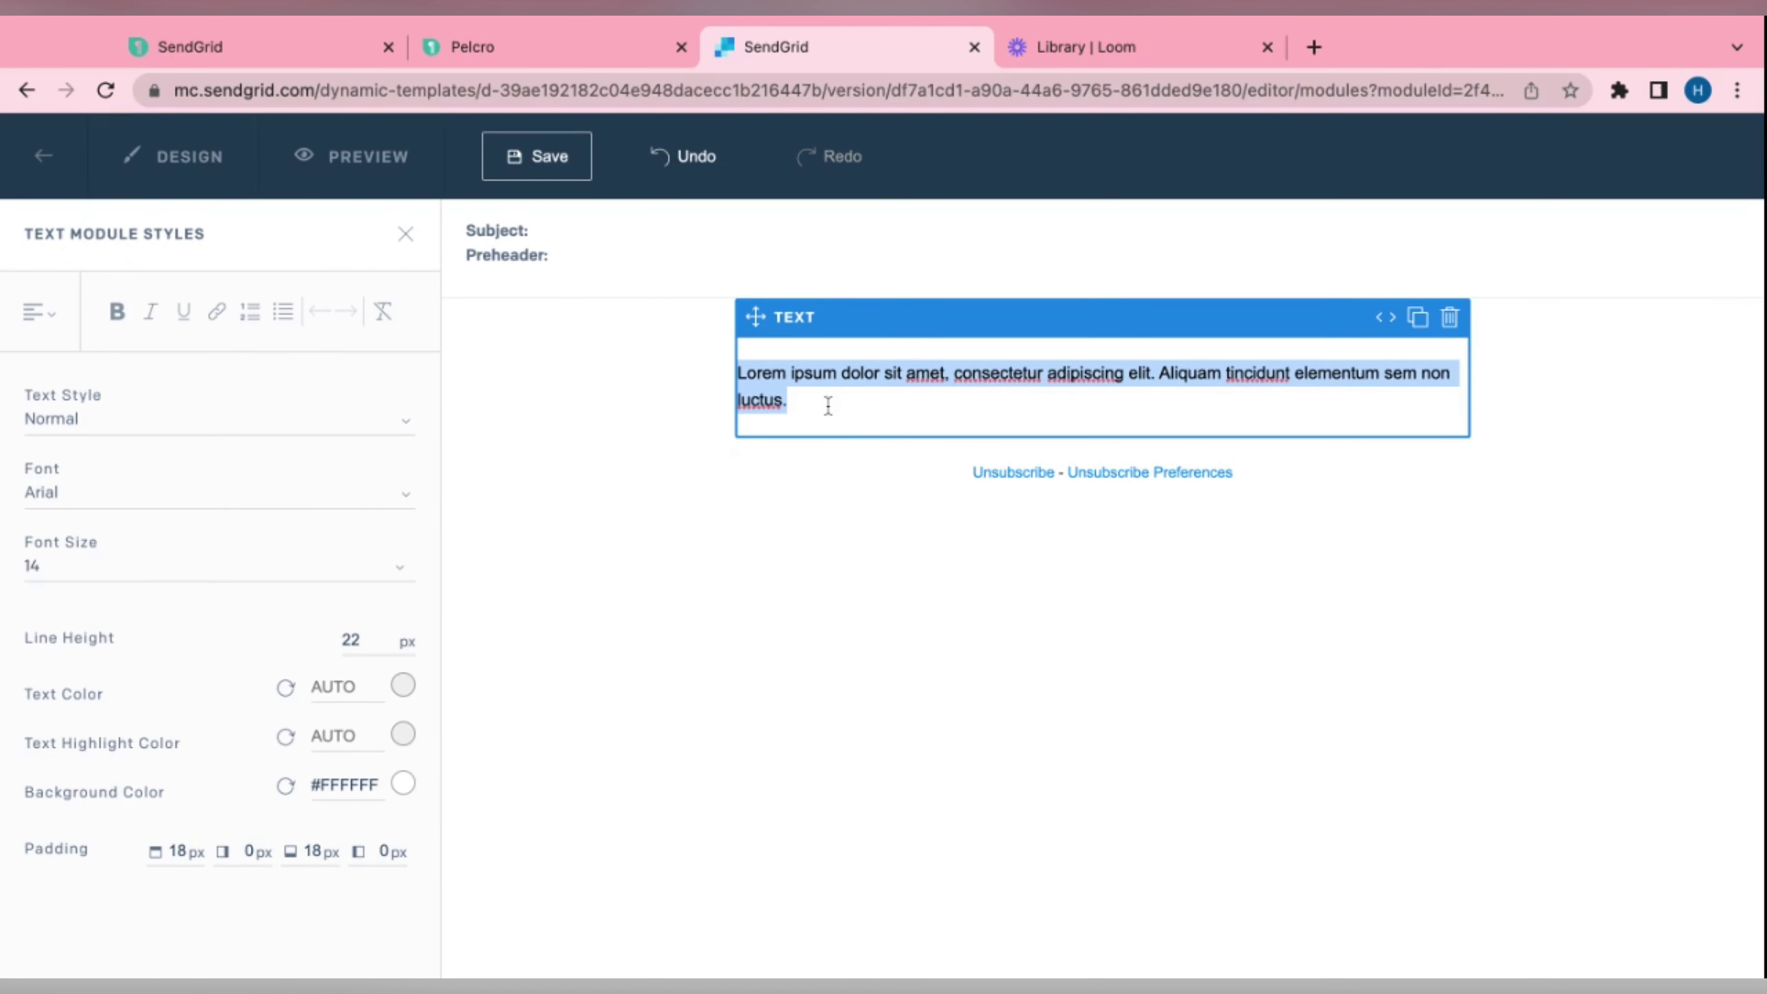
pyautogui.write('Welcome')
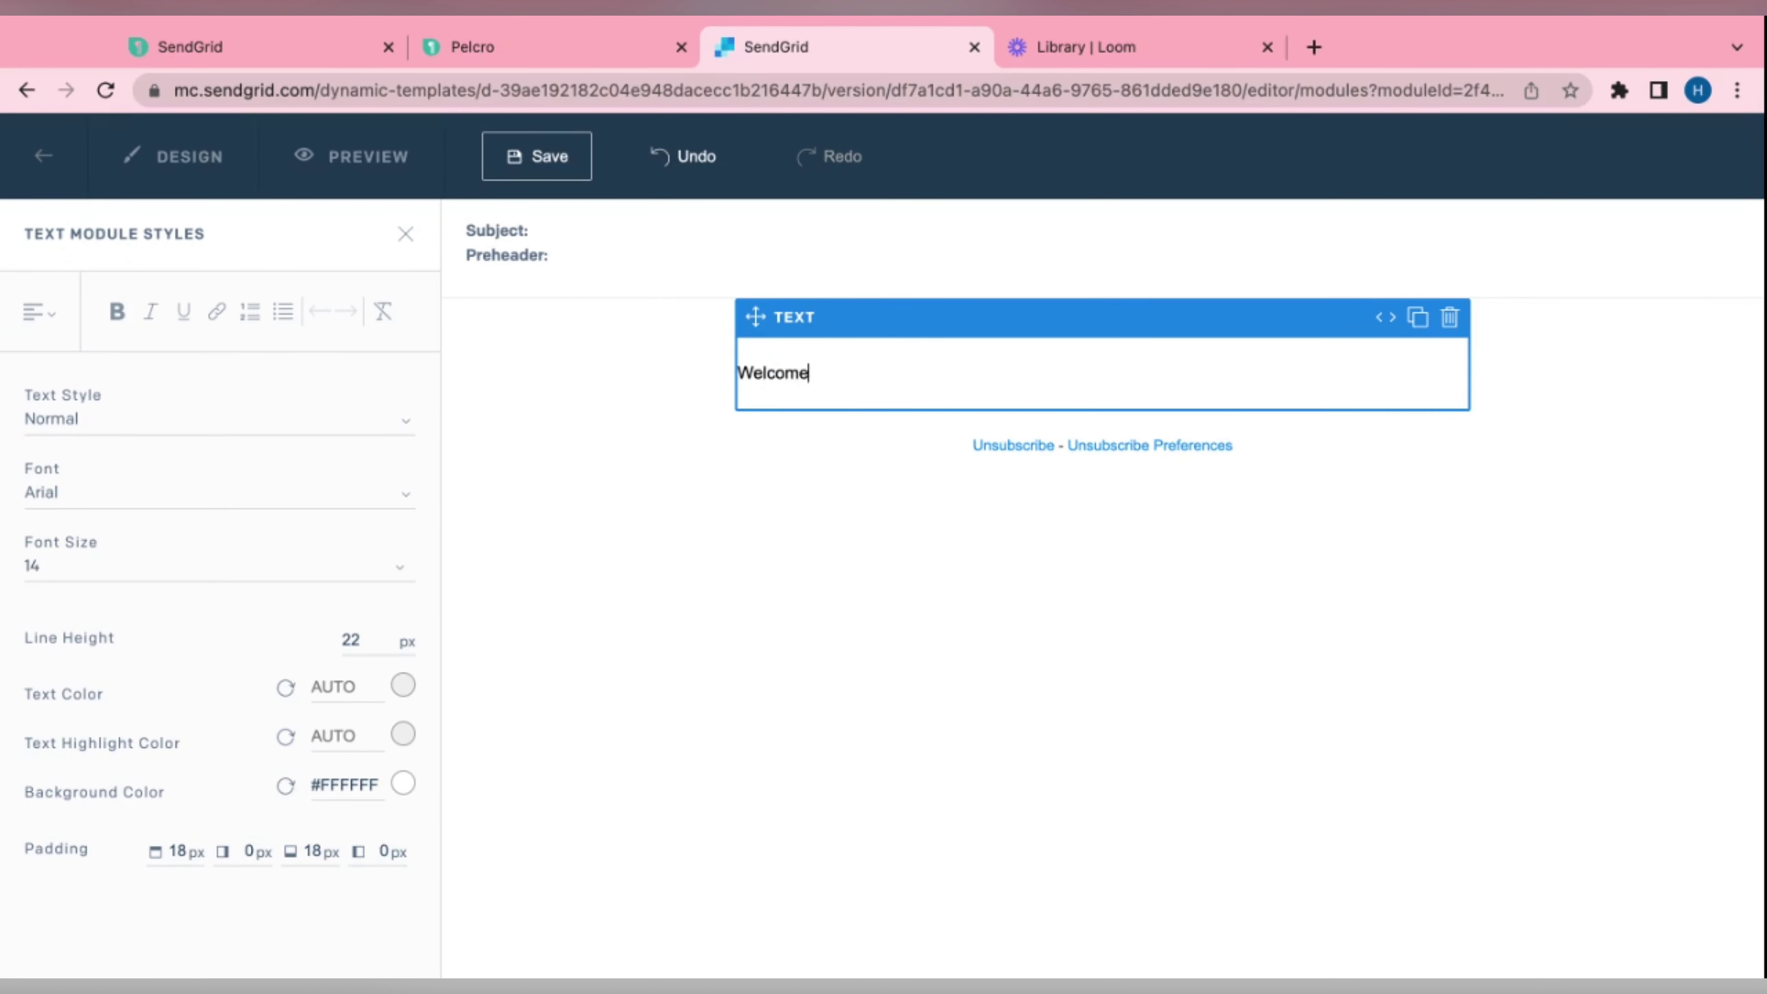
pyautogui.write(' Customer!')
pyautogui.click(689, 570)
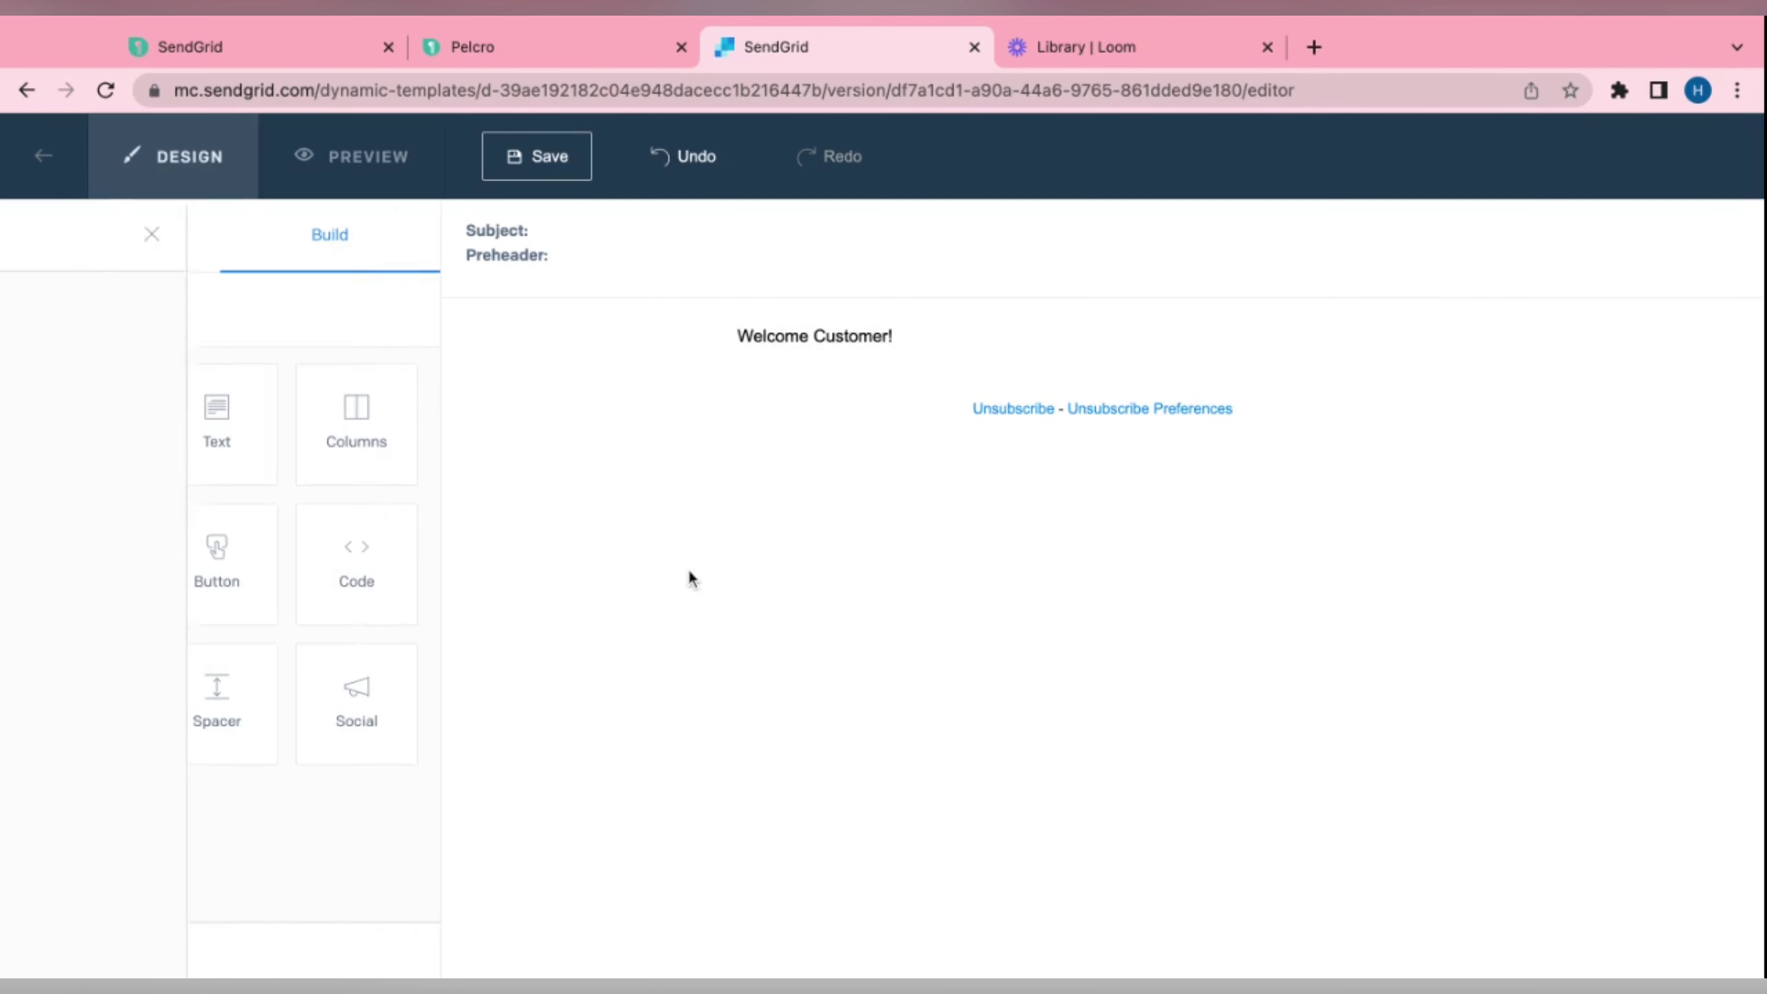
pyautogui.click(524, 166)
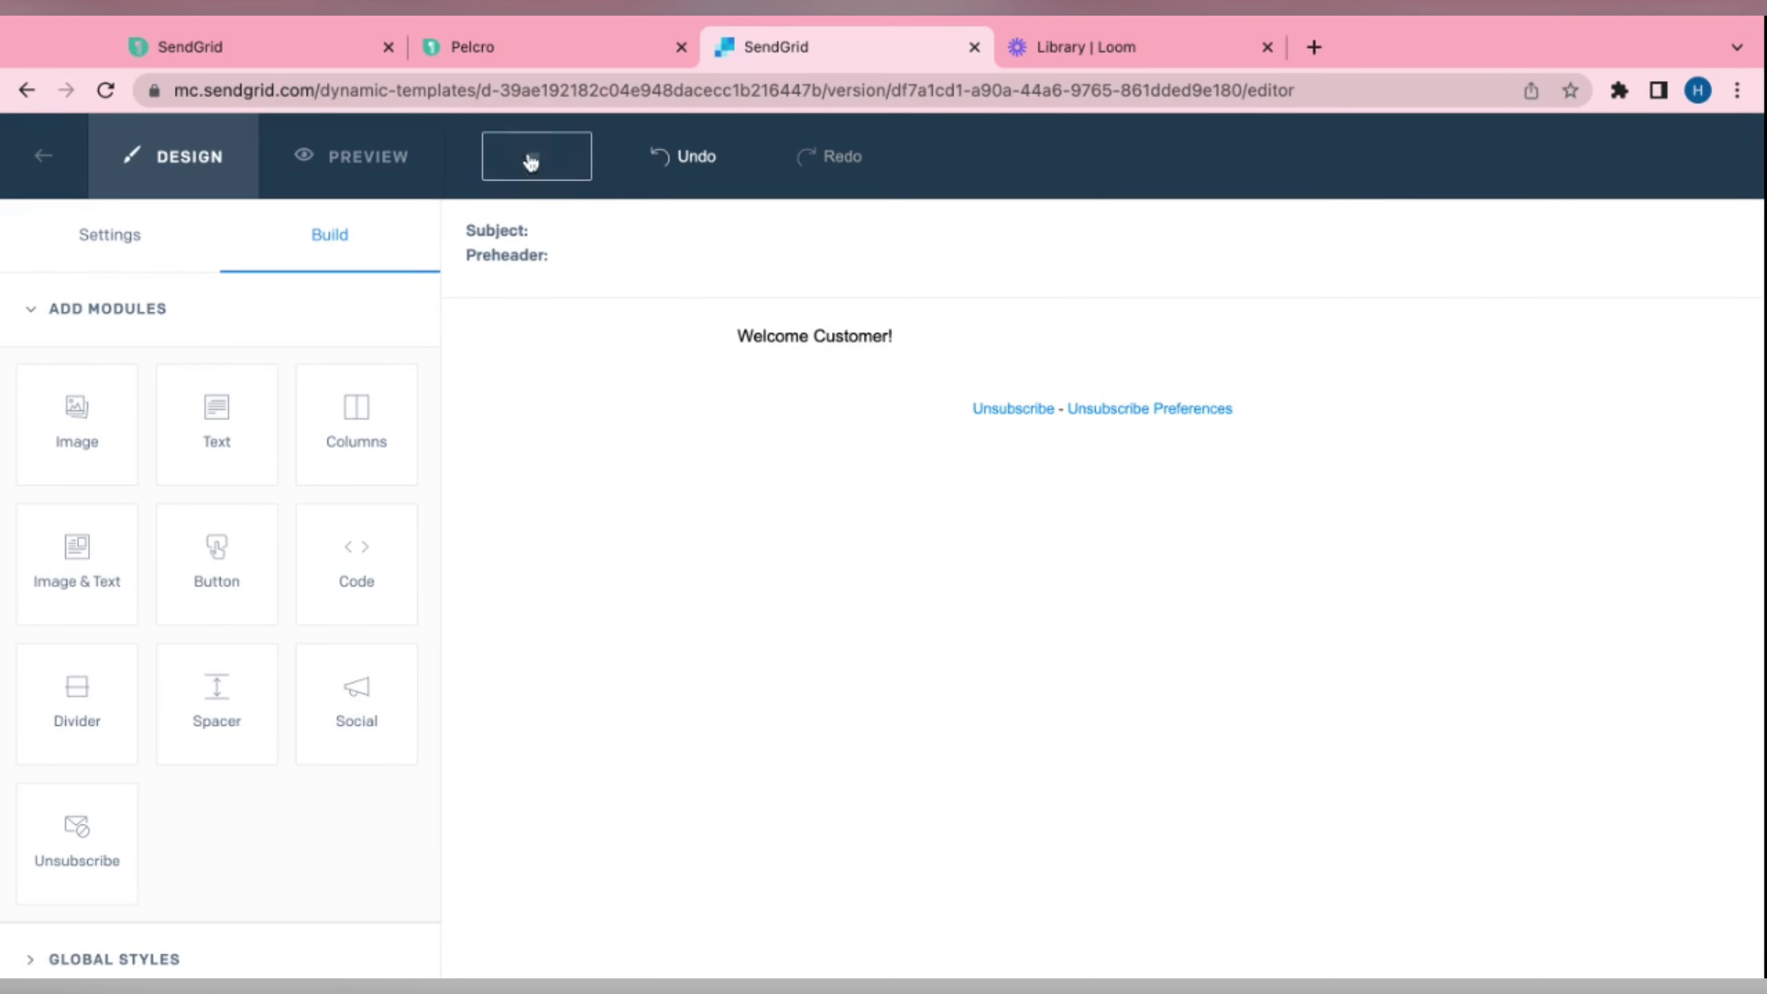
pyautogui.click(551, 163)
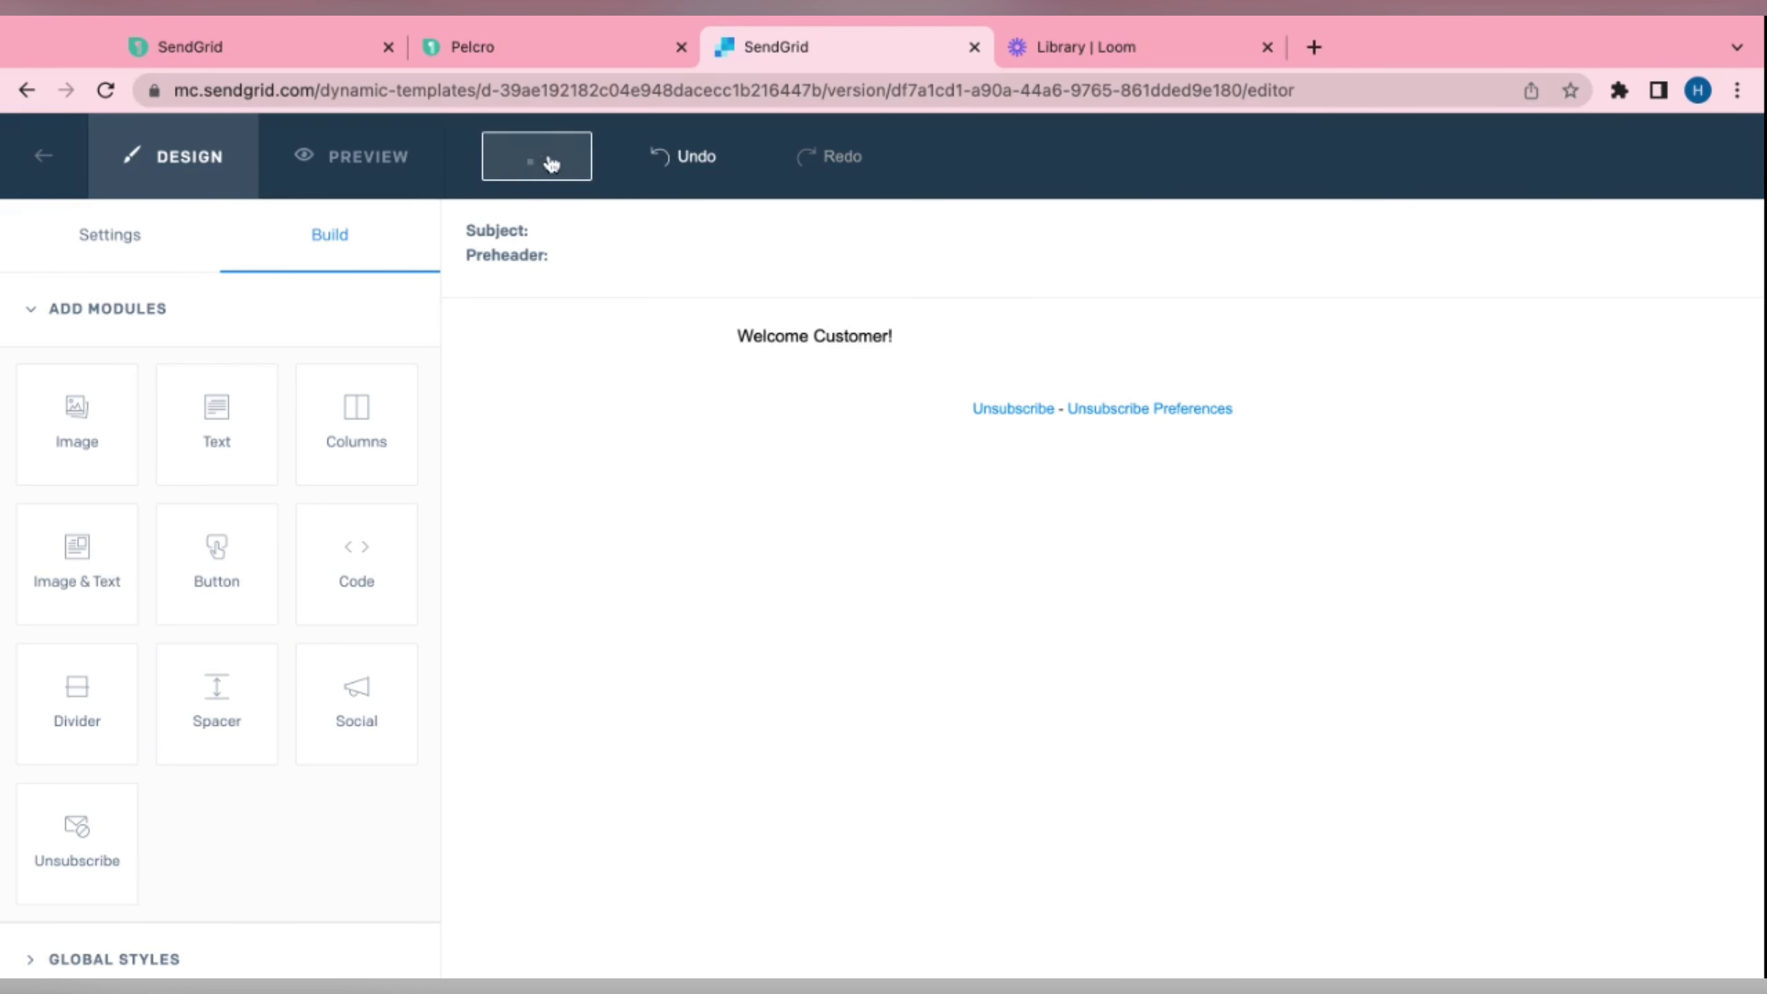
pyautogui.click(43, 157)
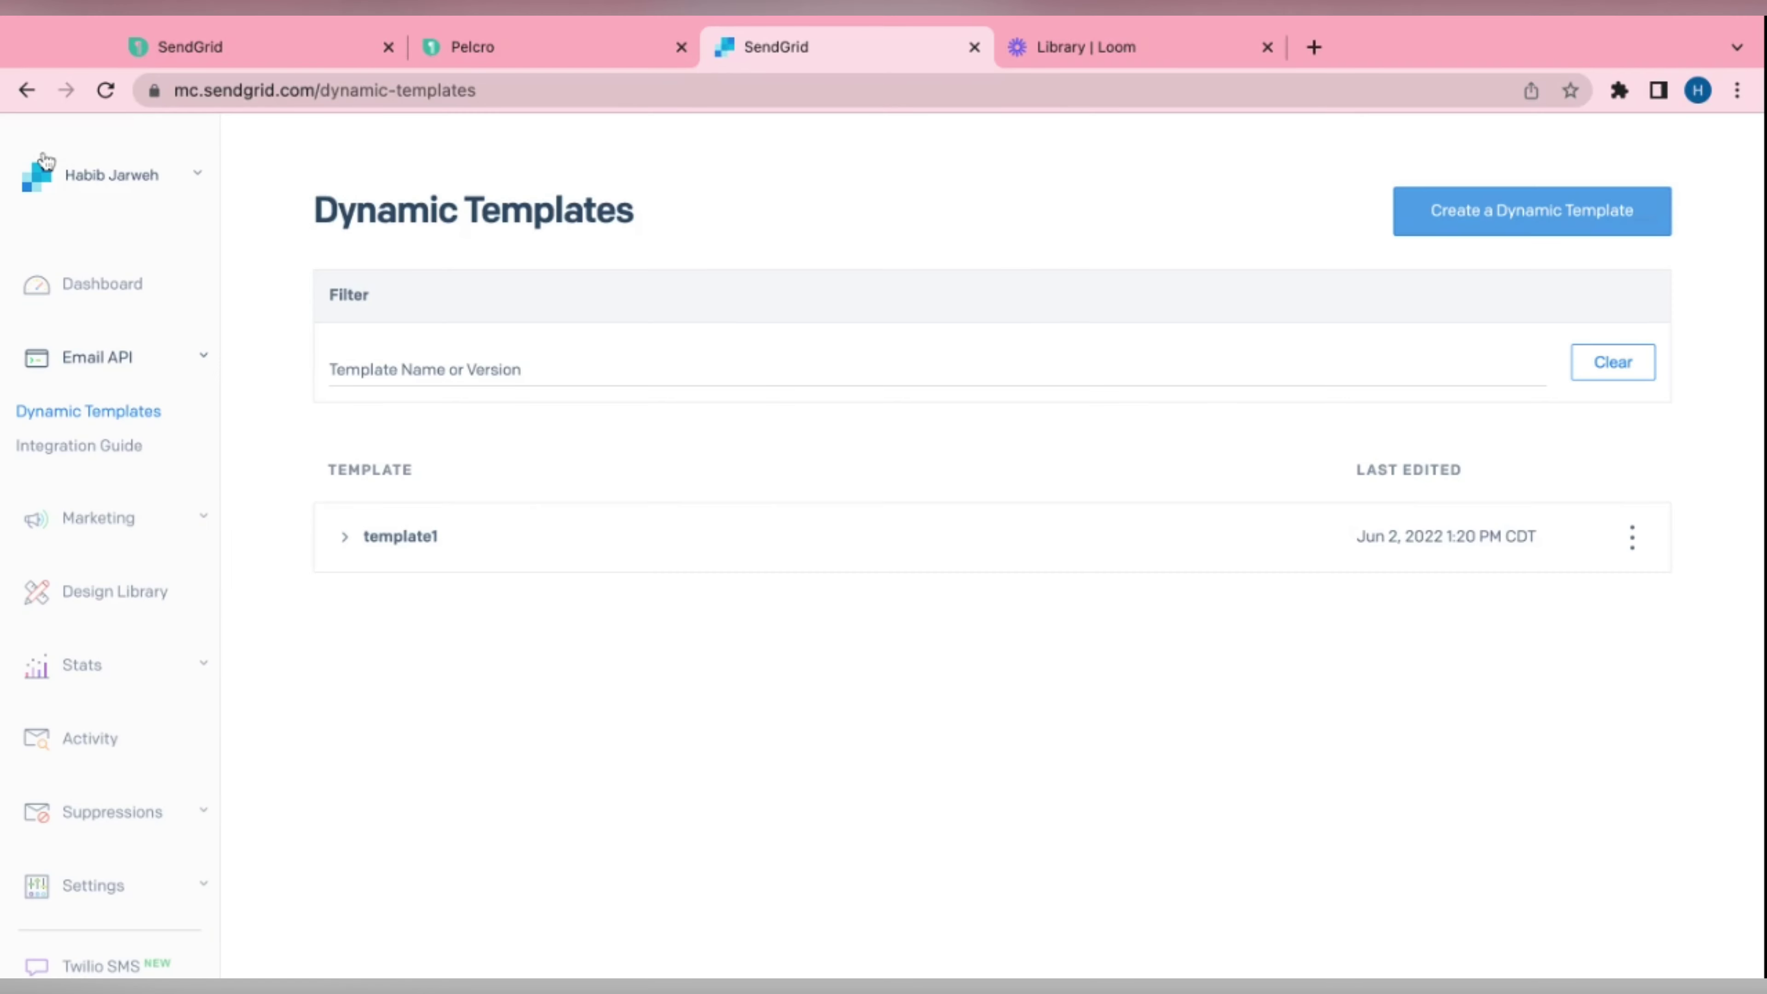
# Expand template1 and select its Template ID value for copying
pyautogui.click(355, 546)
pyautogui.scroll(-1, 480, 598)
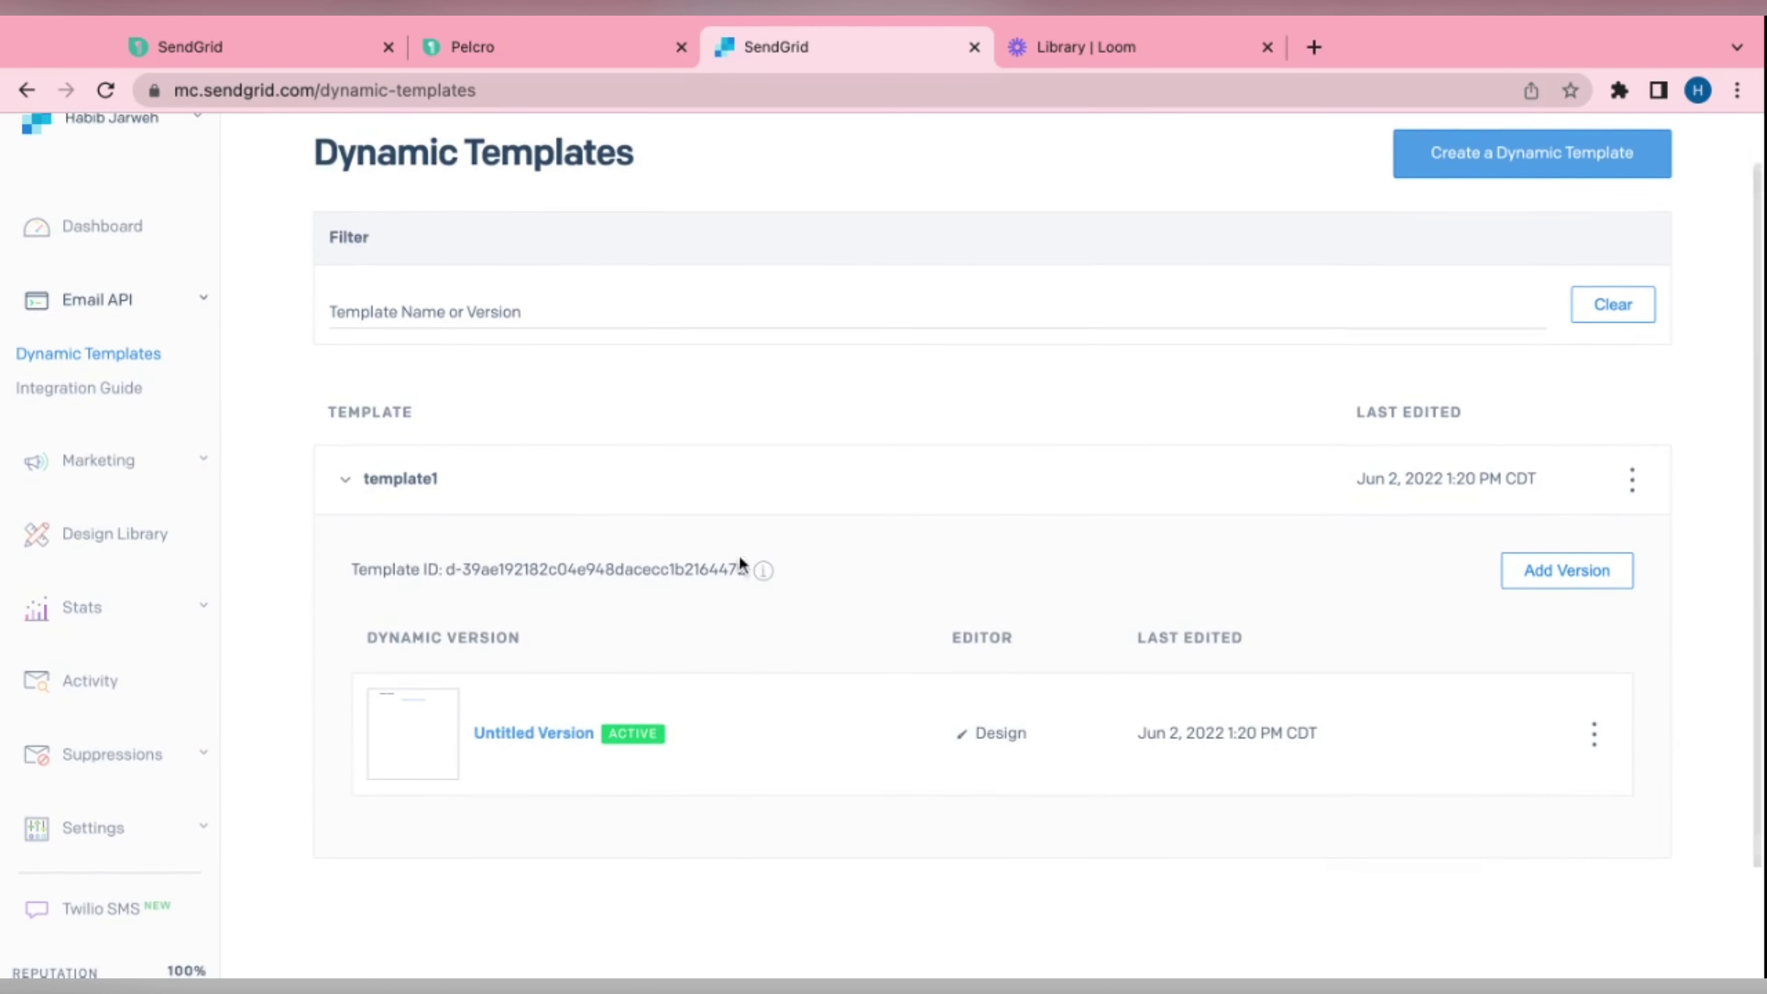
pyautogui.moveTo(756, 572)
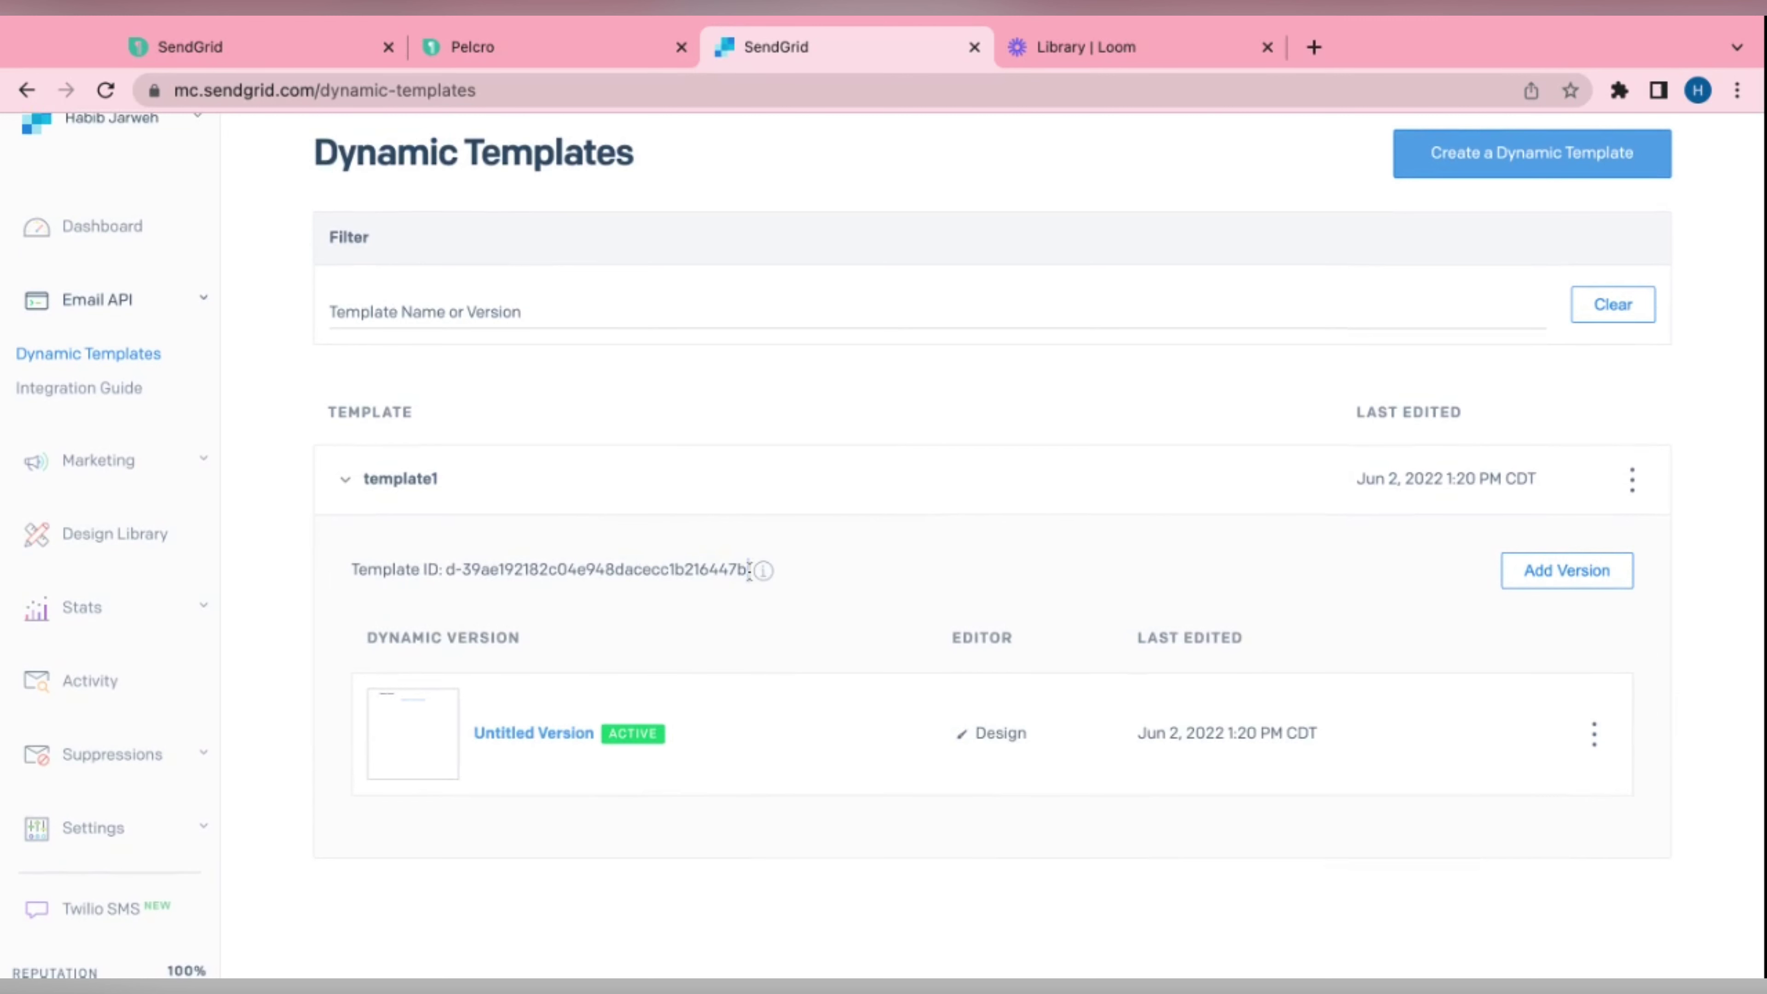
pyautogui.doubleClick(749, 570)
pyautogui.press('super+c')
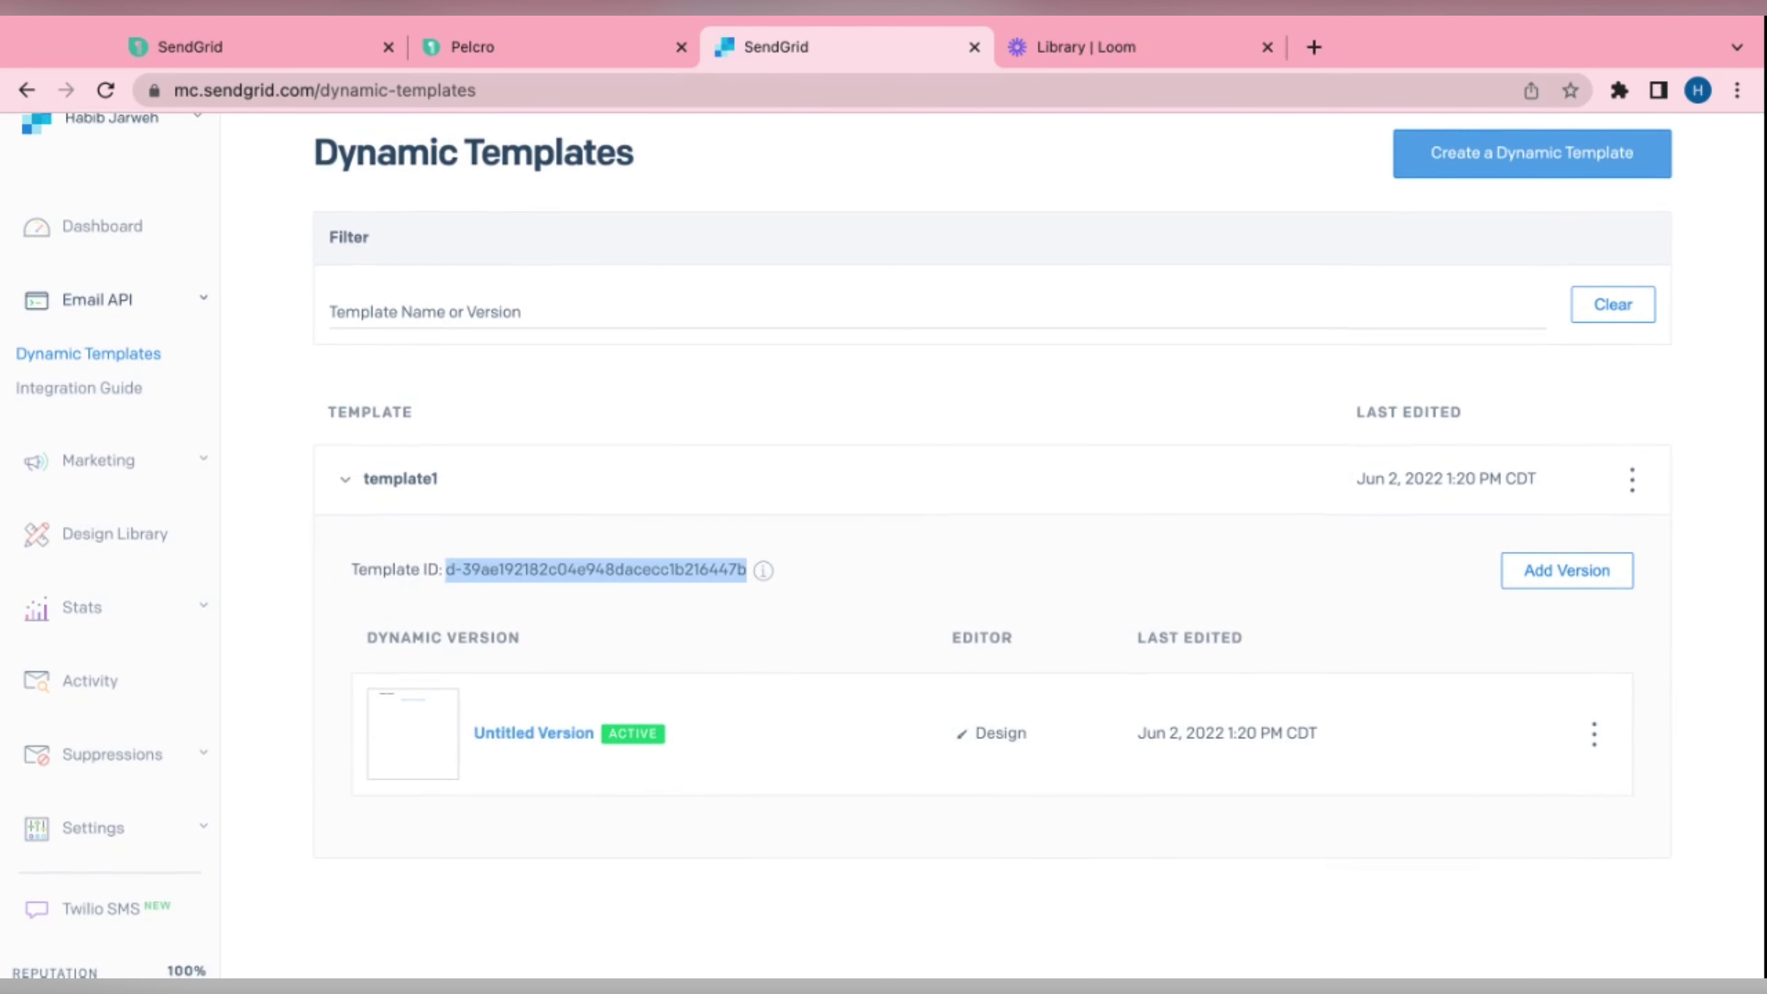
# Paste template1's ID into Customer created template ID and save with UPDATE SENDGRID
pyautogui.click(548, 48)
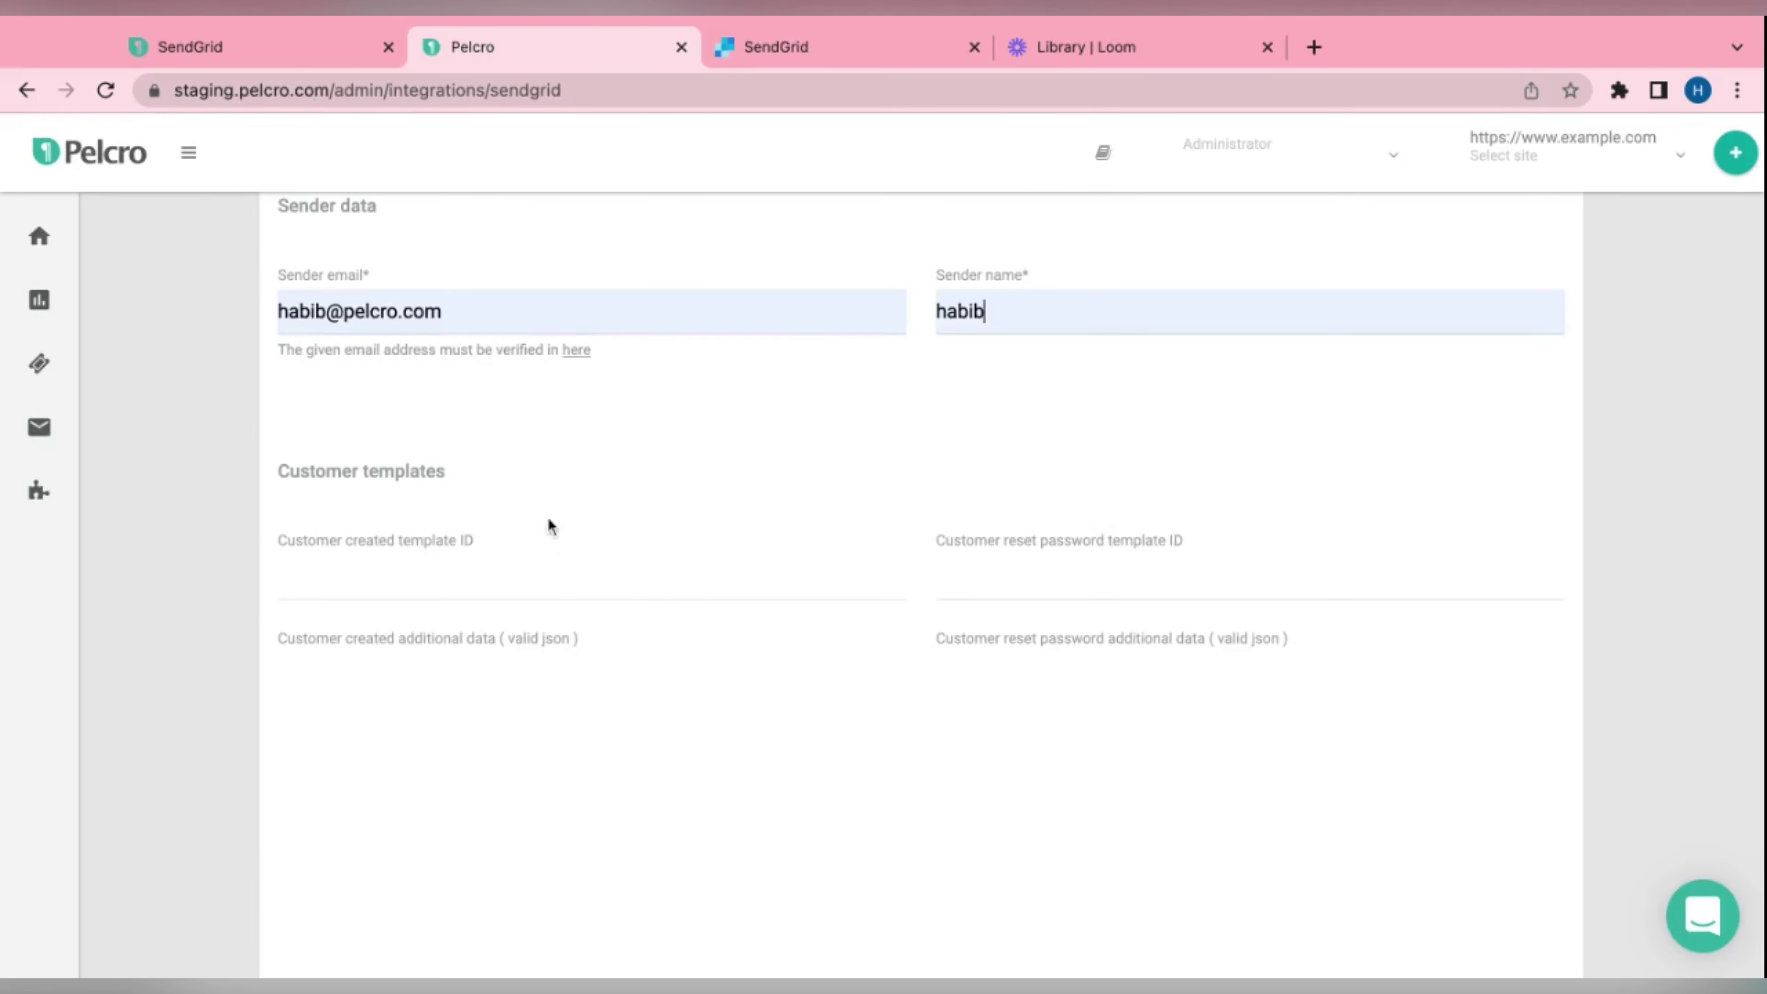
pyautogui.scroll(-1, 547, 521)
pyautogui.click(482, 544)
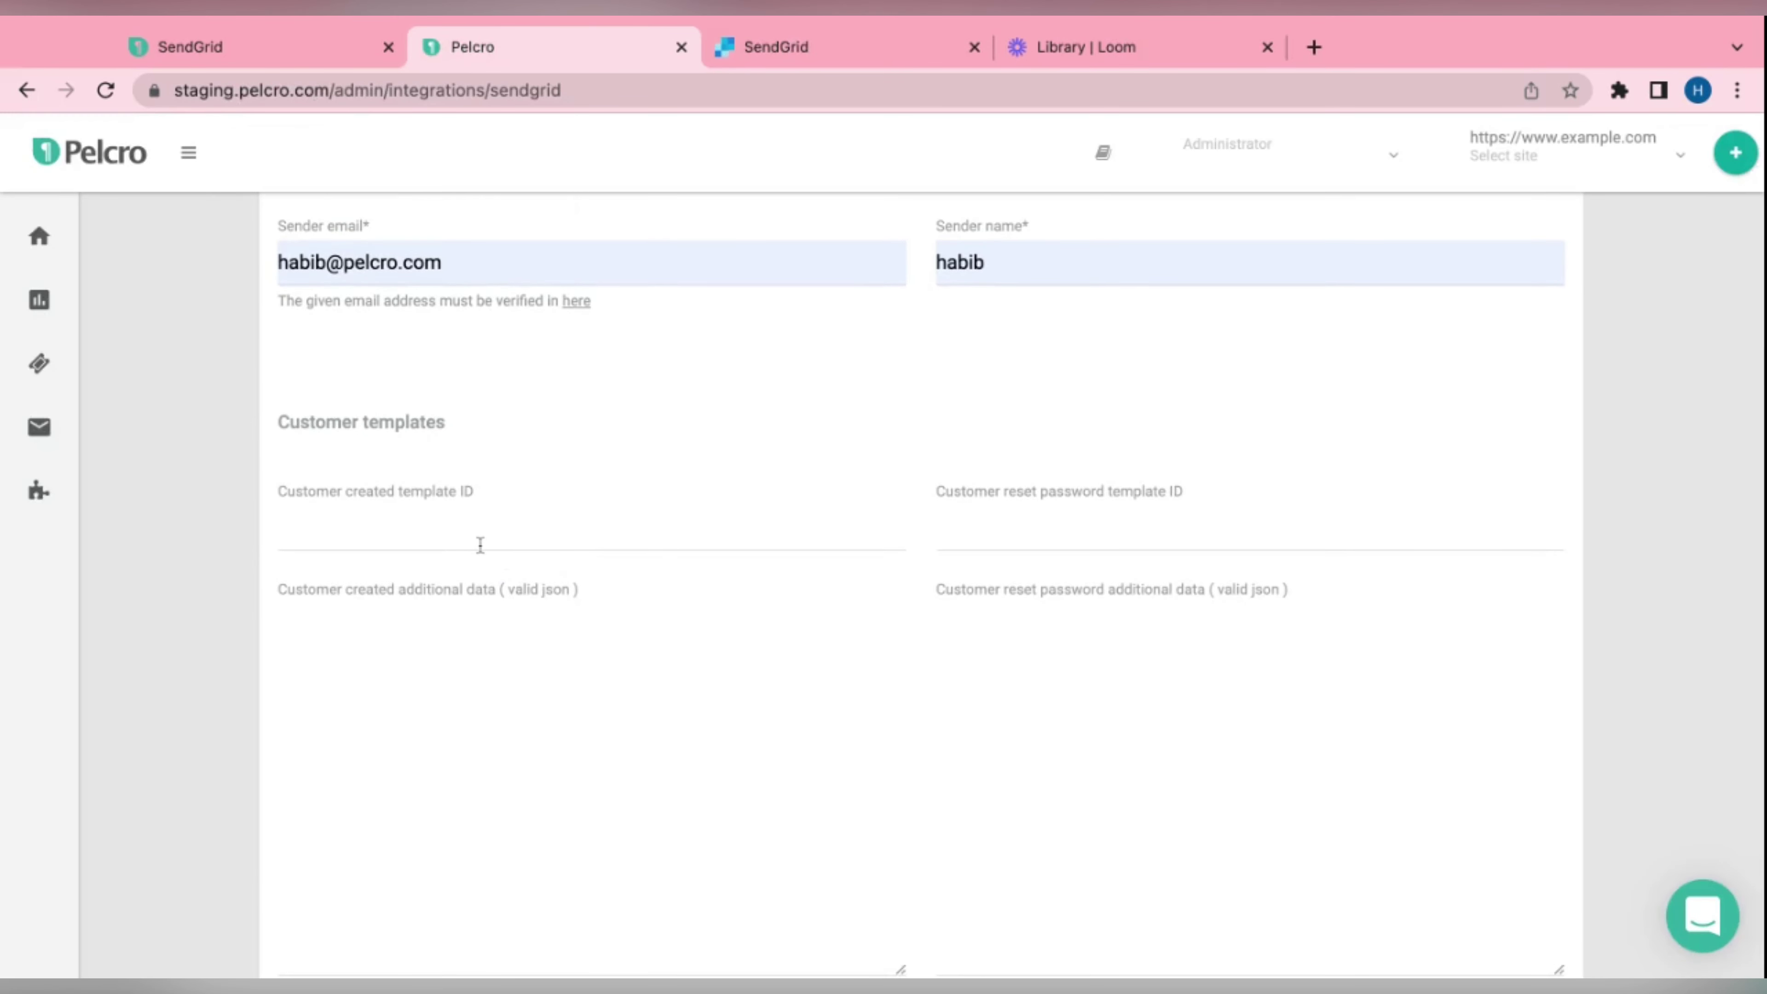
pyautogui.press('super+v')
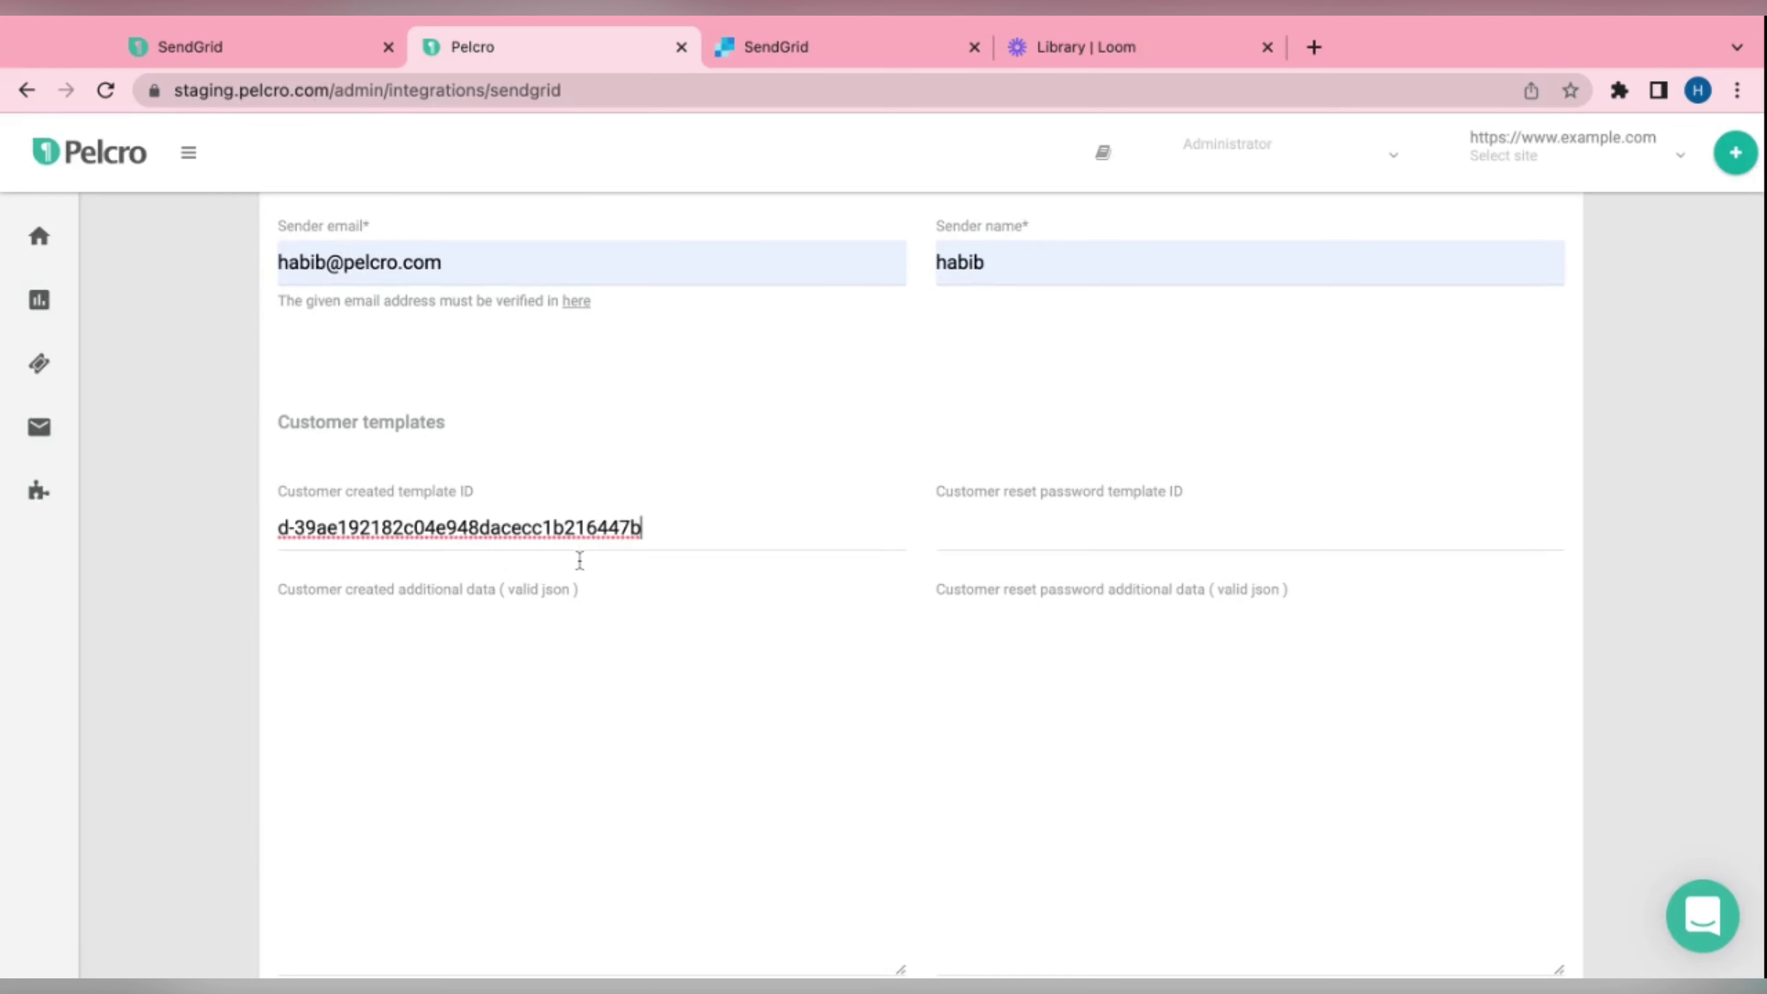
pyautogui.click(729, 617)
pyautogui.scroll(-10, 728, 617)
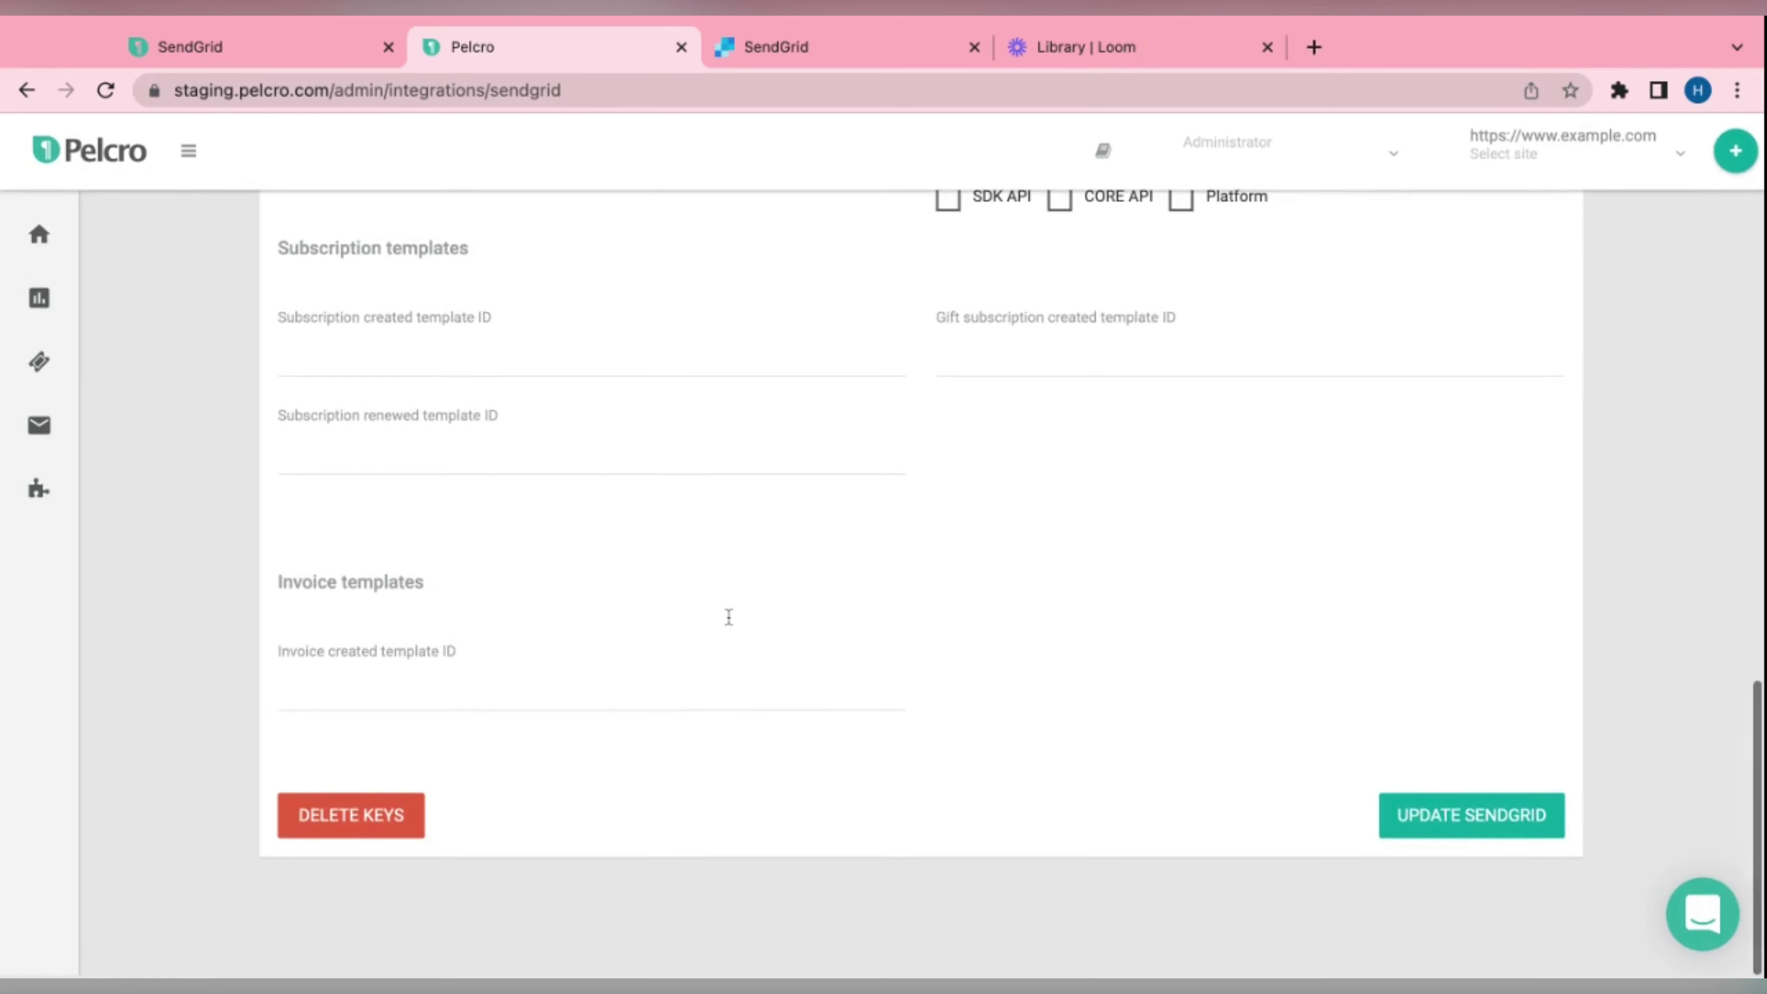
pyautogui.click(1488, 832)
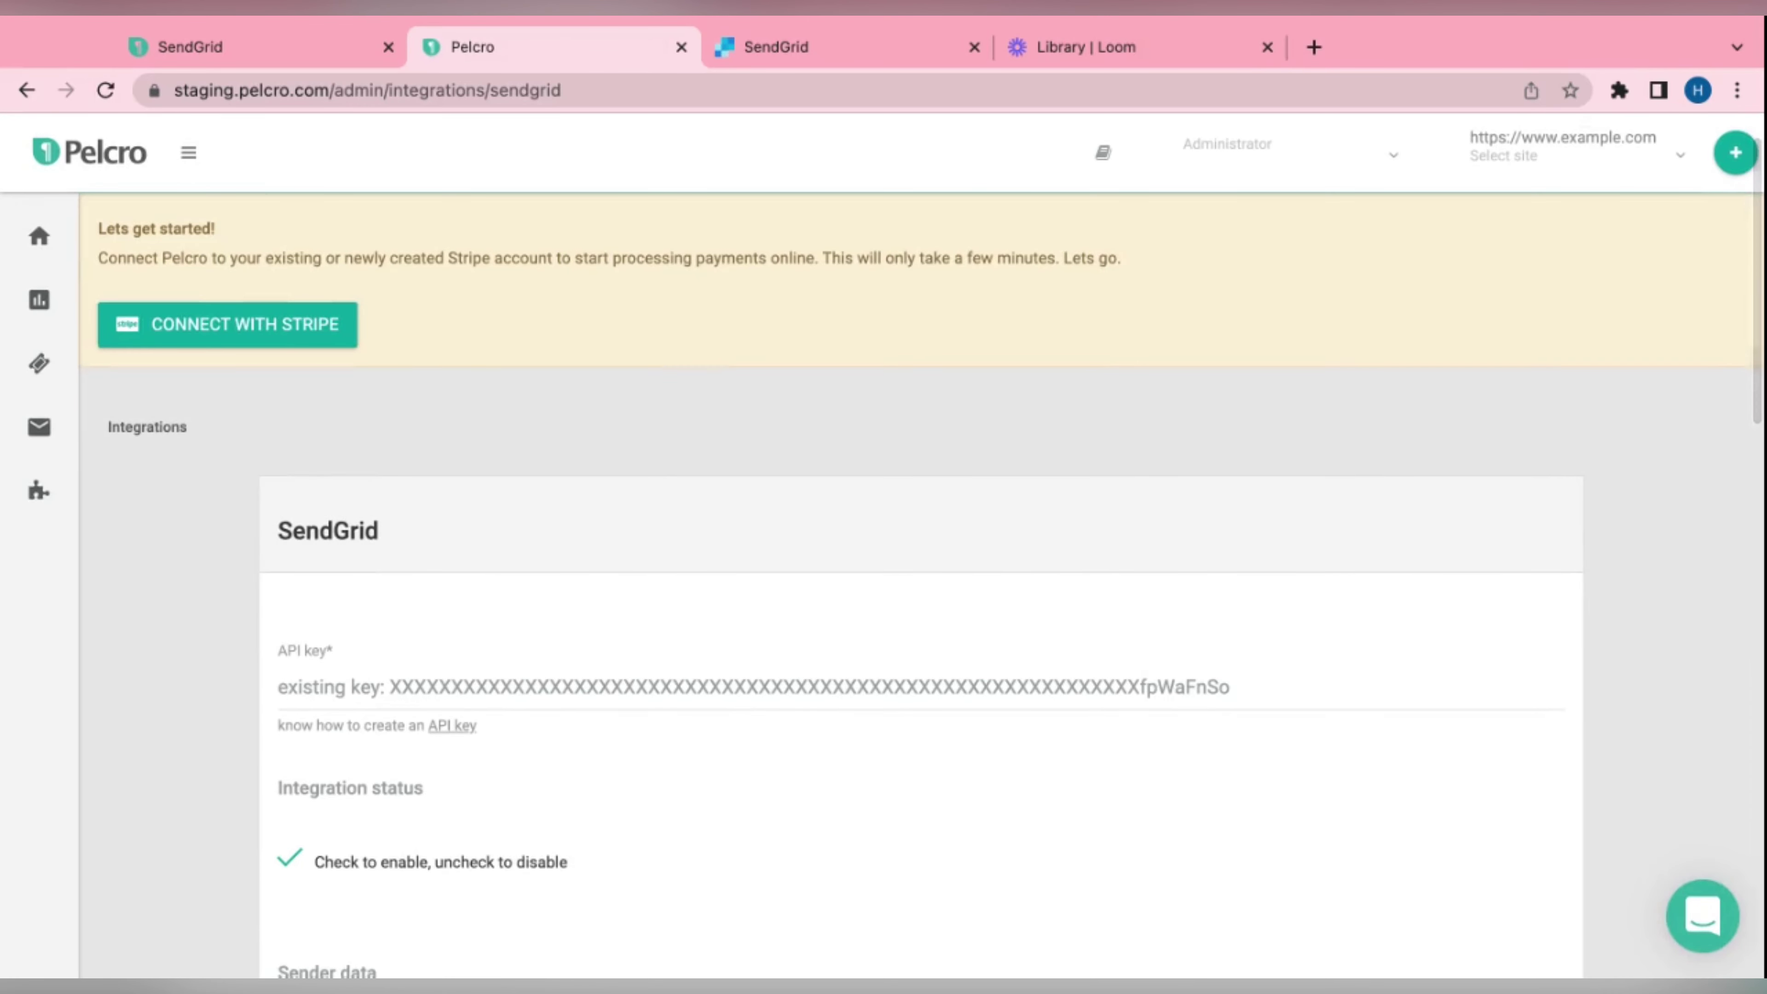
pyautogui.moveTo(31, 442)
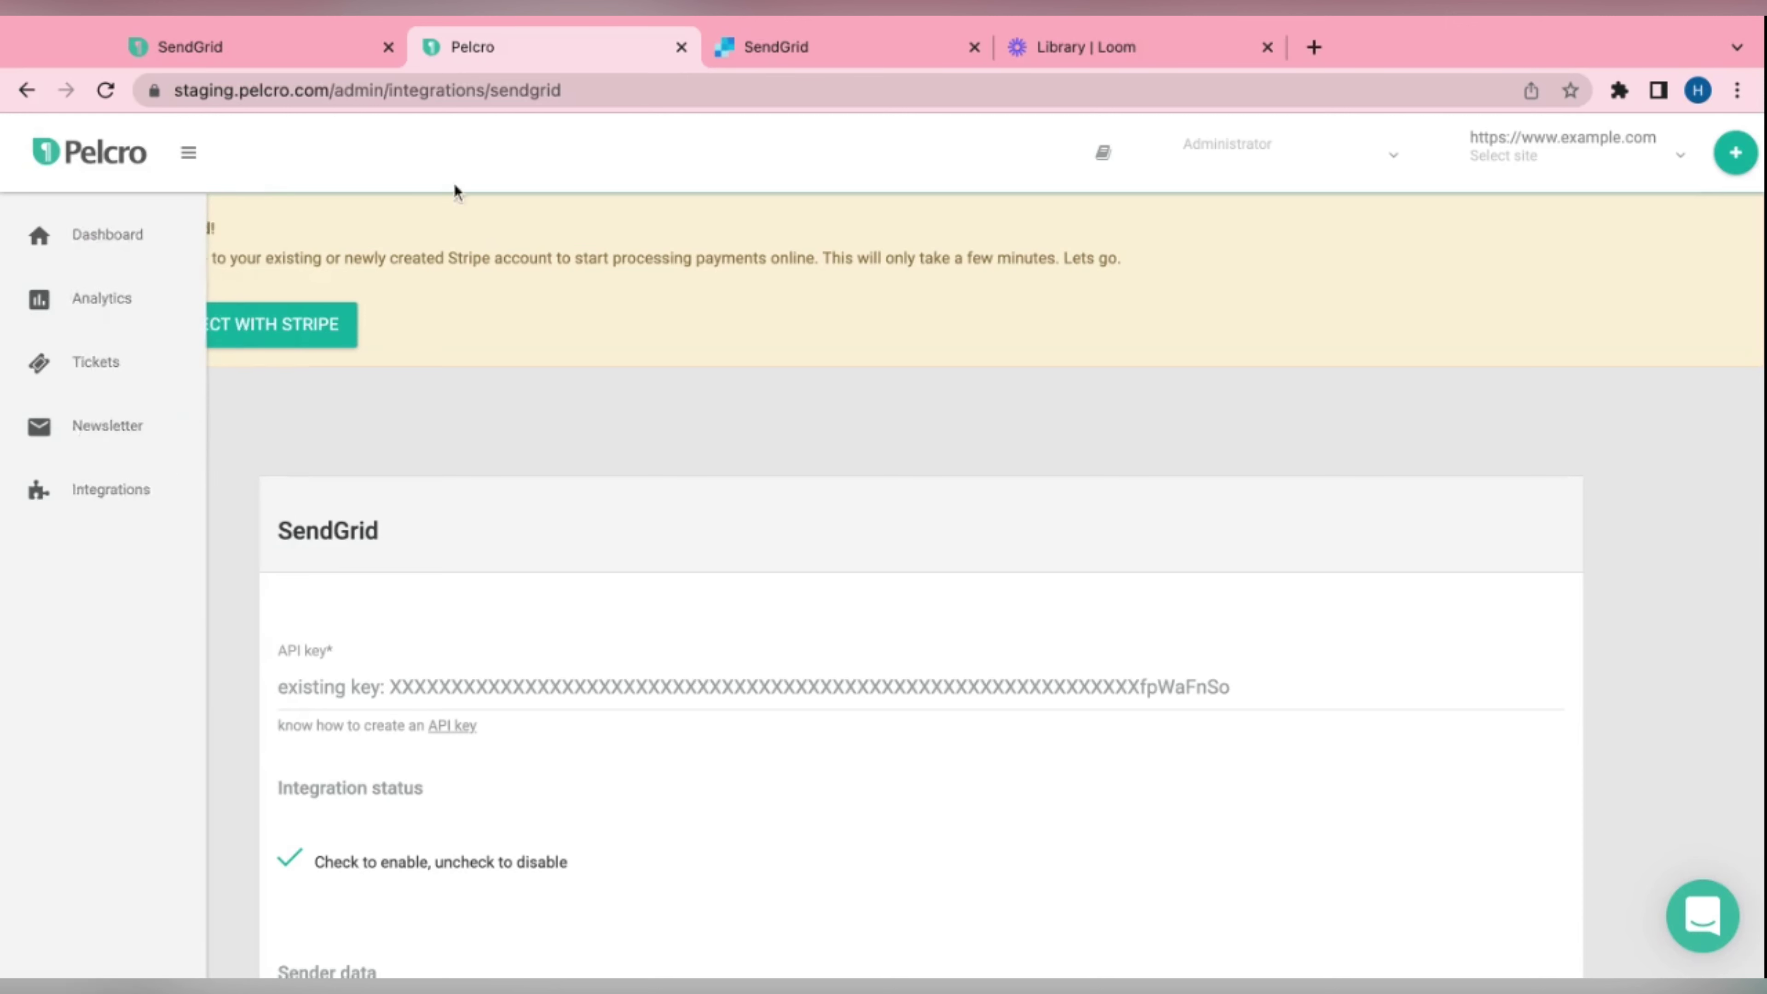
# Under Marketing > Contacts, create a new list named 'list1' and save it
pyautogui.click(791, 45)
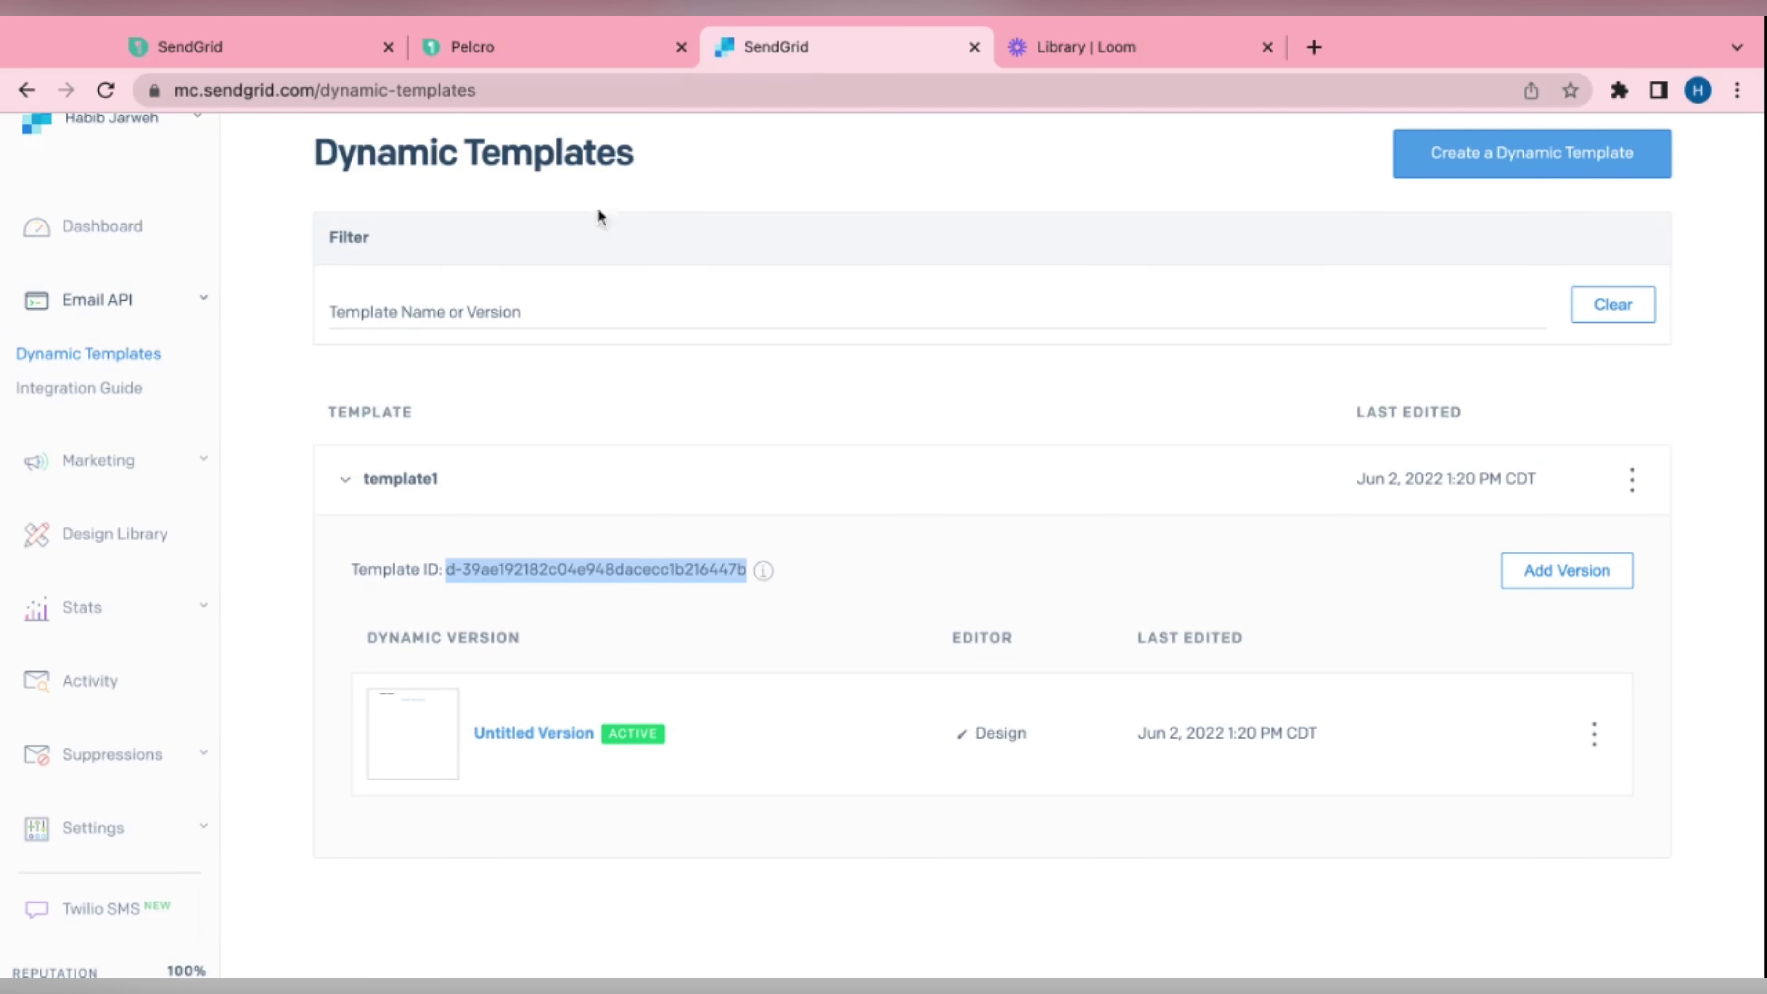
pyautogui.click(97, 462)
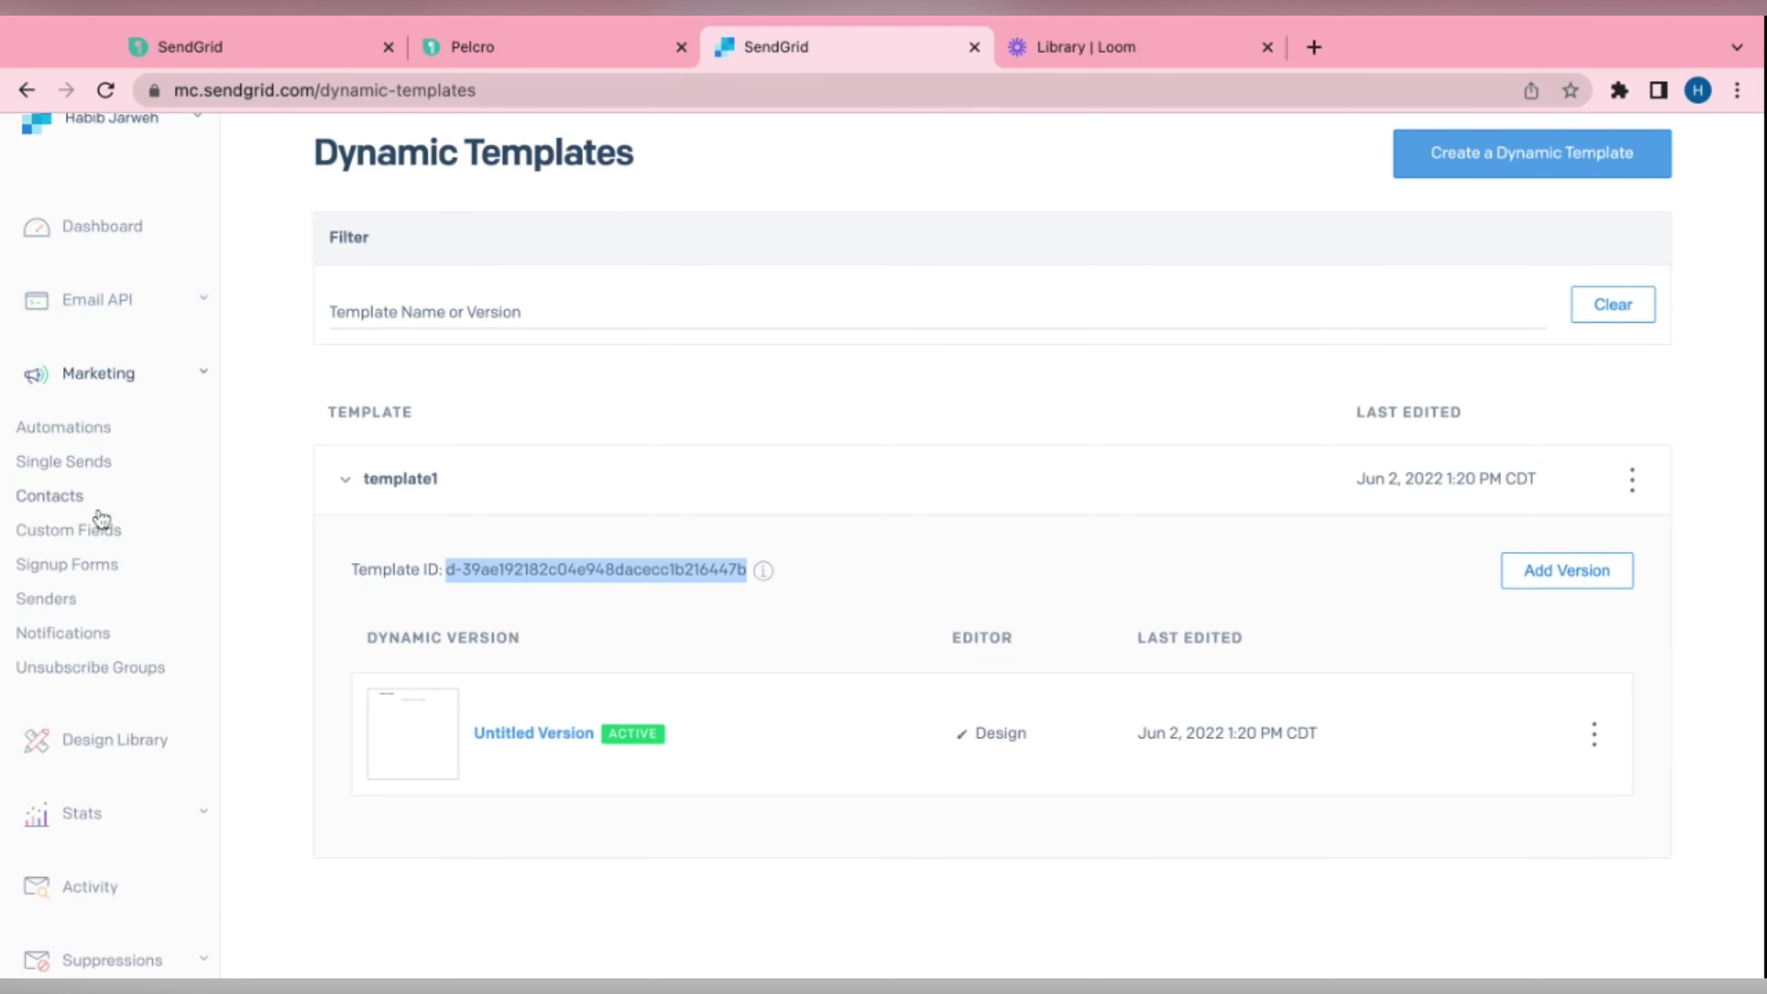
pyautogui.click(46, 498)
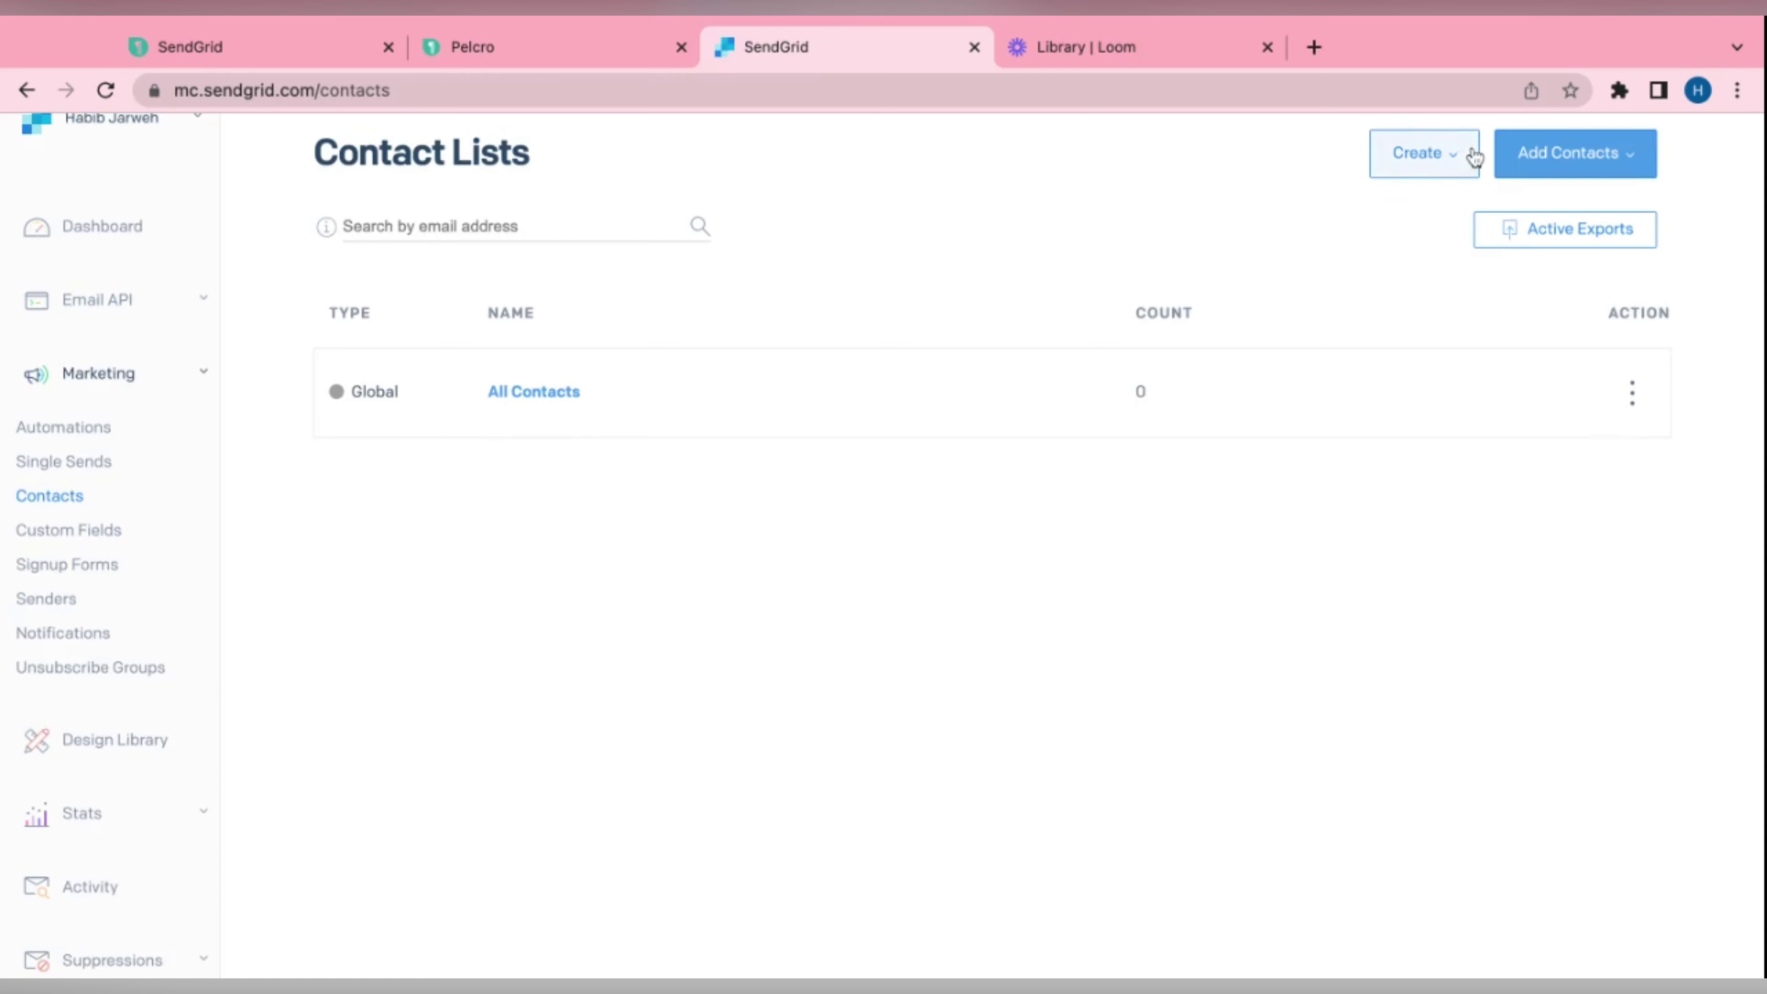
pyautogui.click(1419, 167)
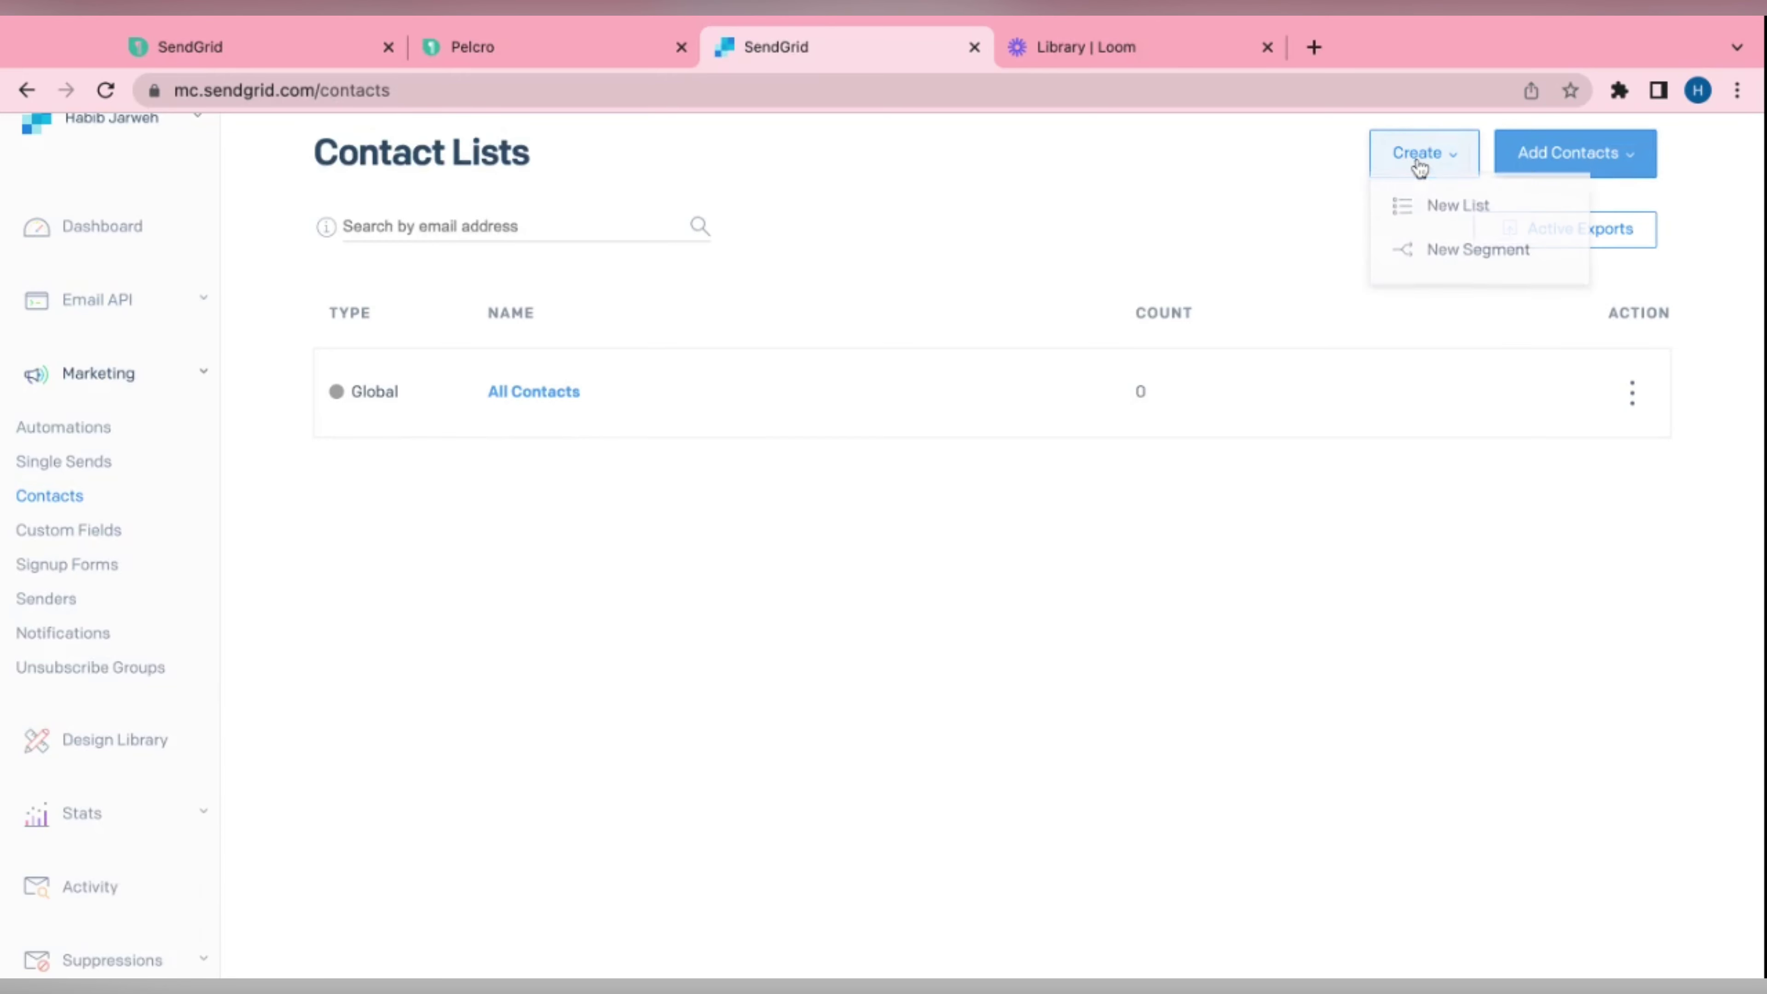
pyautogui.click(1460, 214)
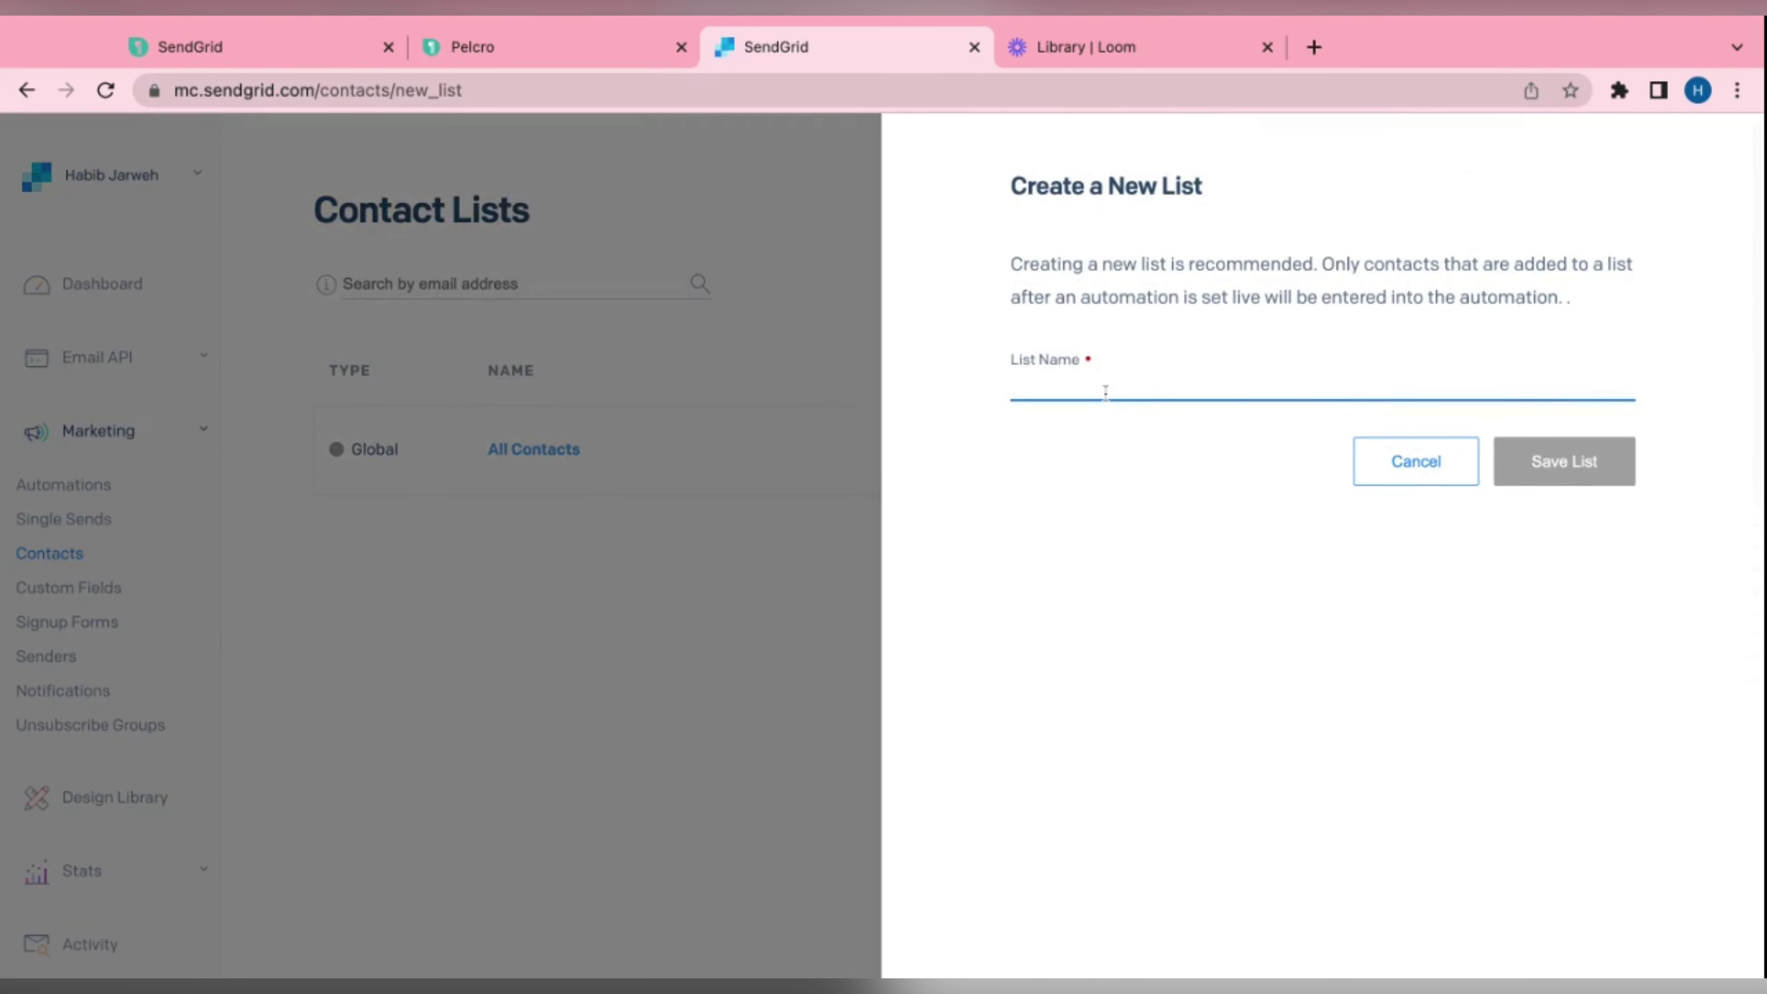
pyautogui.write('list1')
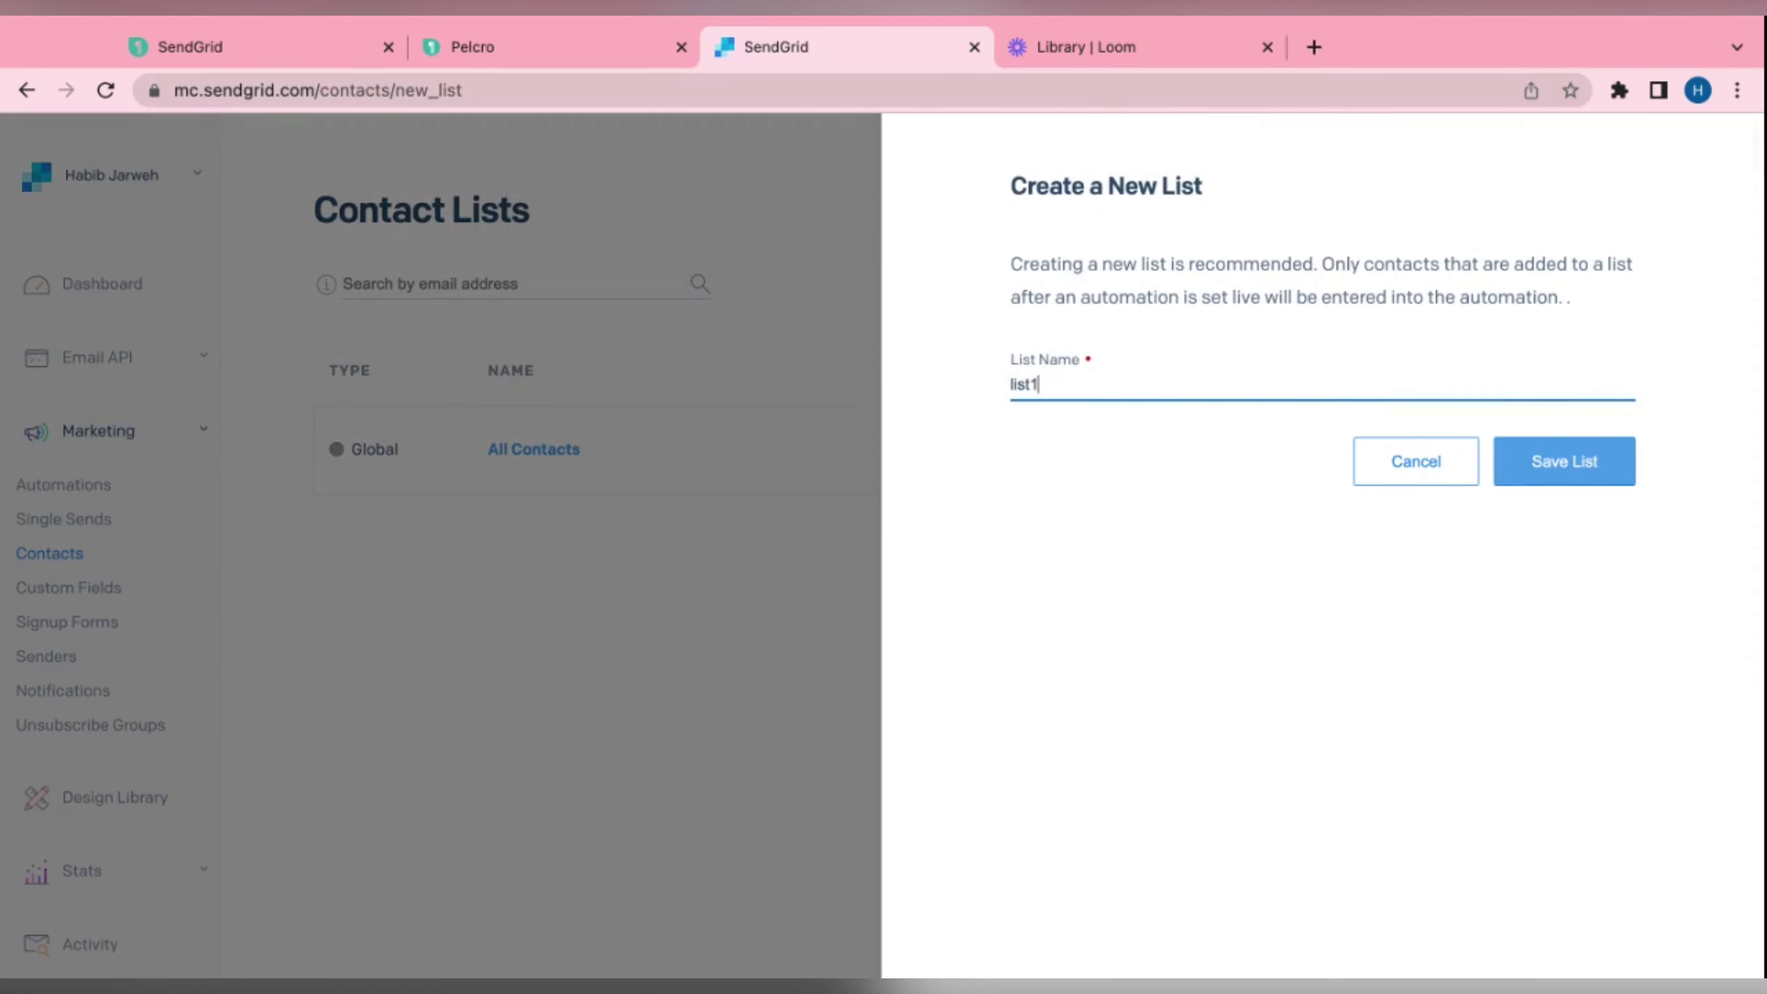
pyautogui.click(1578, 475)
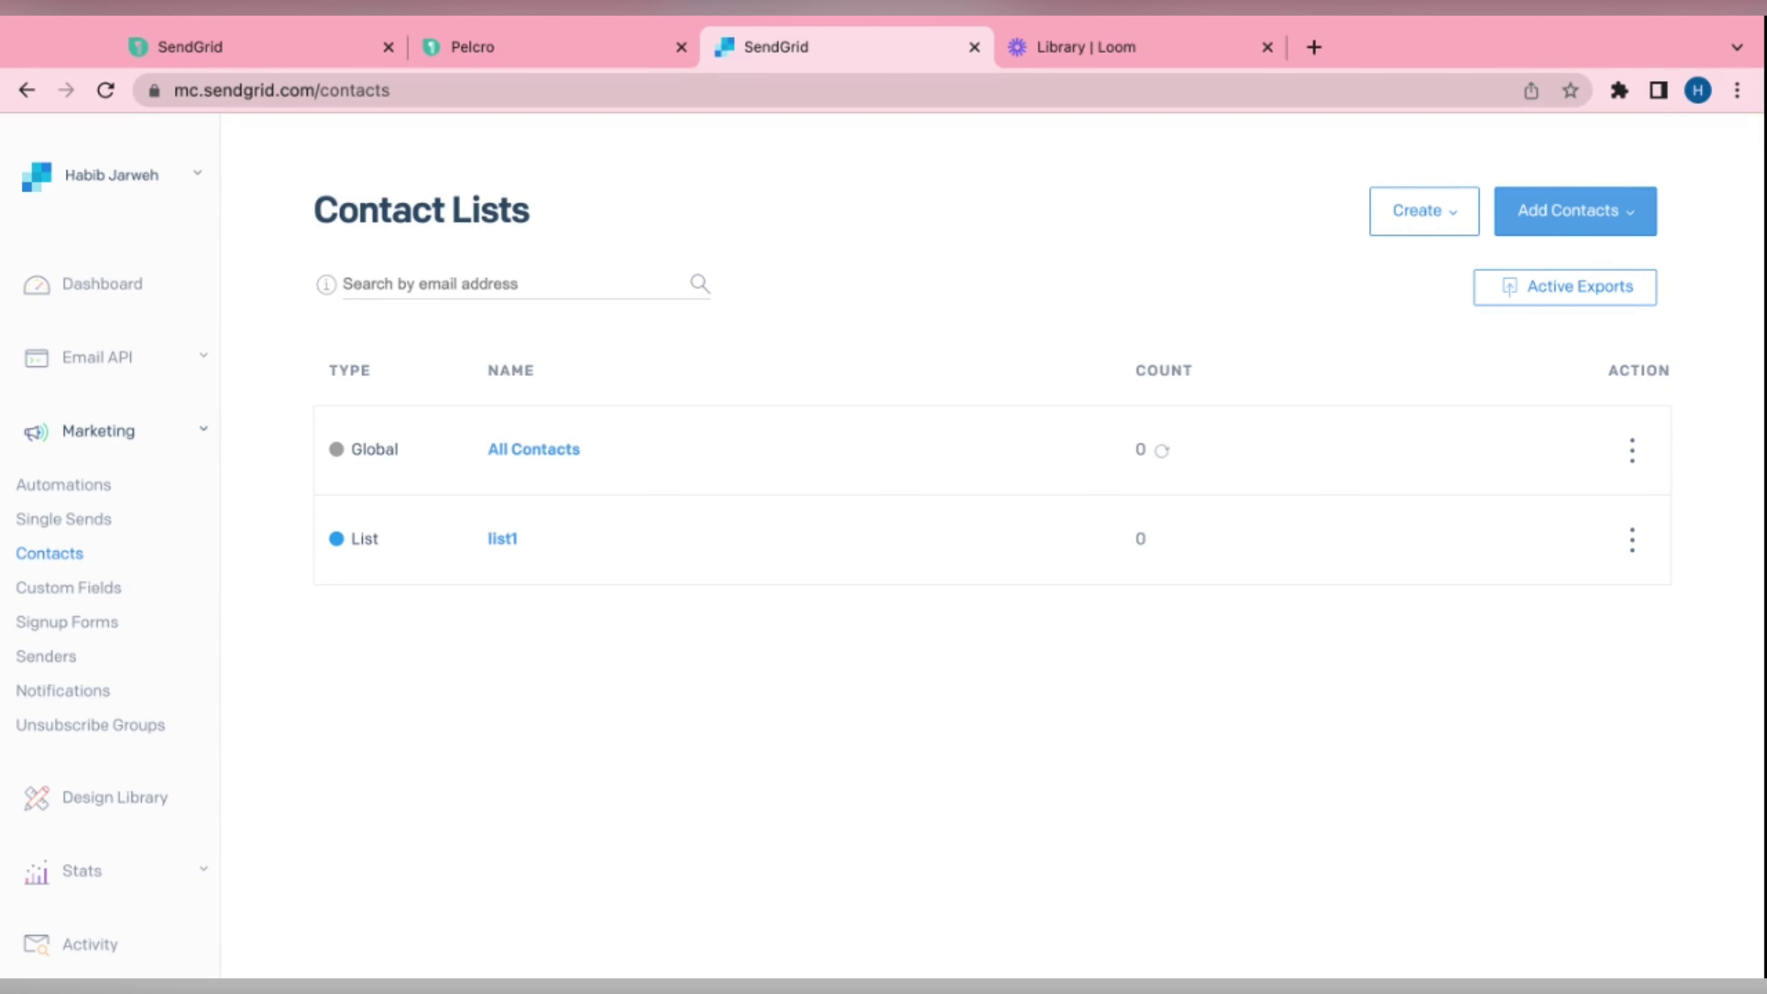
# Start a new newsletter subscriber in Pelcro and fill in the subscriber's e-mail address
pyautogui.click(524, 56)
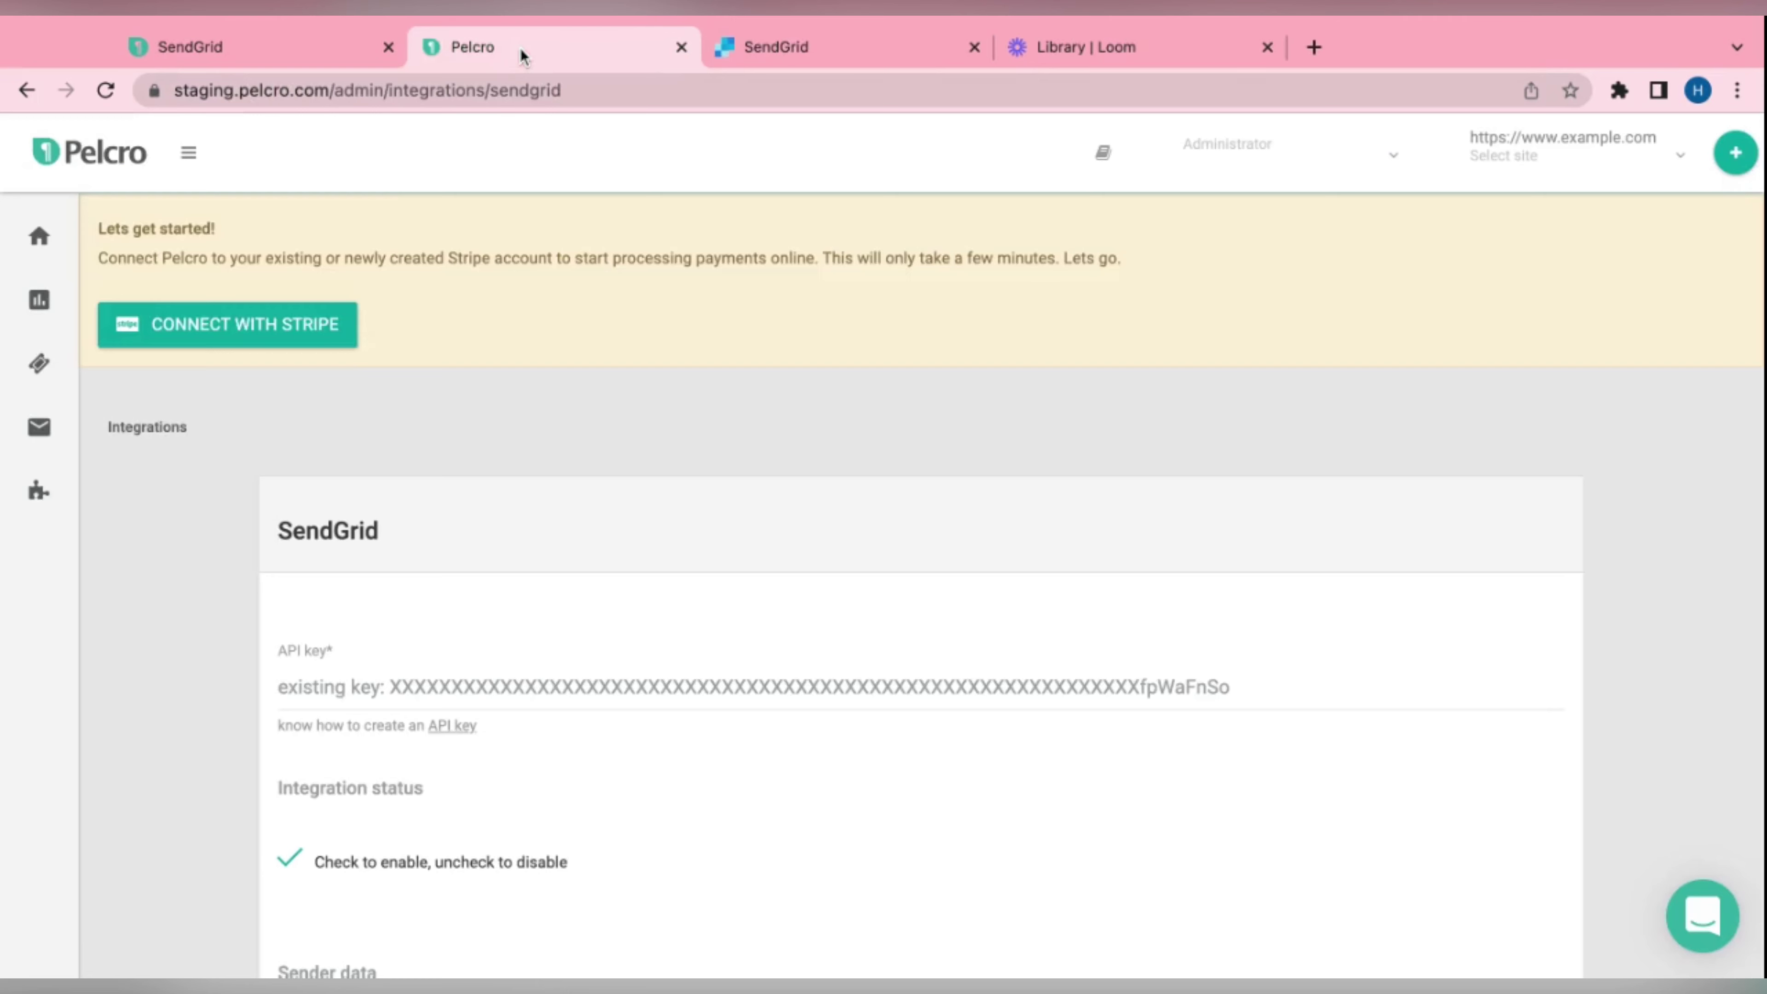
pyautogui.click(38, 442)
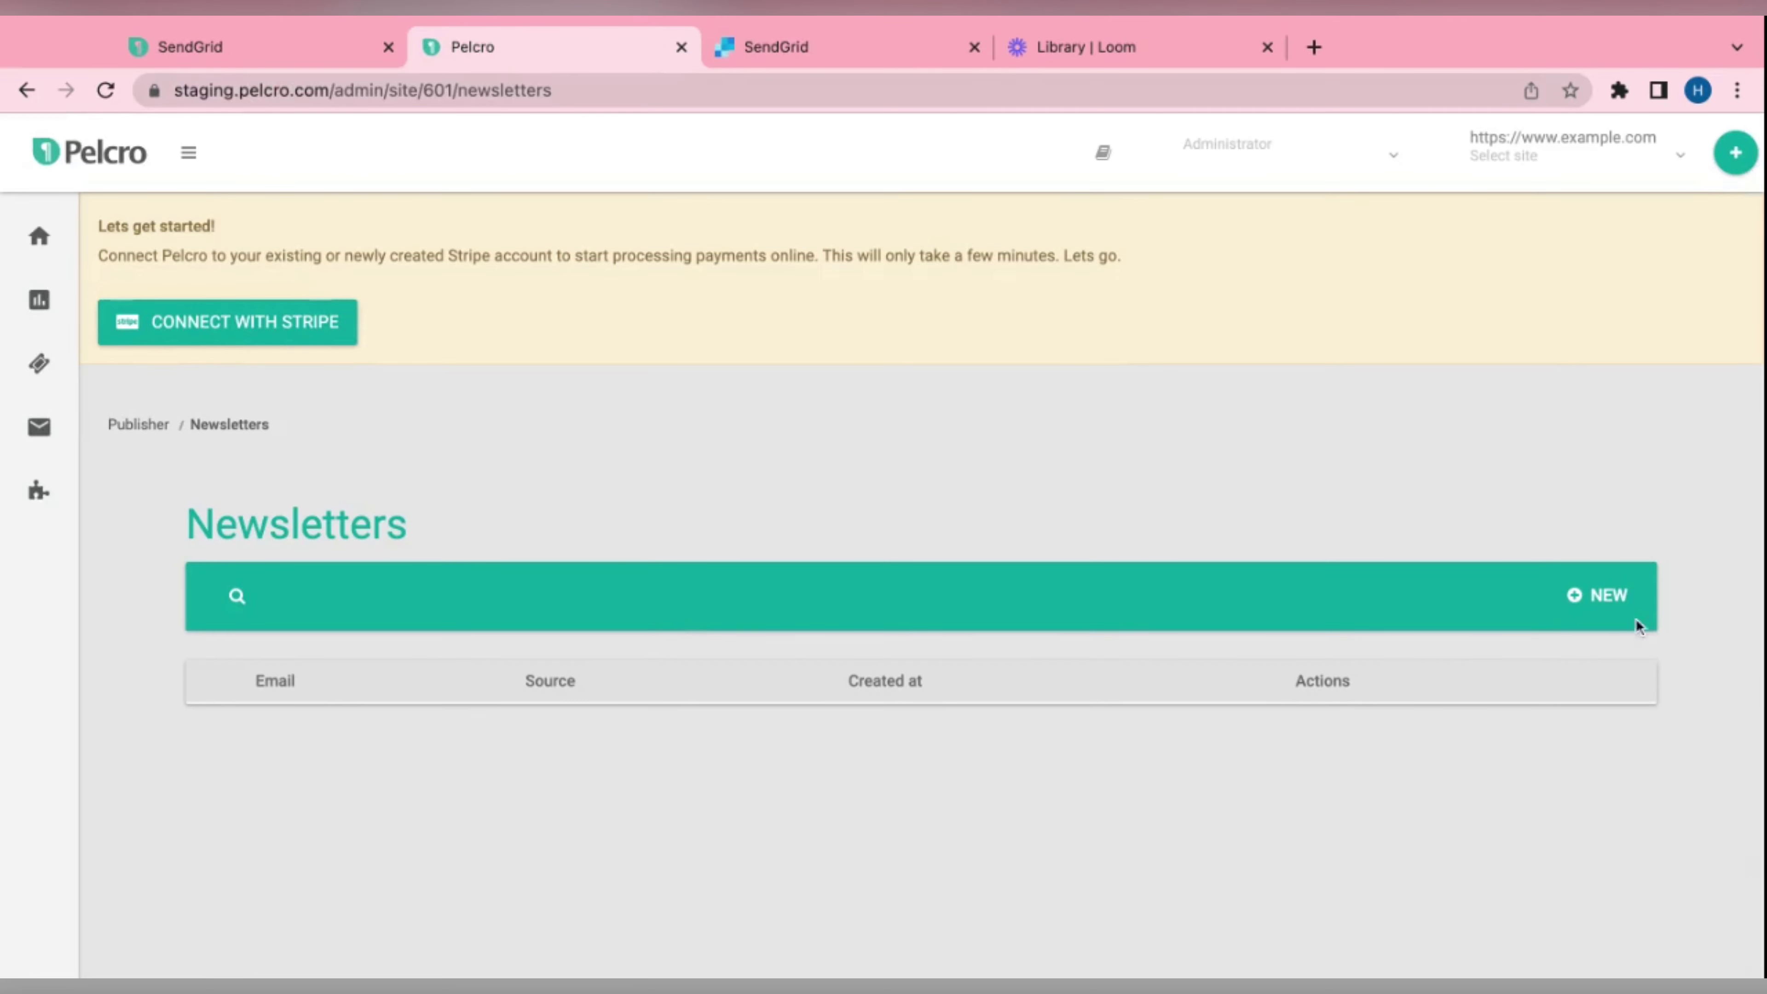
pyautogui.click(1603, 600)
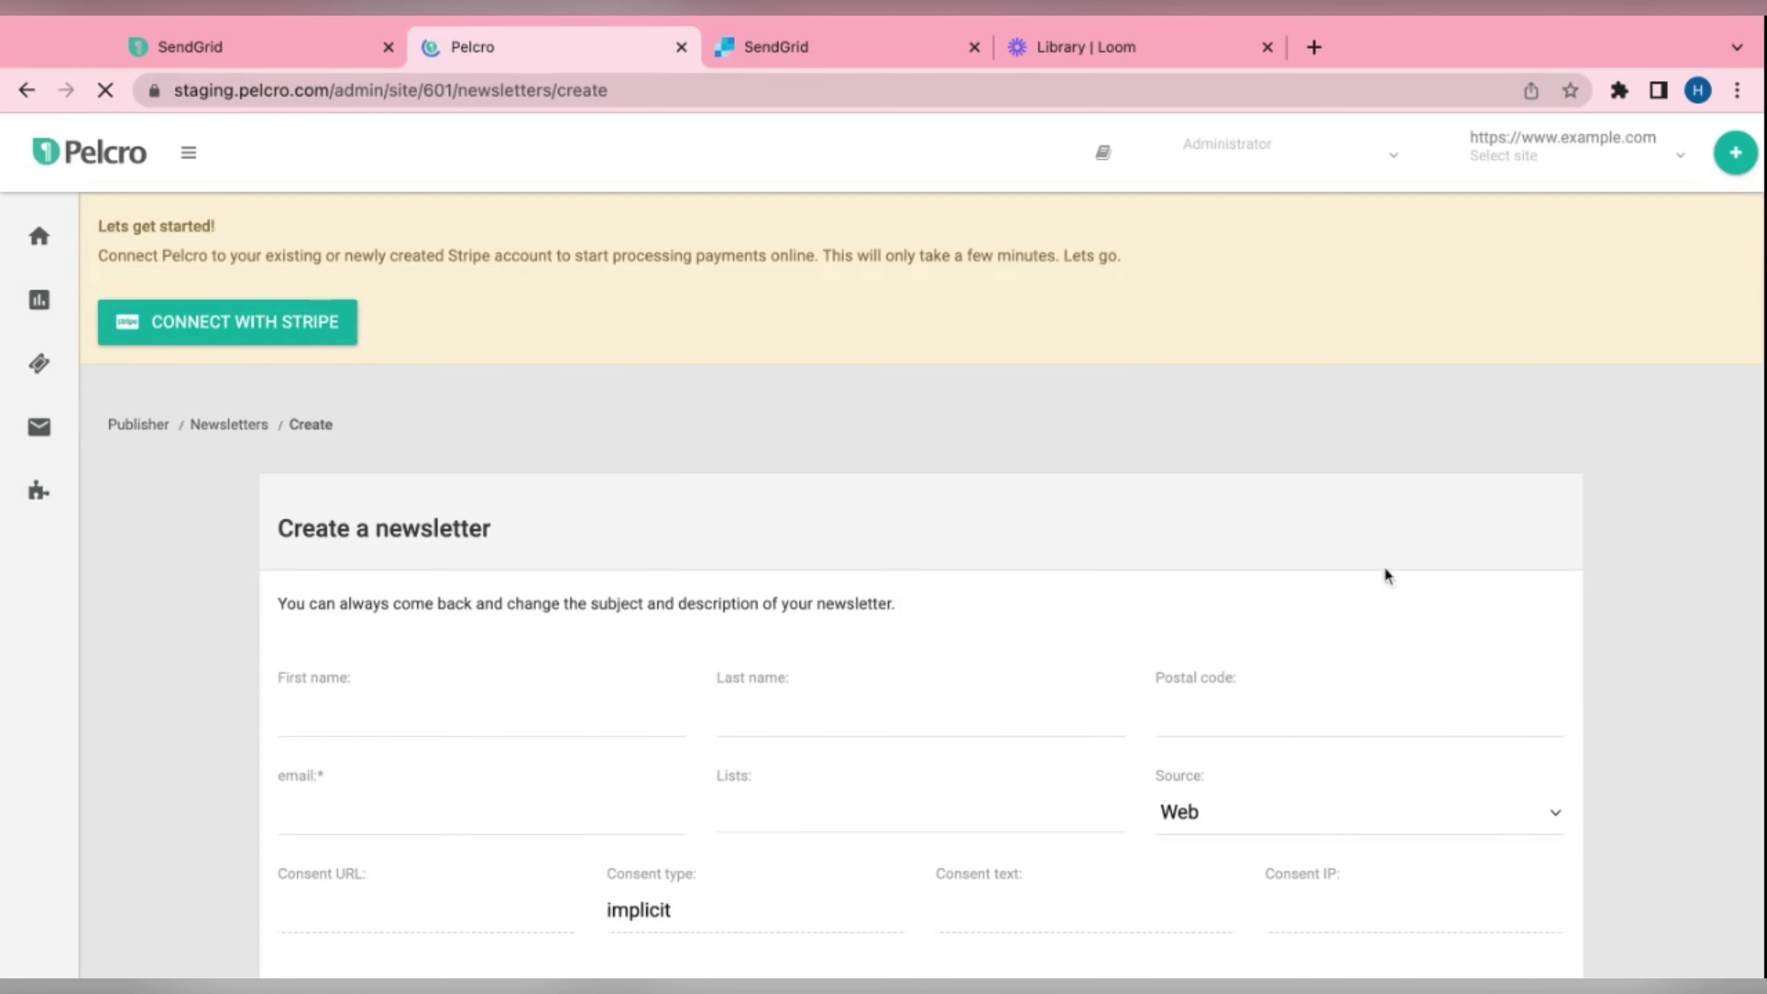
pyautogui.click(431, 800)
pyautogui.scroll(-1, 431, 800)
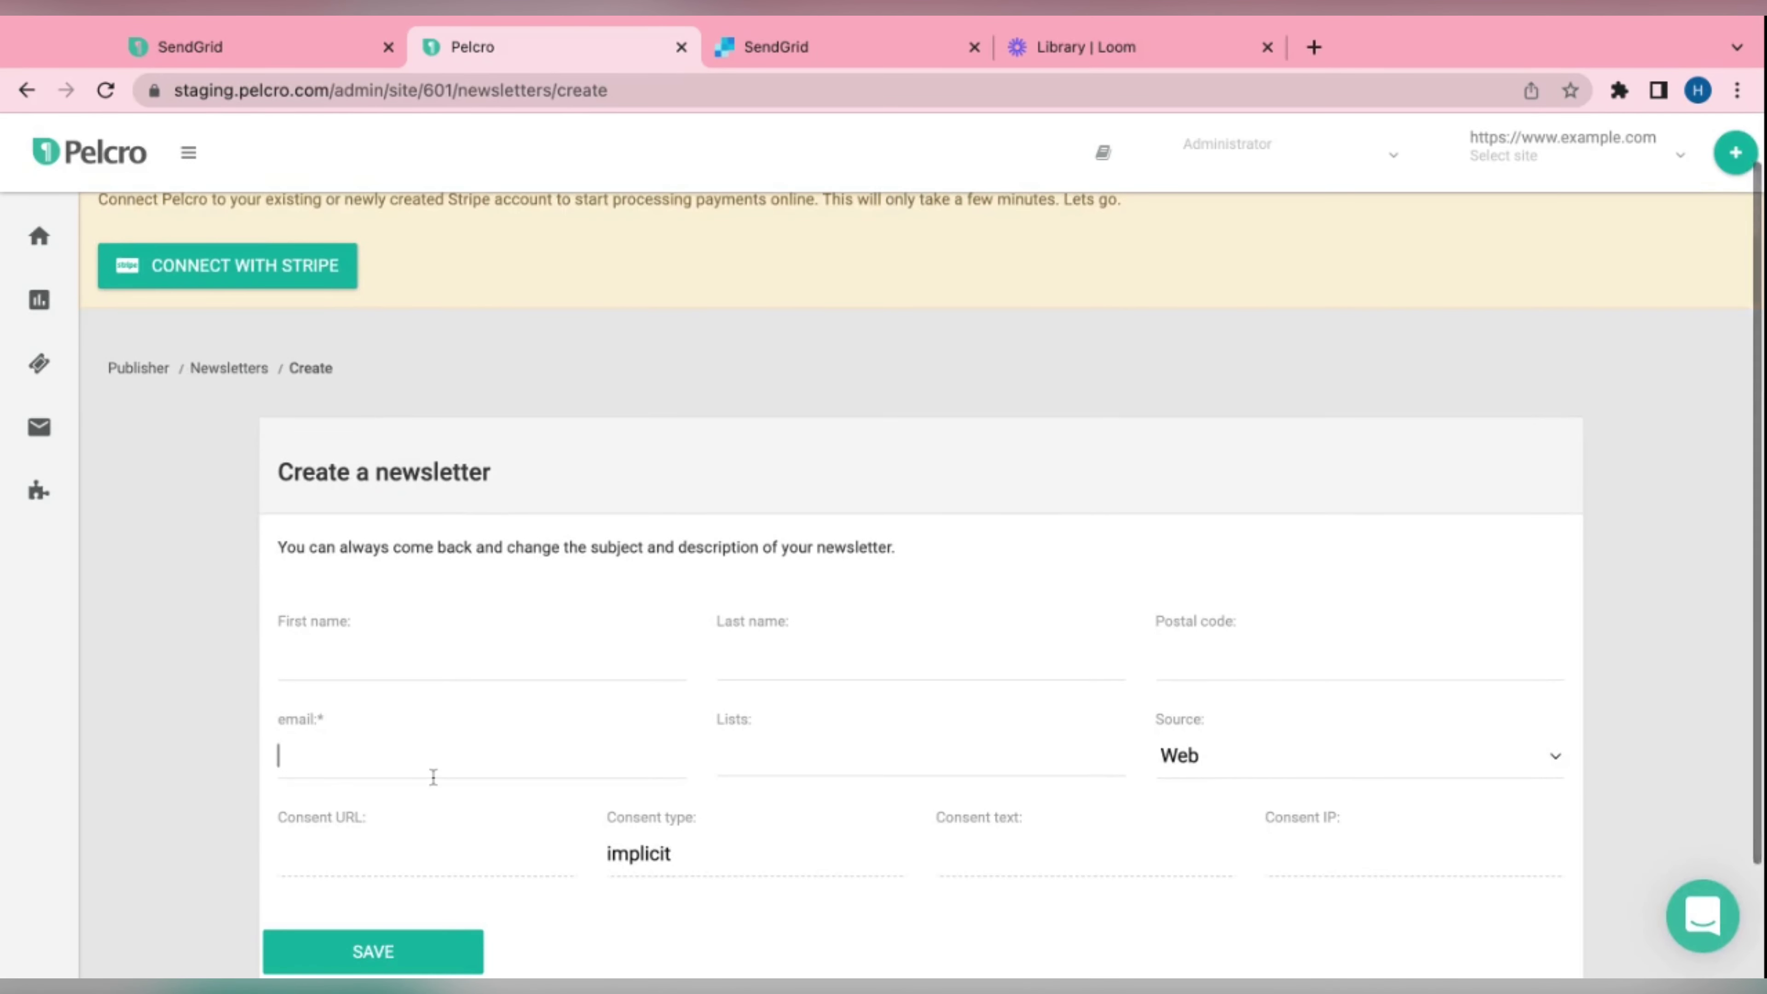
pyautogui.write('john@doe.com')
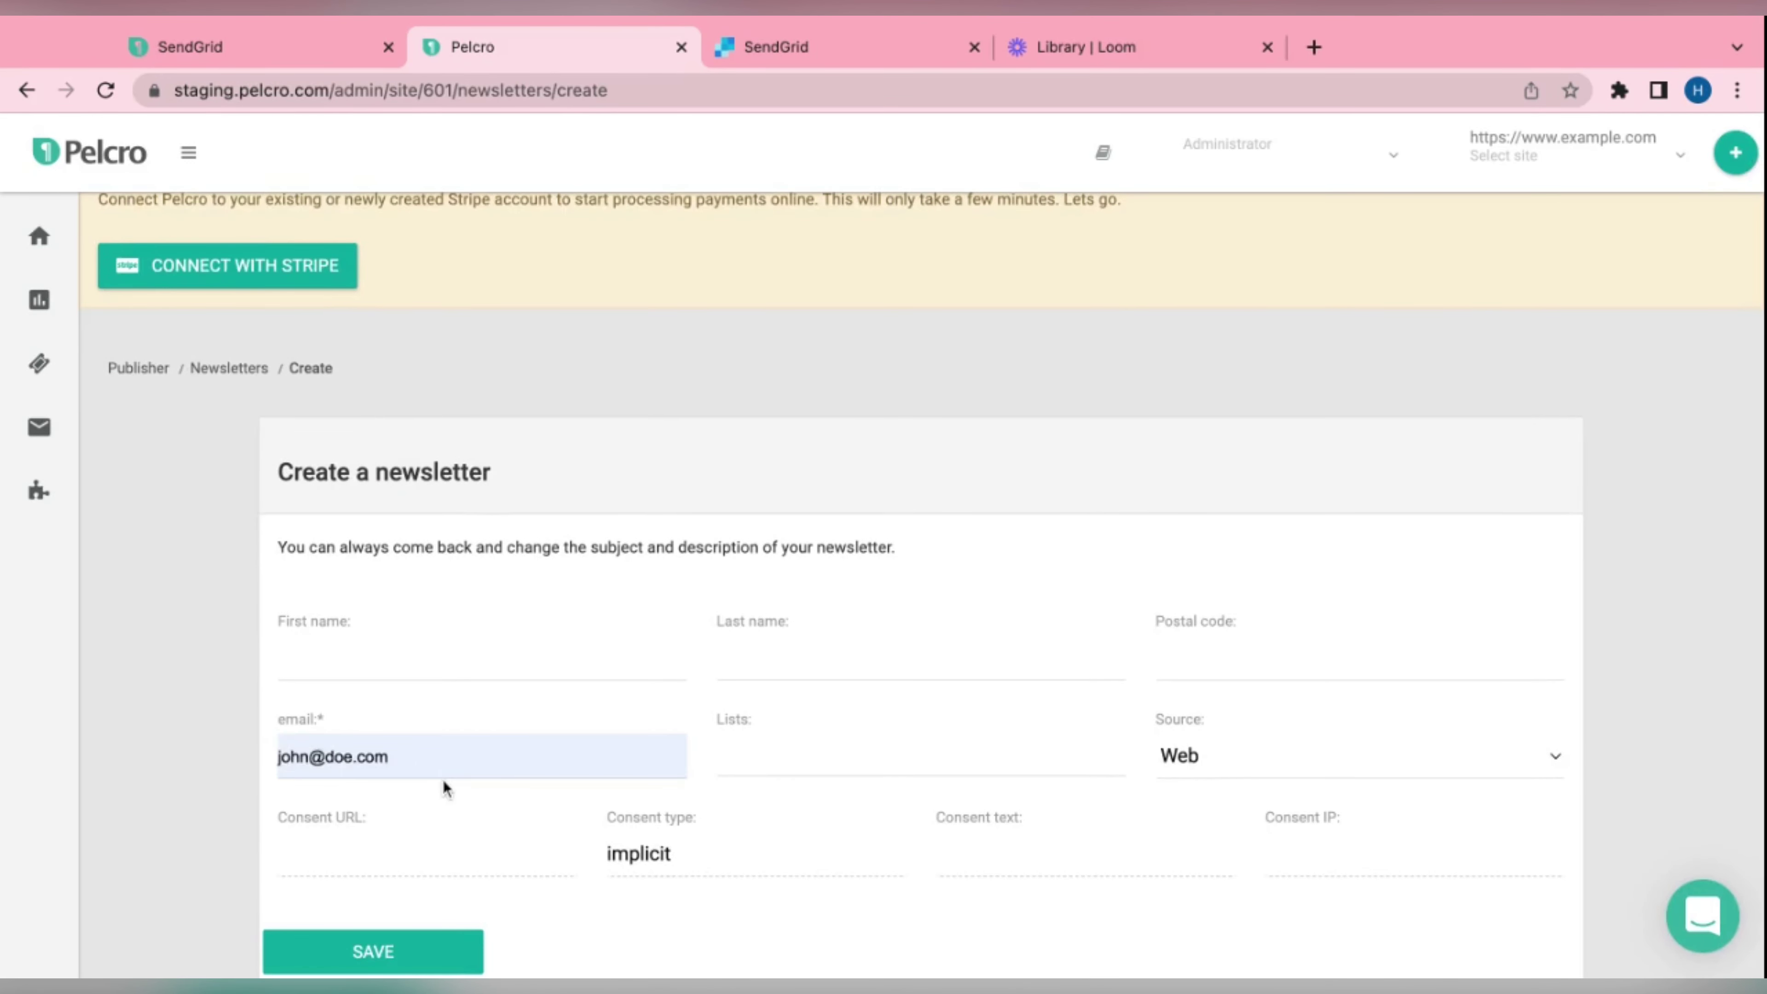
pyautogui.click(503, 870)
# Assign the subscriber to list1 and save the newsletter entry
pyautogui.click(886, 737)
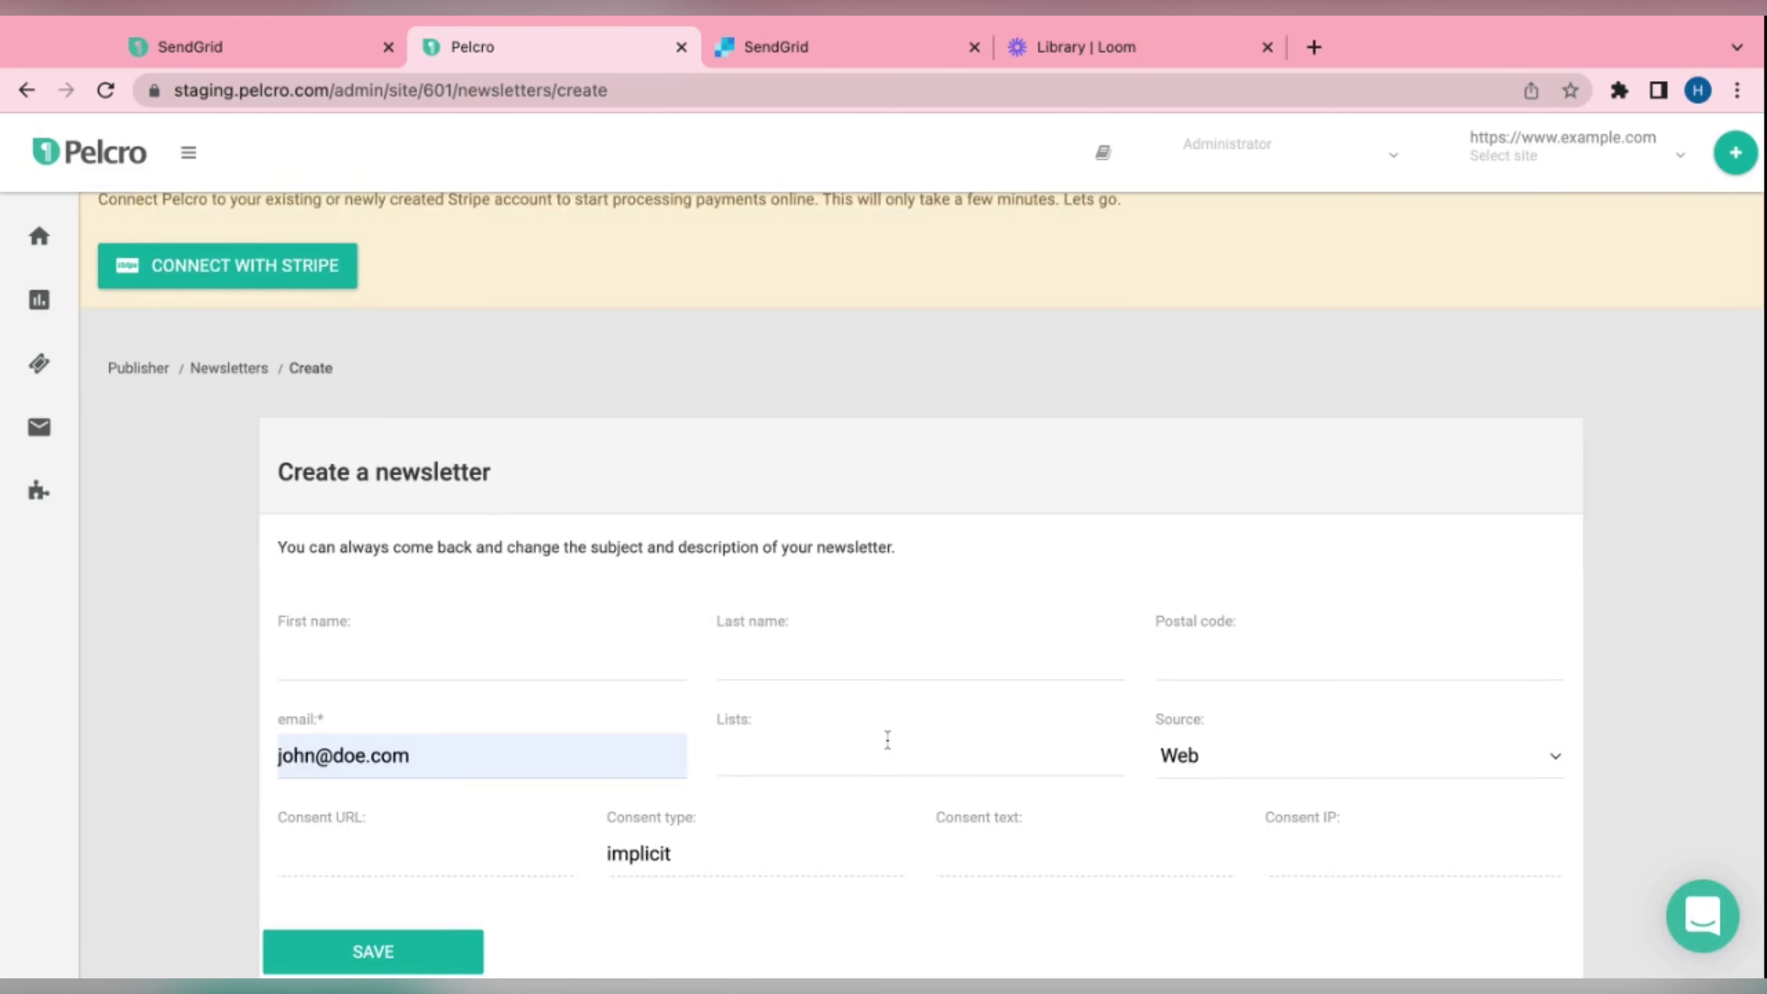
pyautogui.write('list1')
pyautogui.press('Return')
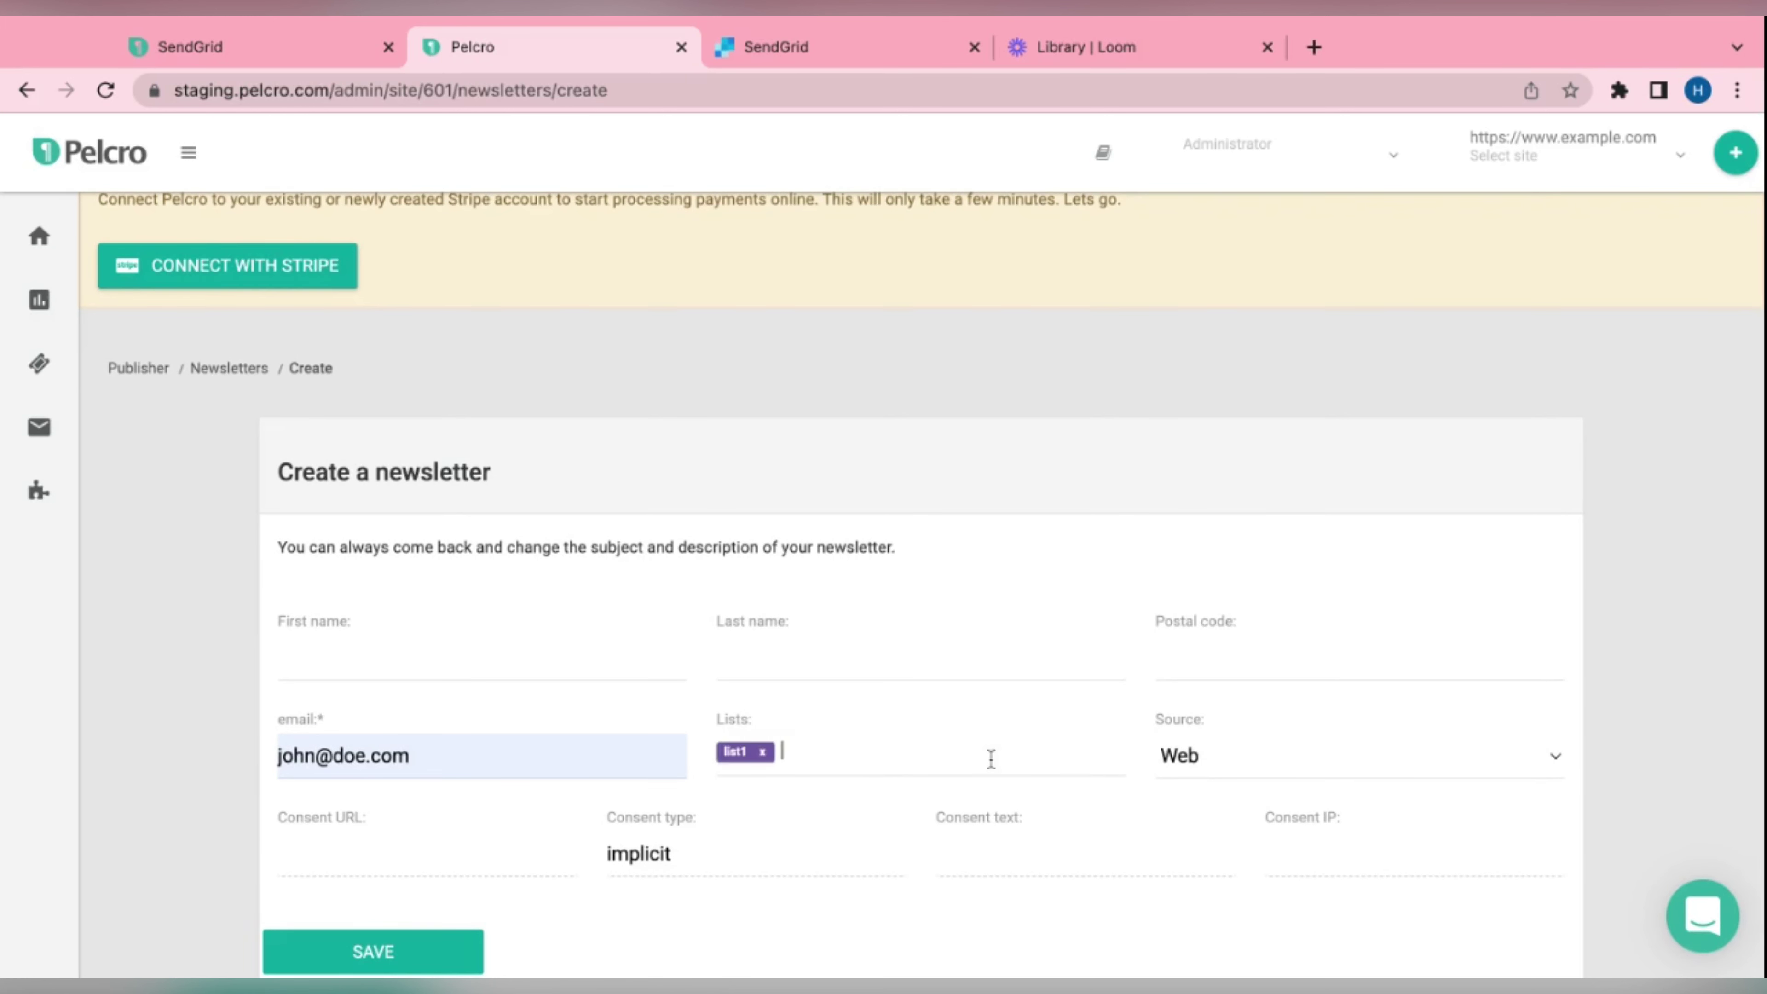
pyautogui.scroll(-3, 990, 757)
pyautogui.click(428, 832)
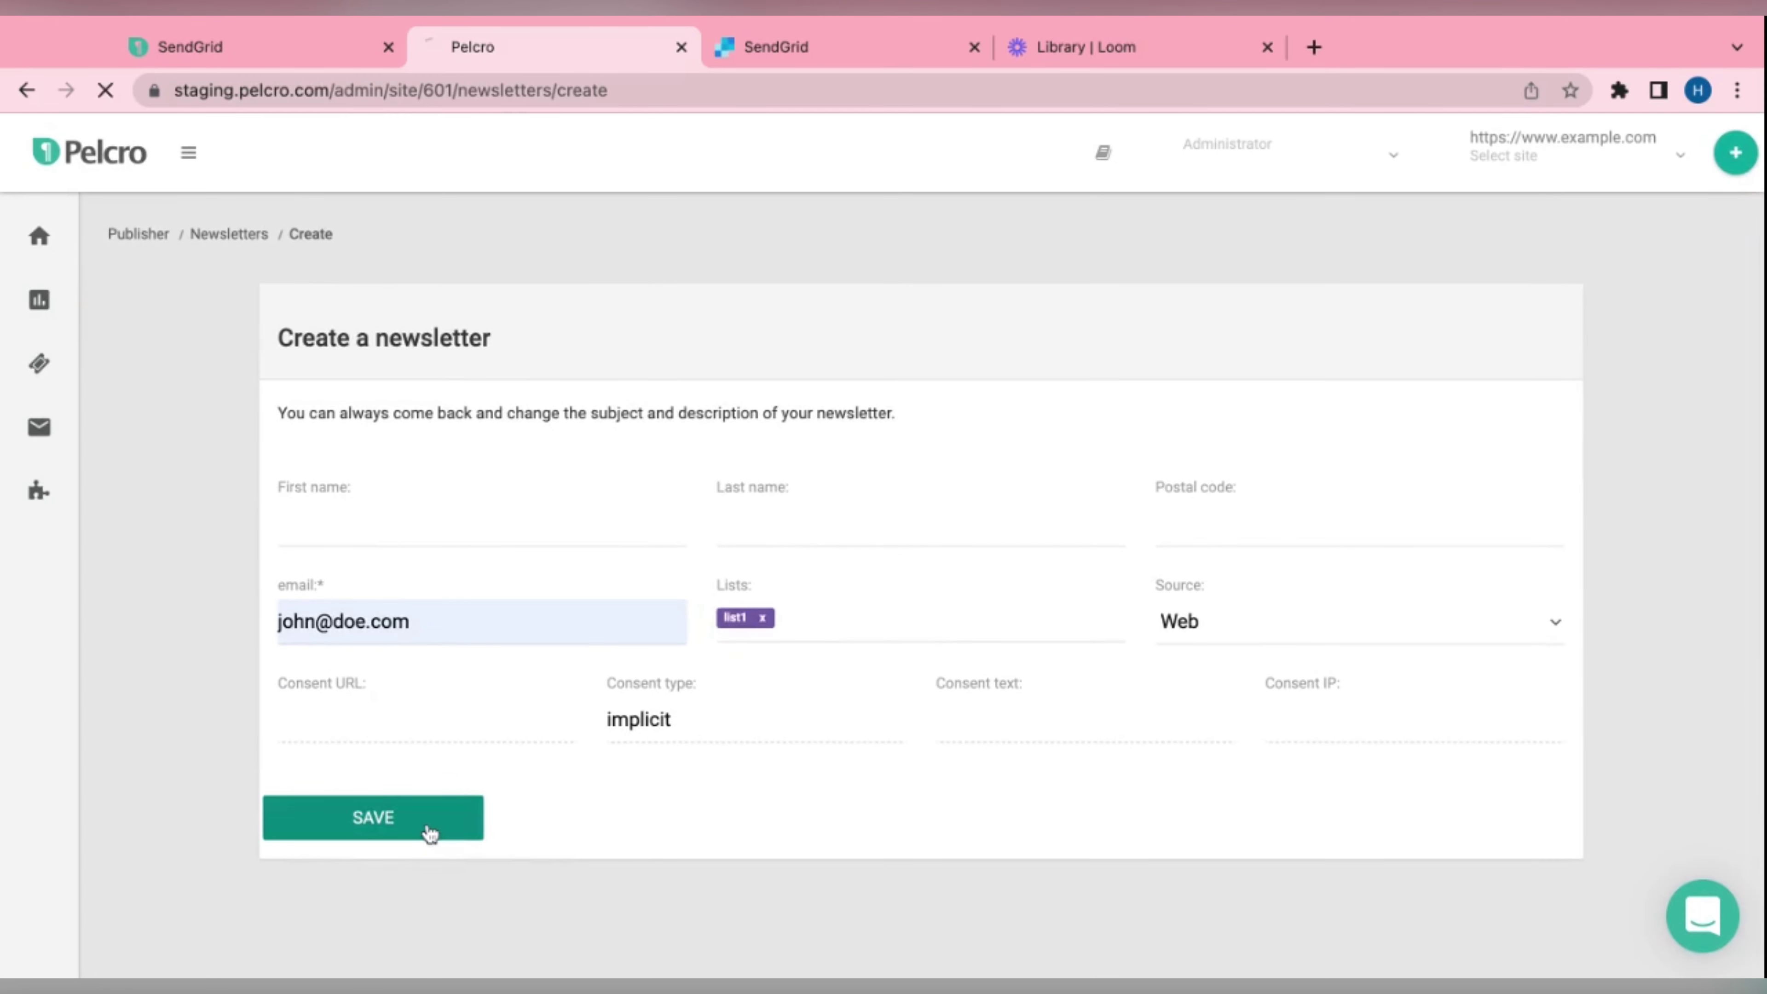